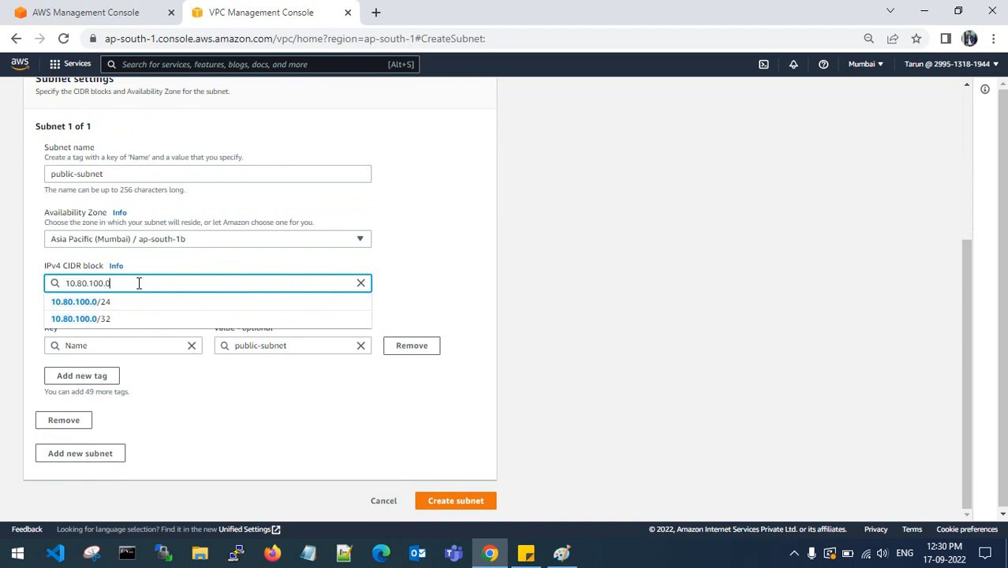
Set the public-subnet IPv4 CIDR block to 10.80.100.0/24 and create the subnet.
type("24")
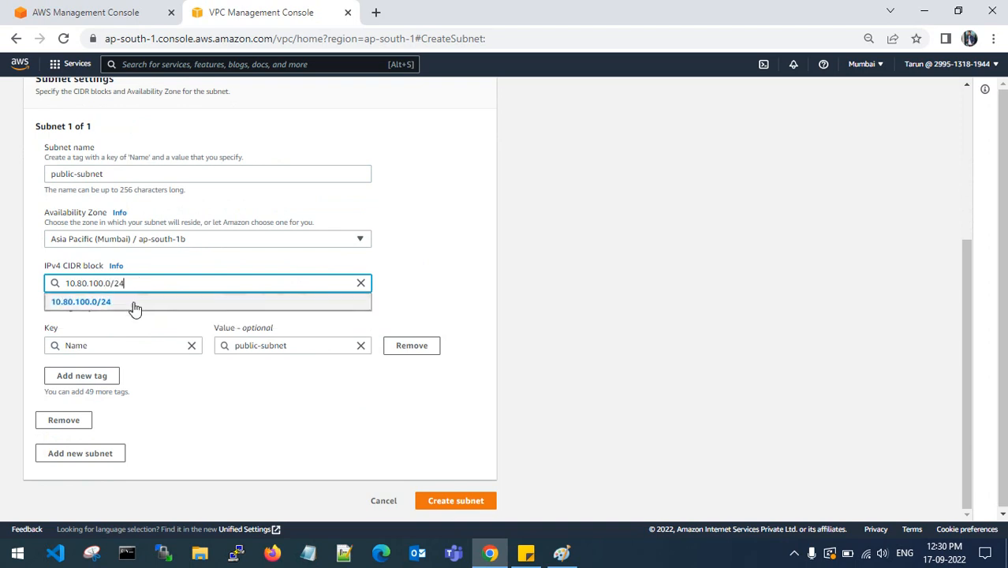
left_click(134, 304)
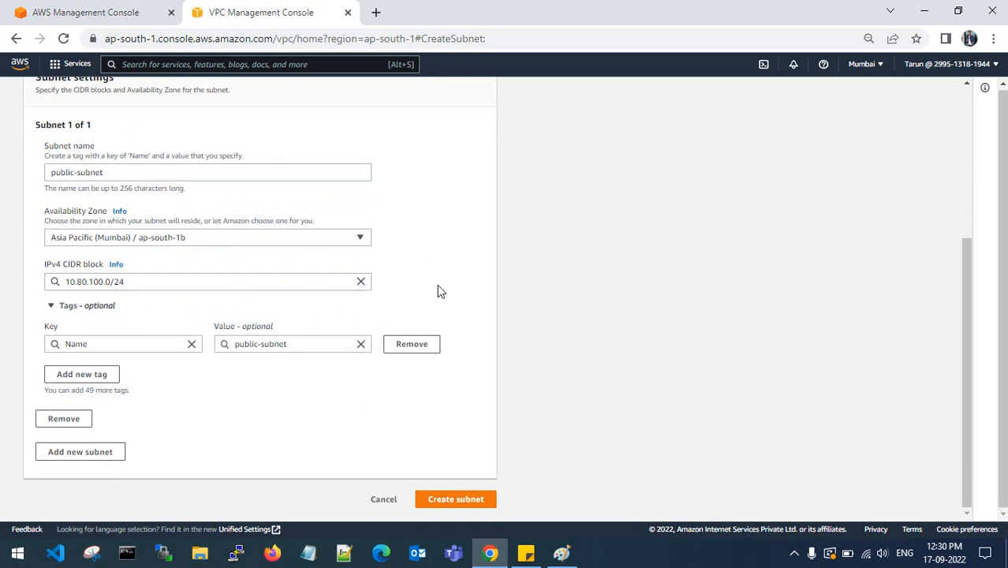
left_click(456, 499)
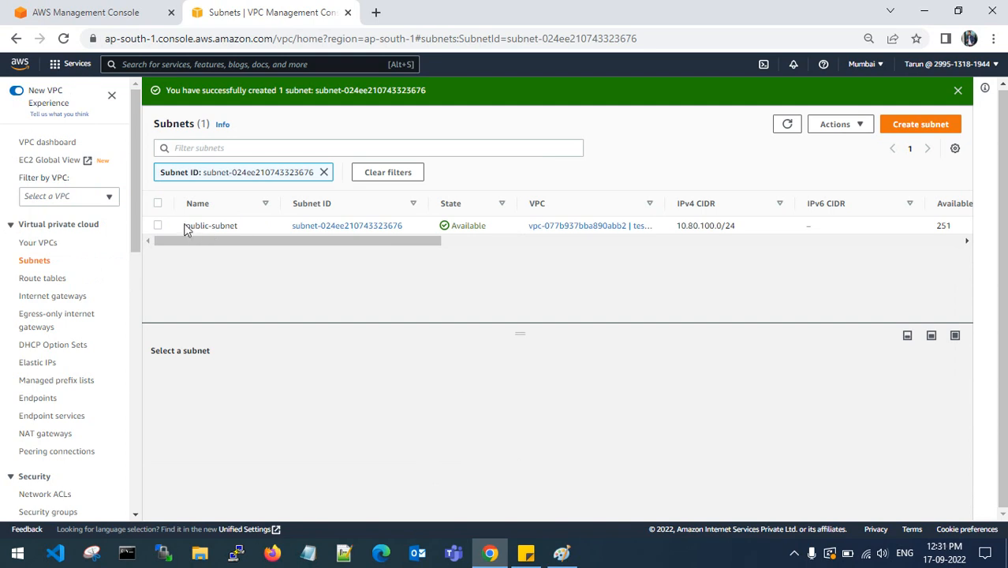
Check which route table the new public-subnet is associated with.
left_click(157, 226)
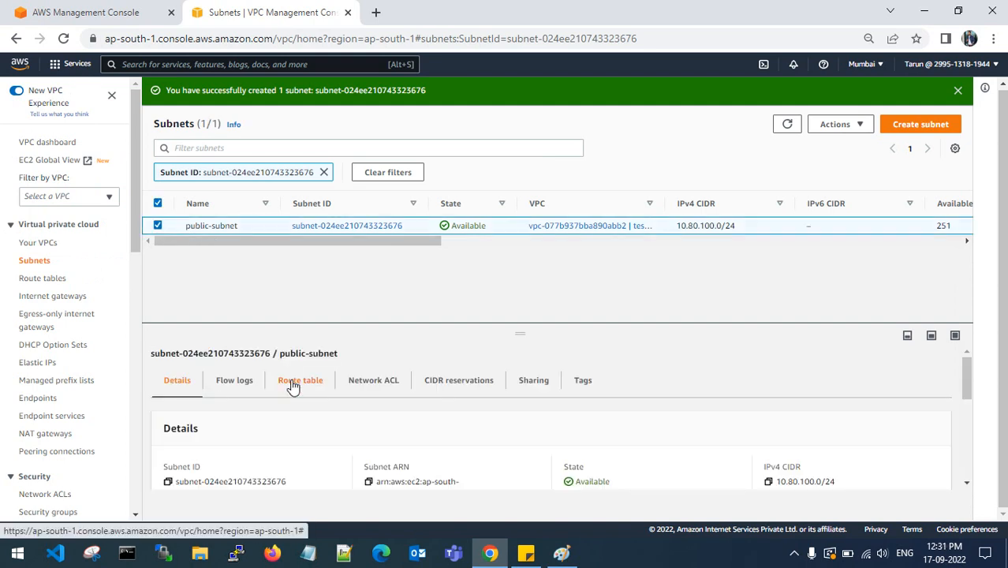
left_click(300, 381)
left_click_drag(520, 333, 523, 296)
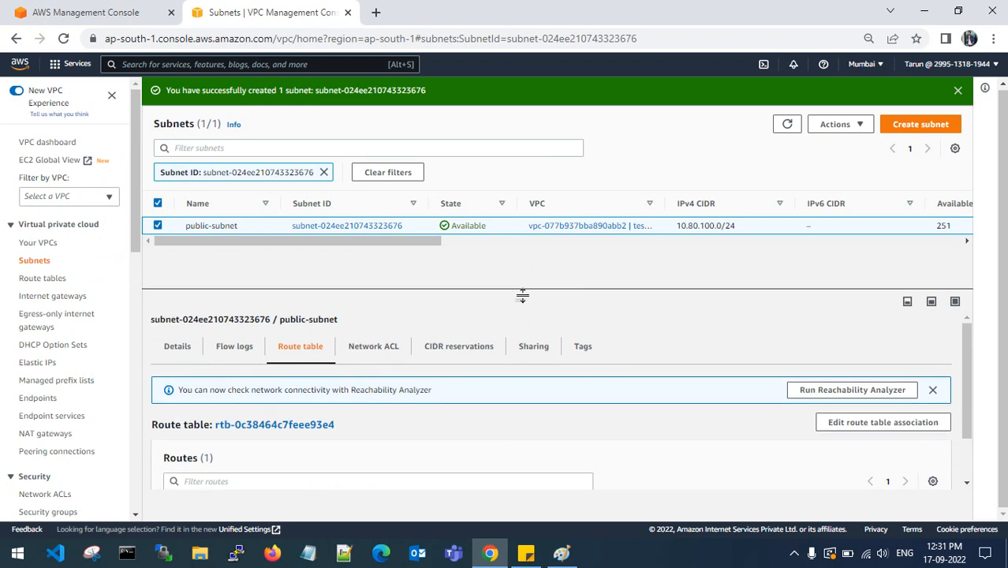
Create a route table named public-Route-Table in VPC vpc-077b937bba890abb2 and dismiss the notification.
left_click(48, 278)
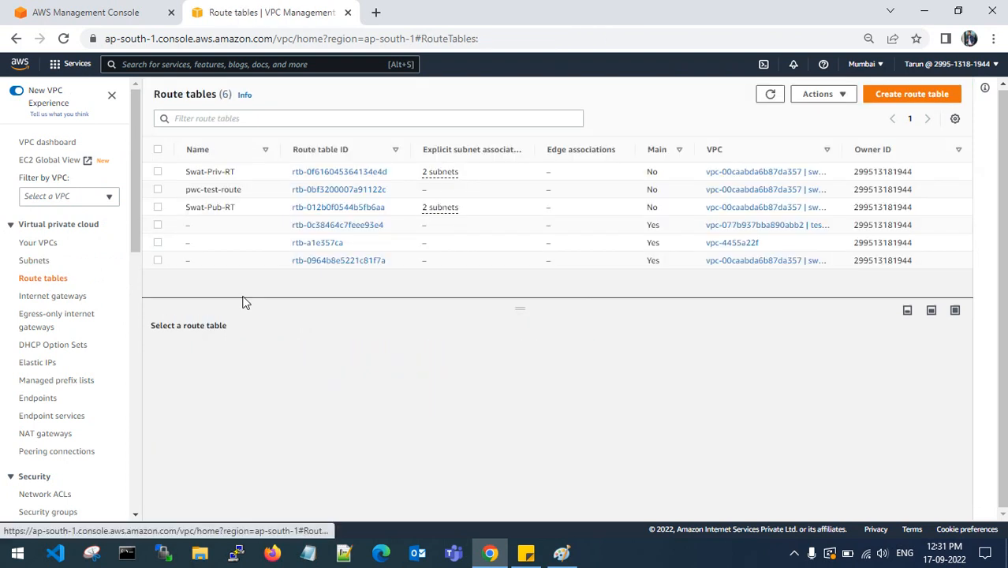
left_click(911, 95)
left_click(79, 253)
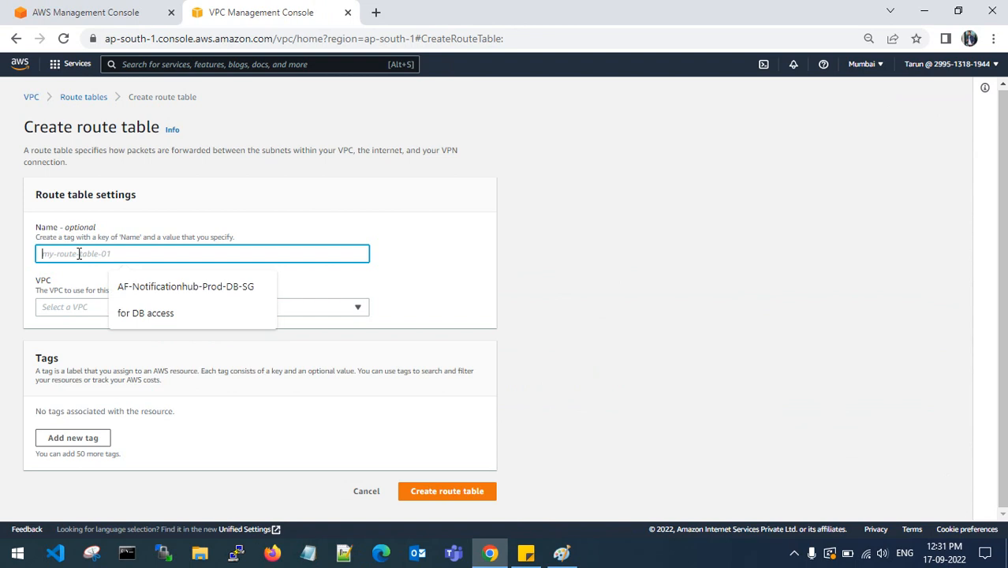
type("public-Route-Table")
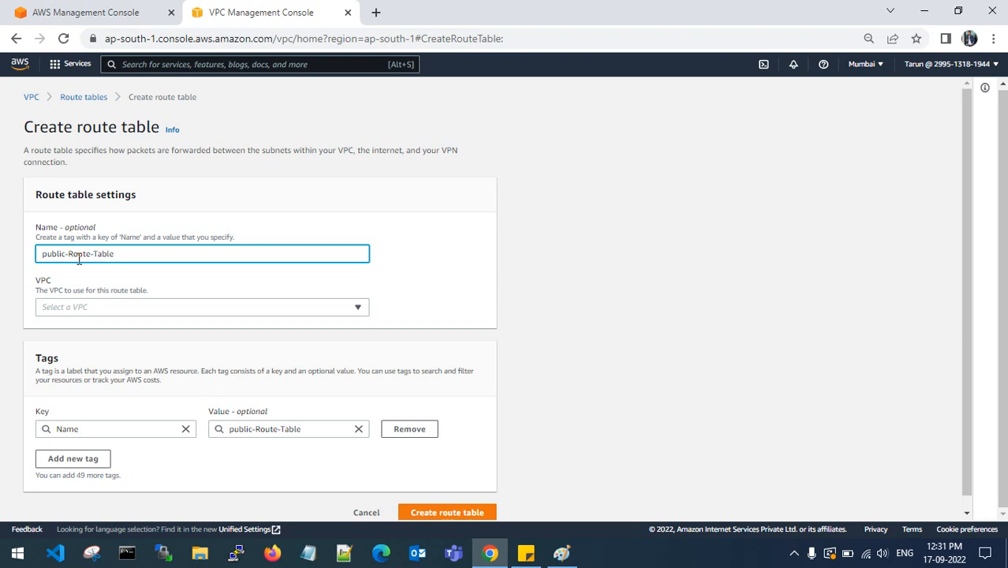
left_click(119, 307)
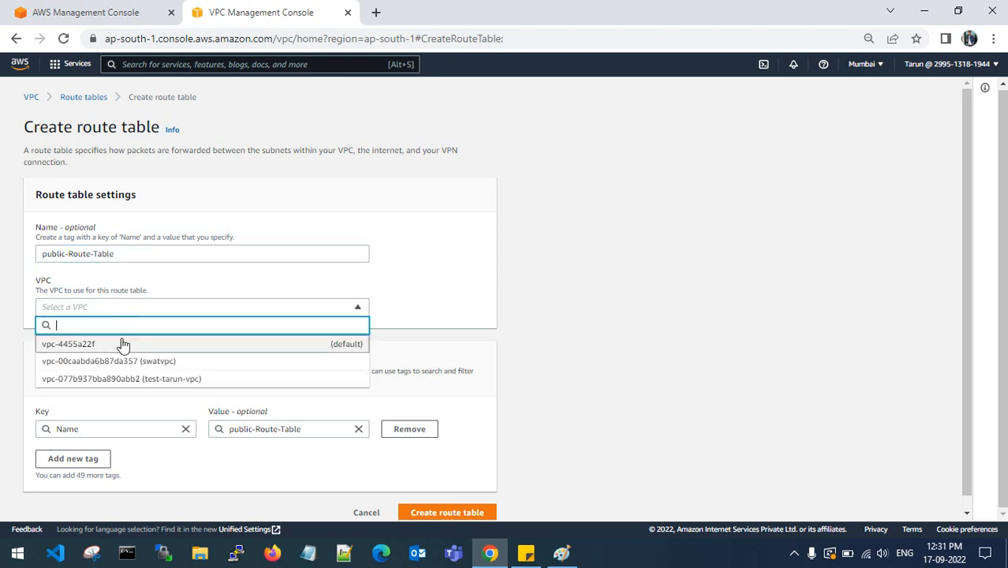
left_click(133, 378)
scroll(398, 344, "down", 1)
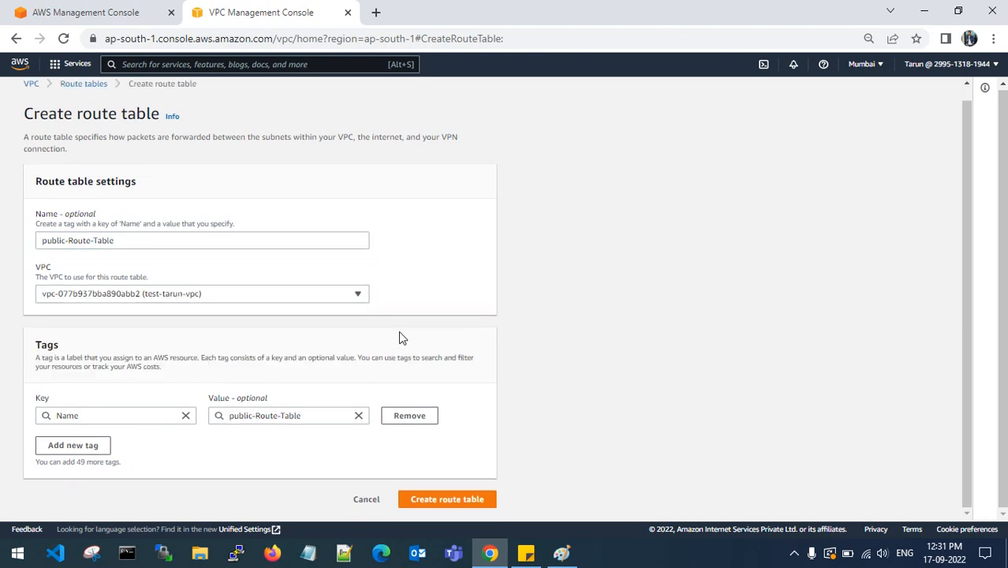
left_click(442, 499)
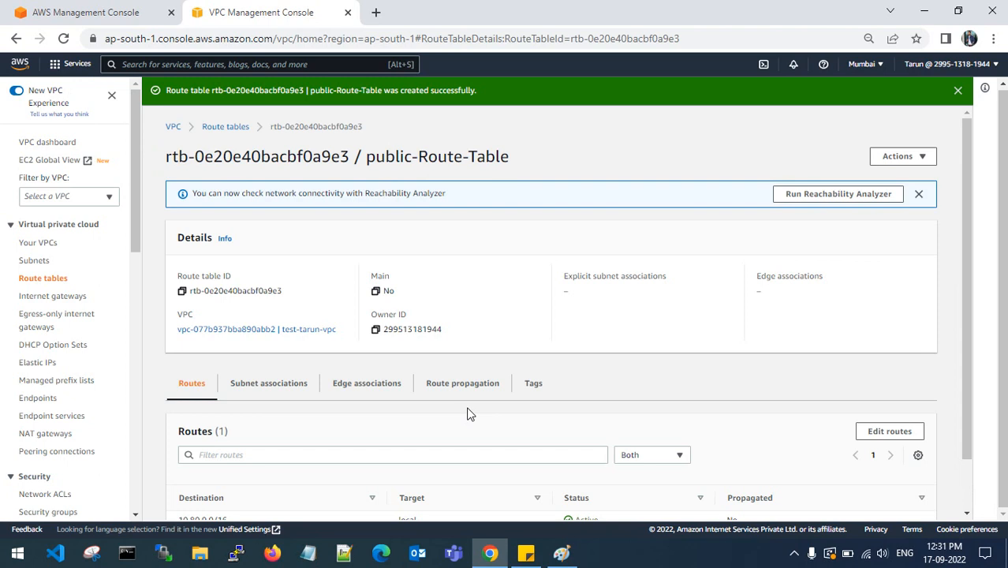
left_click(955, 92)
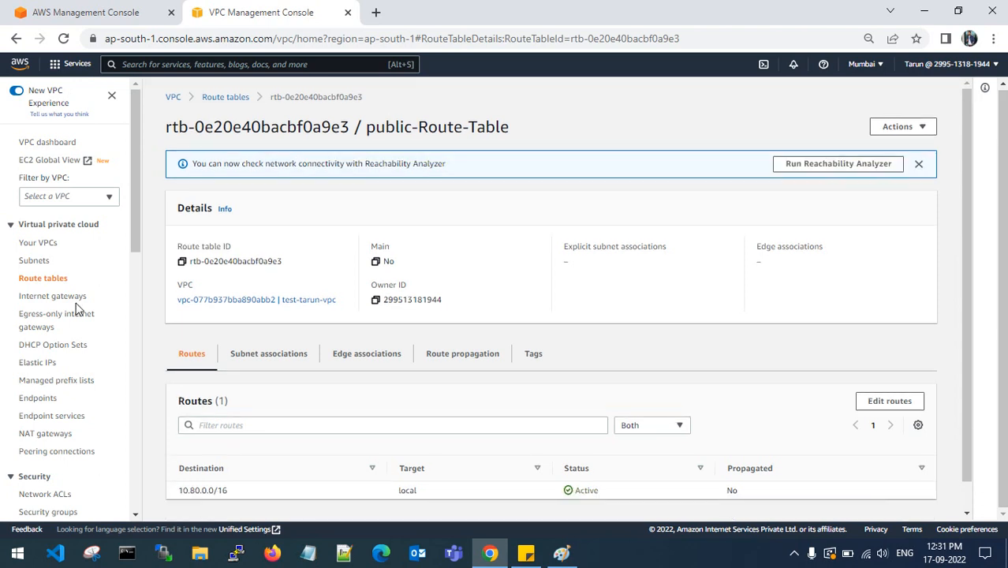
Open the internet gateways list, then review the network diagram in Paint and return to the console.
left_click(68, 295)
left_click(562, 553)
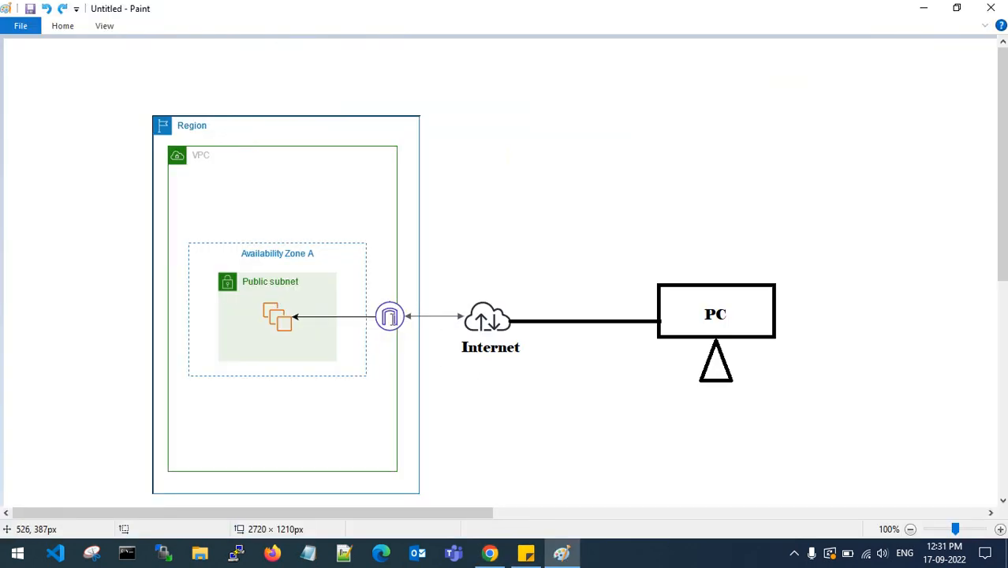
left_click(921, 8)
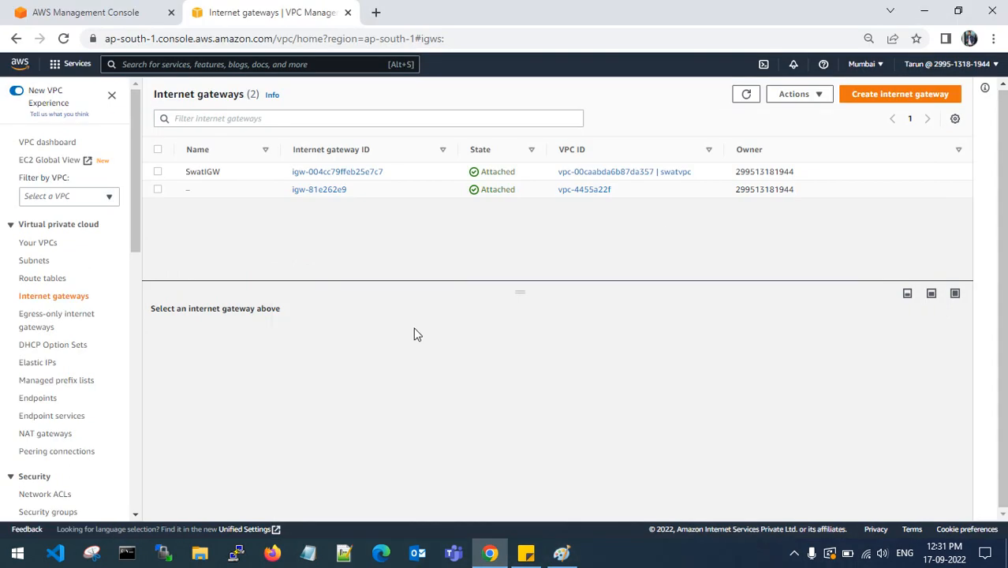
Create an internet gateway whose name tag is the owner's first name followed by "-igw-attachment".
left_click(858, 98)
left_click(148, 252)
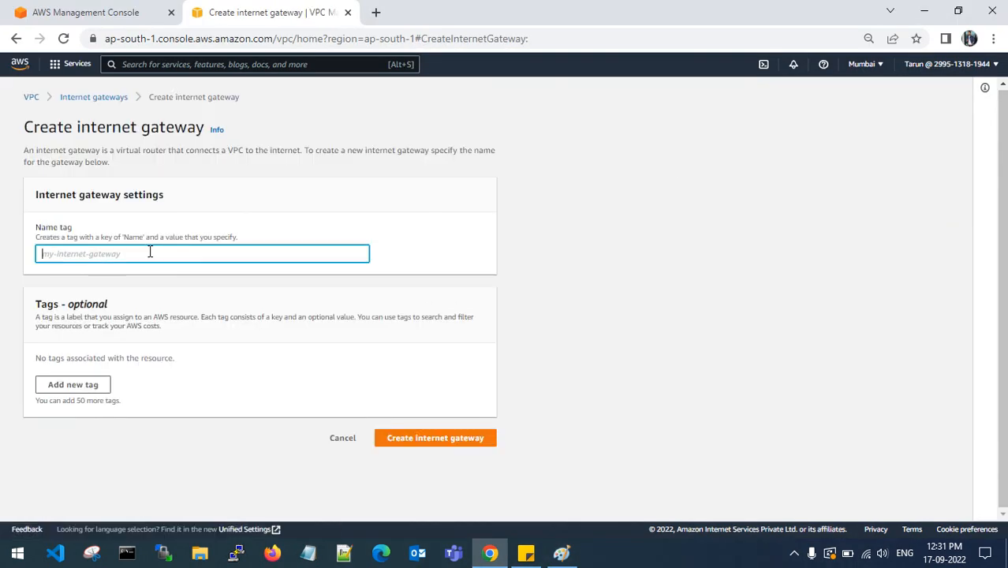
type("tarun-igw")
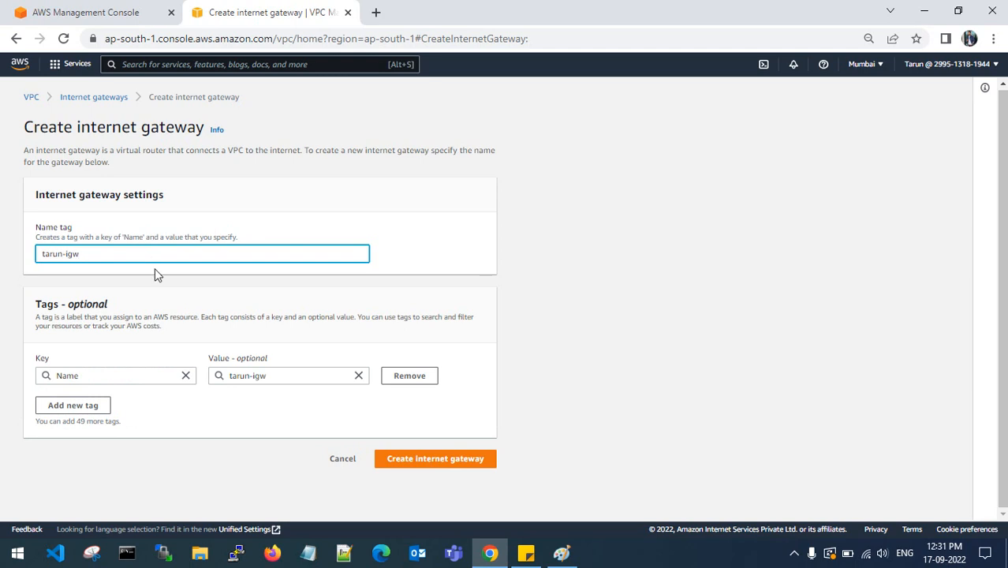
left_click(394, 291)
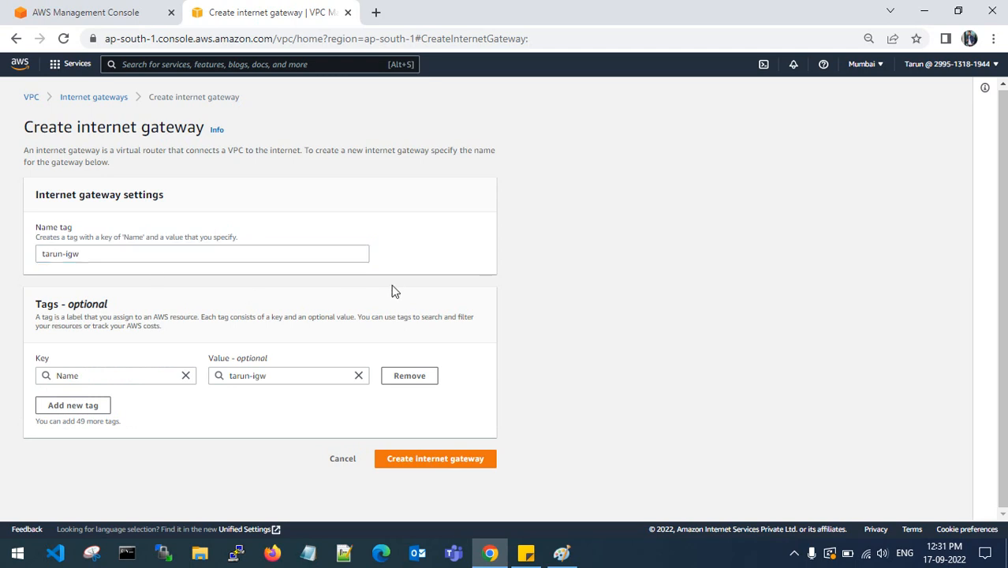
left_click(113, 253)
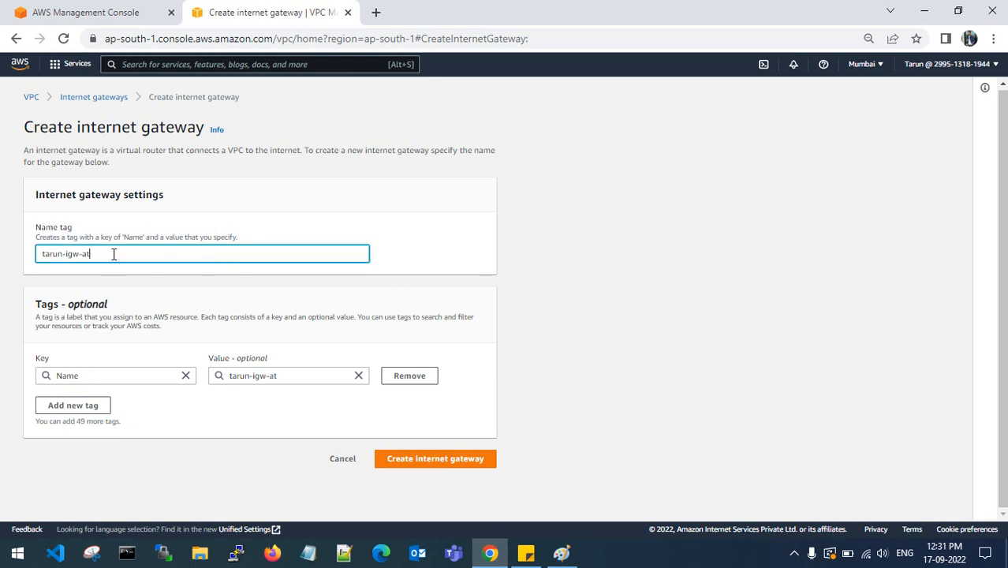
left_click(333, 320)
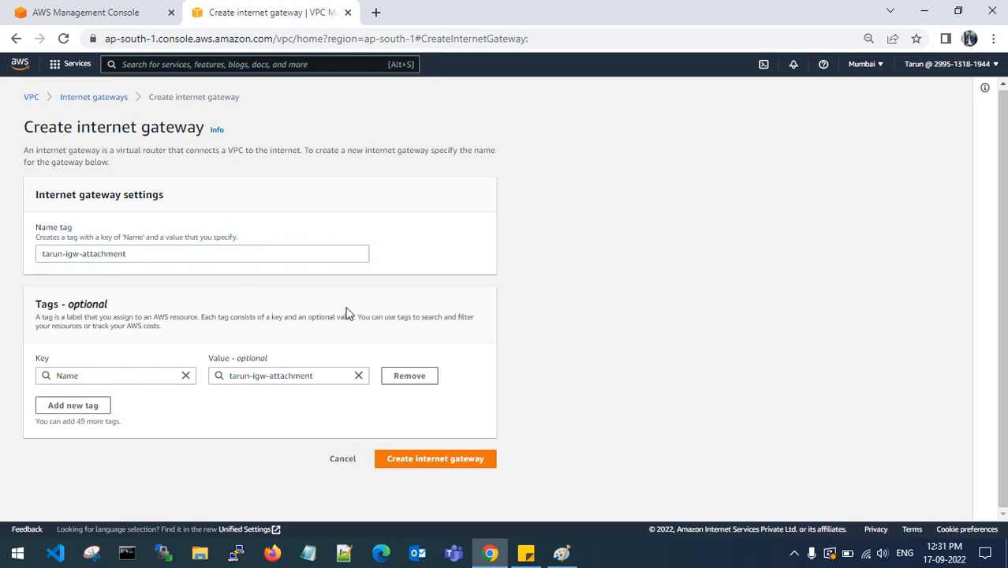
left_click(444, 460)
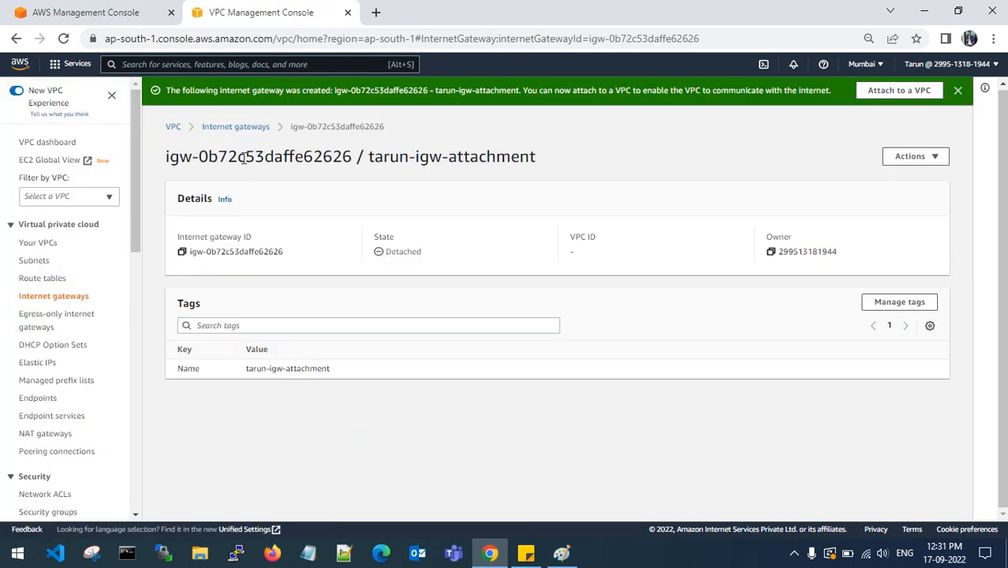
Explicitly associate public-subnet with public-Route-Table and save the association.
left_click(48, 279)
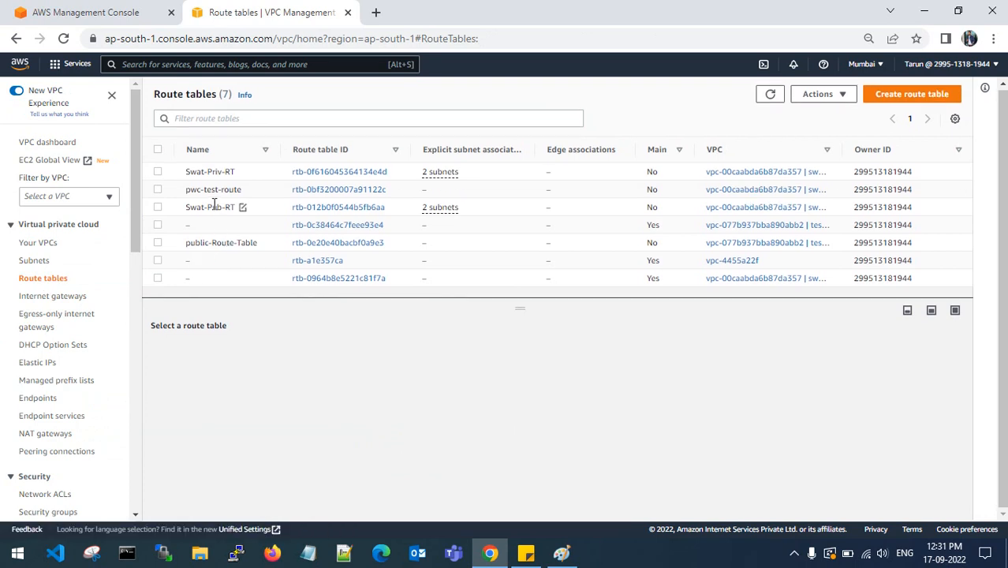
left_click(158, 242)
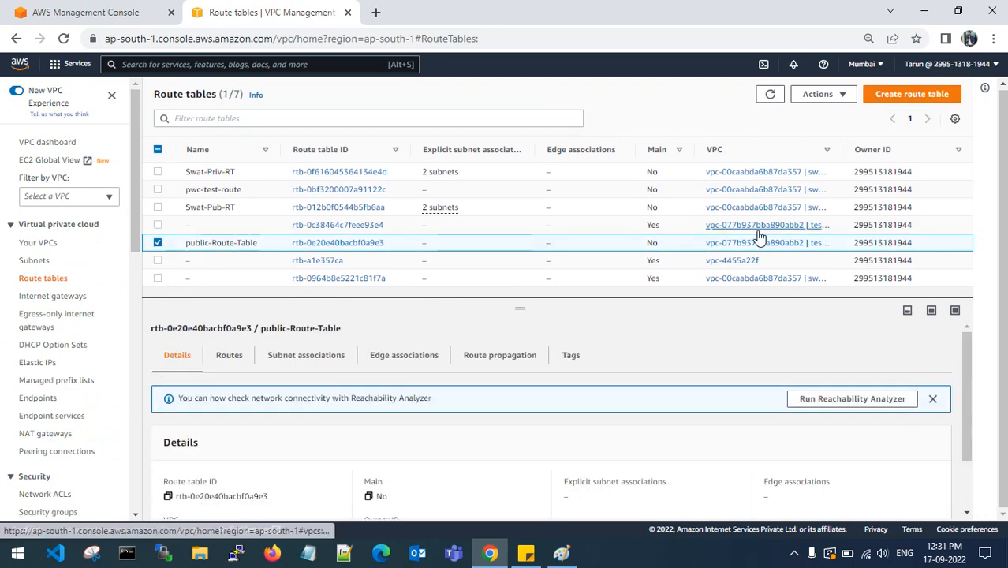
left_click(231, 356)
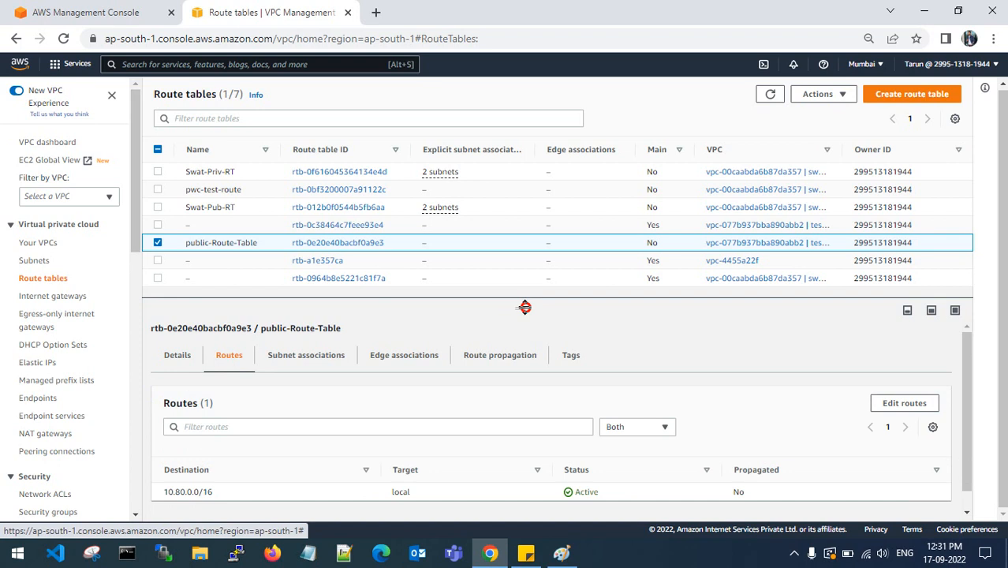
left_click_drag(525, 306, 526, 287)
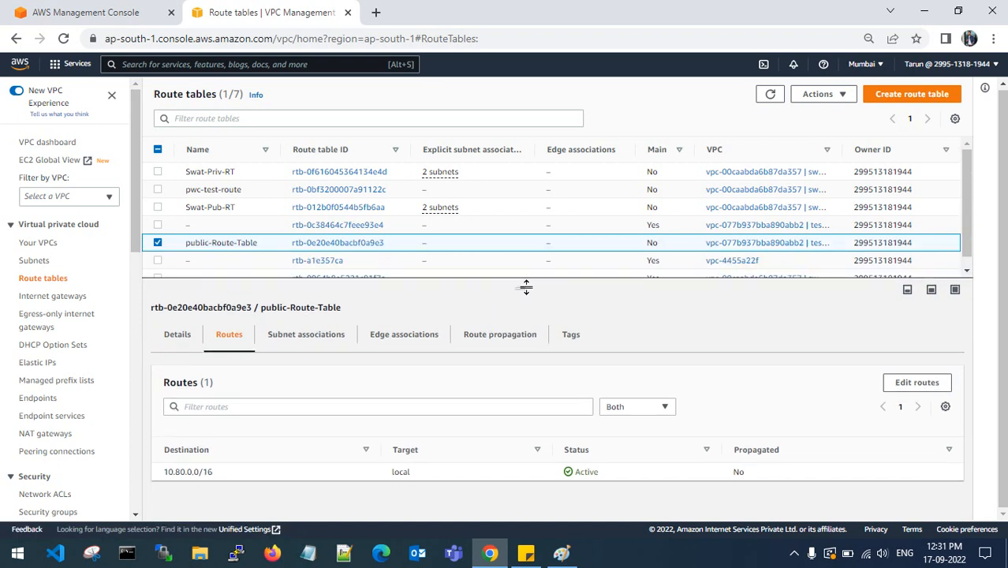
left_click(304, 339)
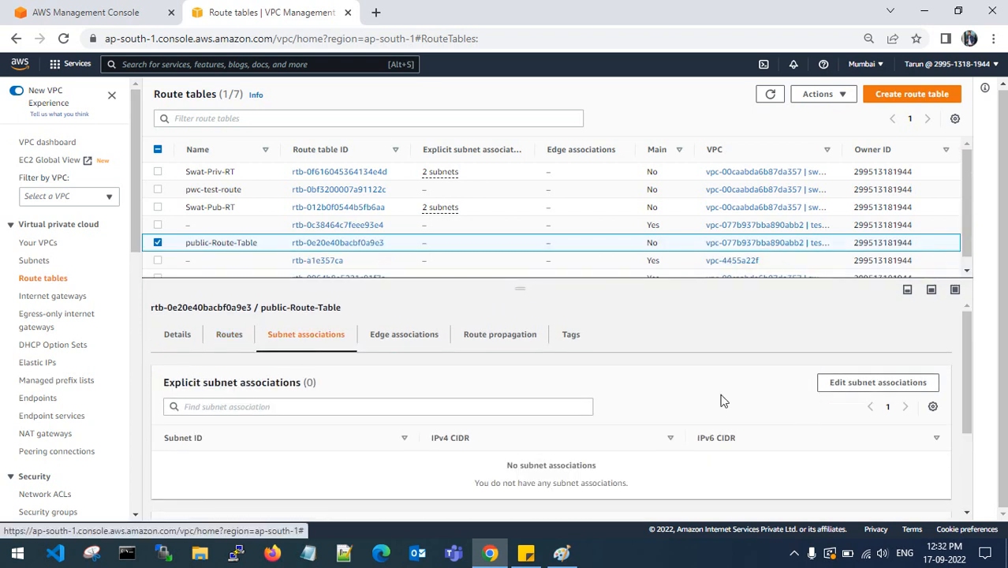
left_click(857, 387)
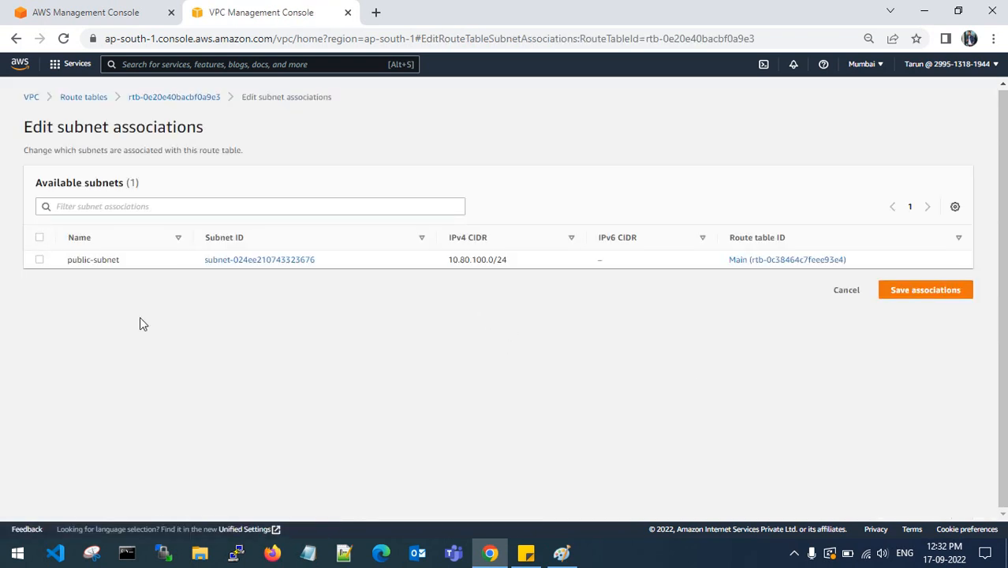
left_click(39, 260)
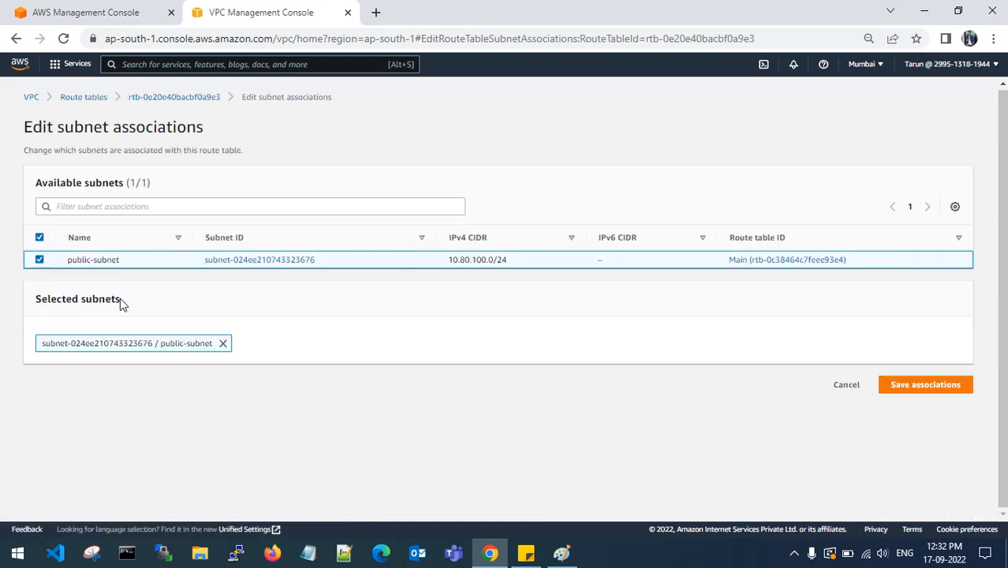
left_click(903, 385)
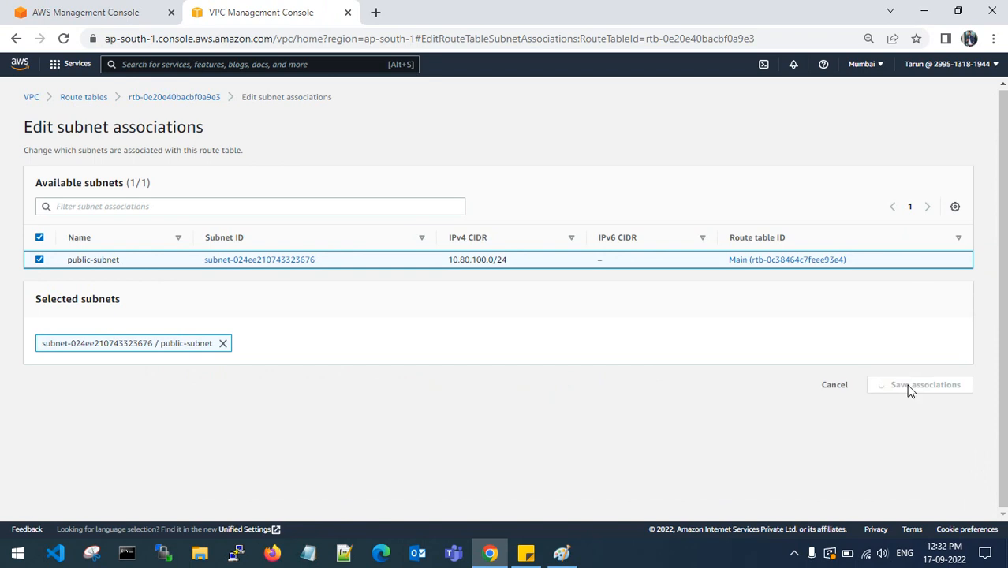
Open the routes of public-Route-Table for editing and inspect the existing local route.
scroll(202, 252, "down", 1)
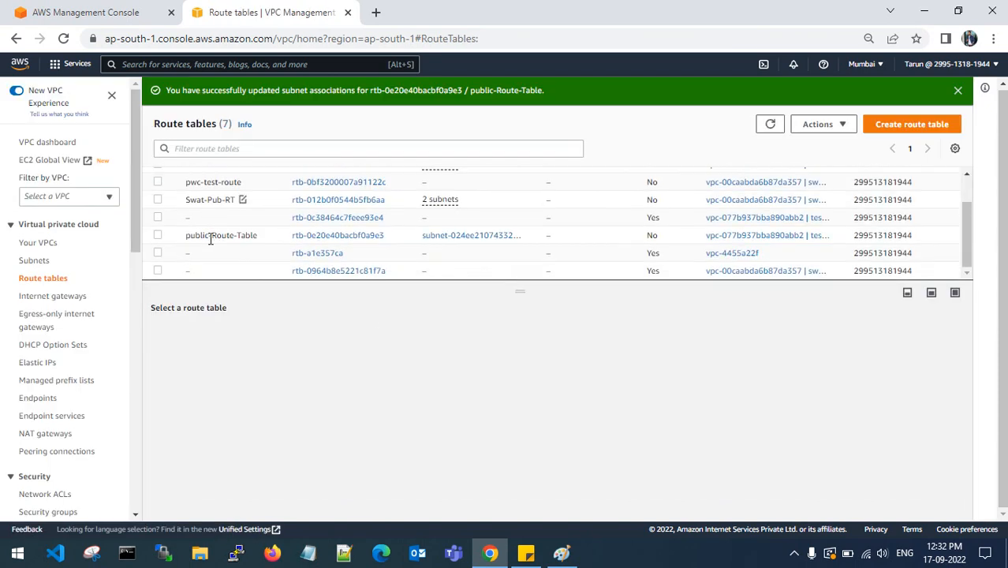
left_click(158, 236)
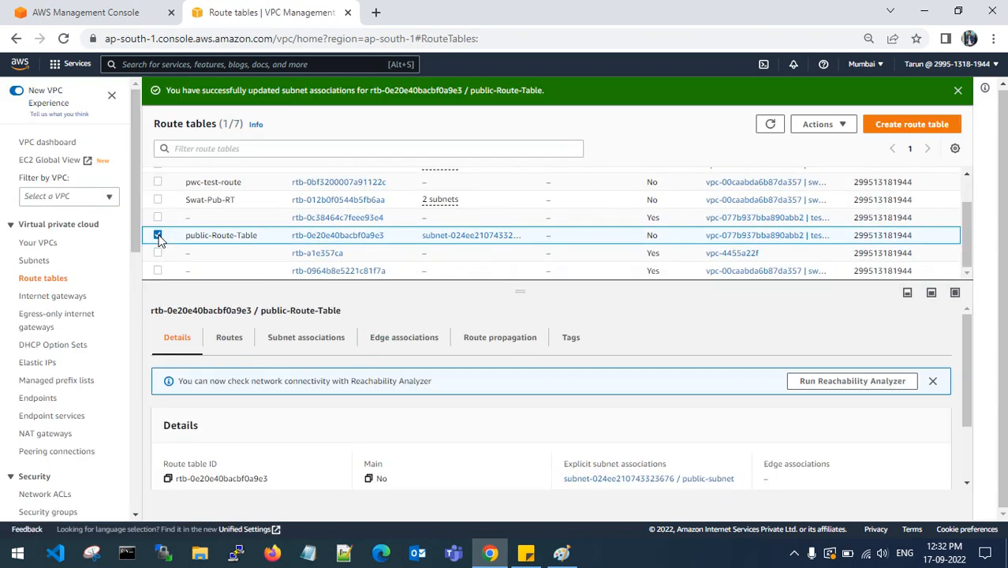
left_click(231, 340)
left_click(899, 385)
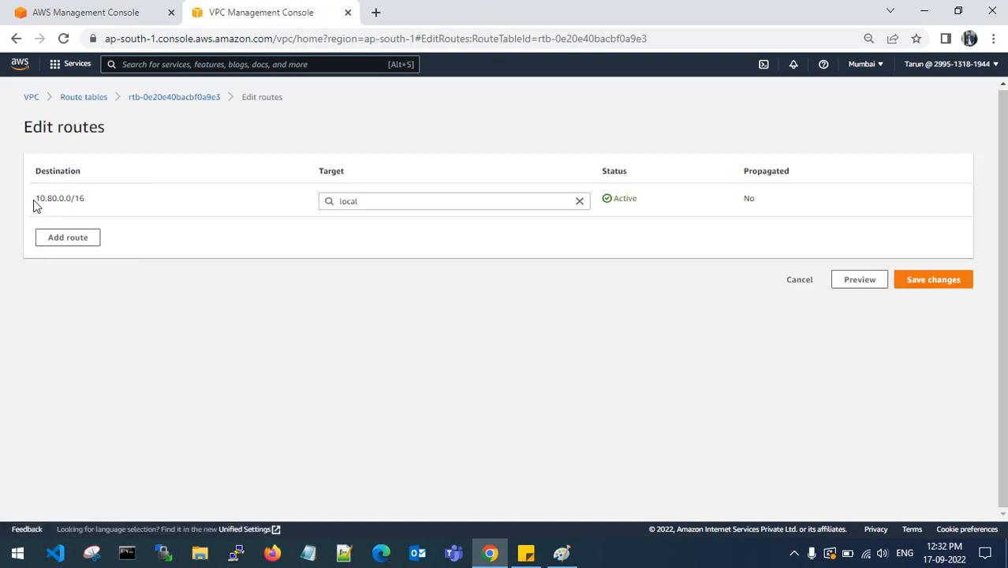
left_click_drag(33, 205, 87, 202)
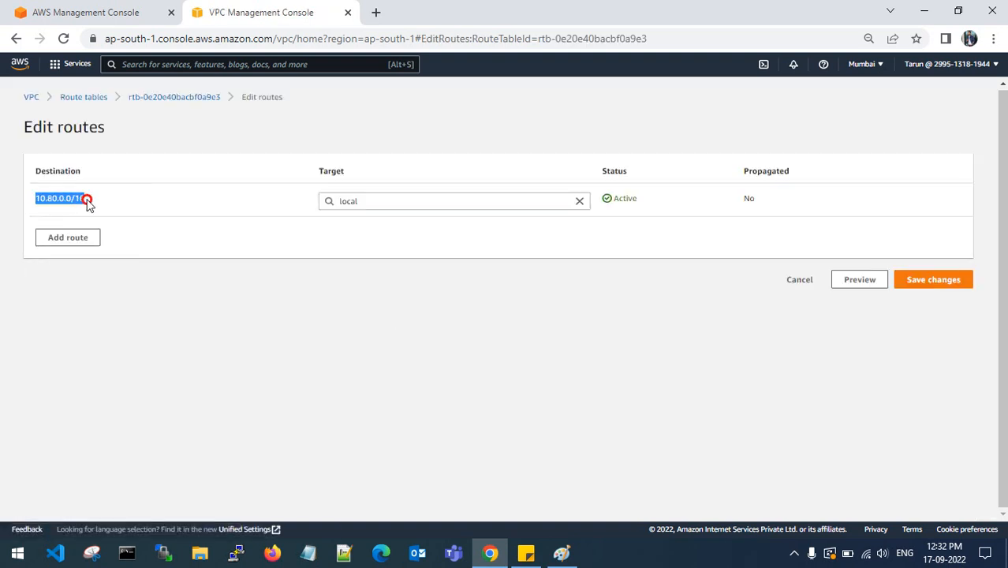
left_click(87, 200)
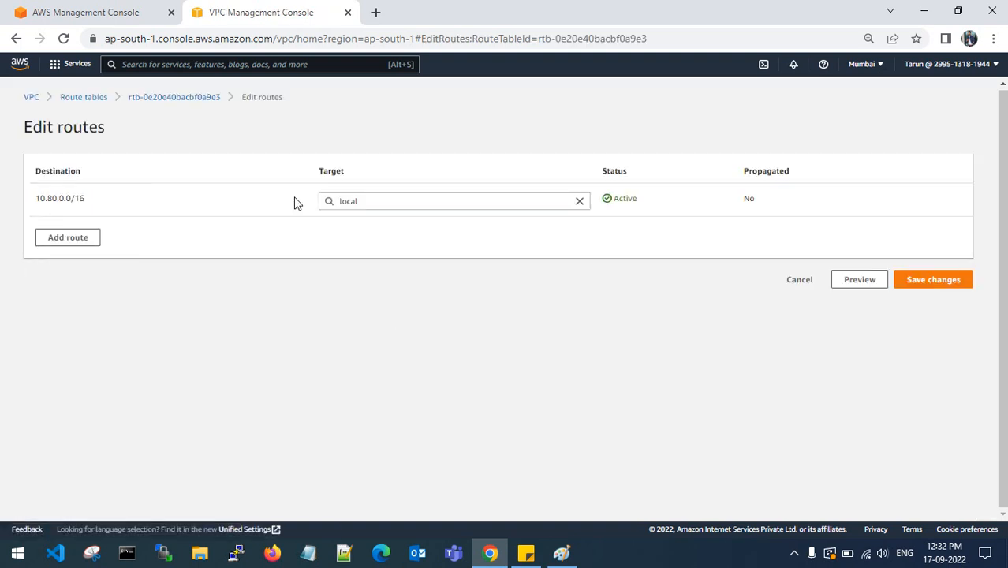
Try to add a route to destination 0.0.0.0/0 with an internet gateway target, searching for "igw-".
left_click(71, 238)
left_click(102, 233)
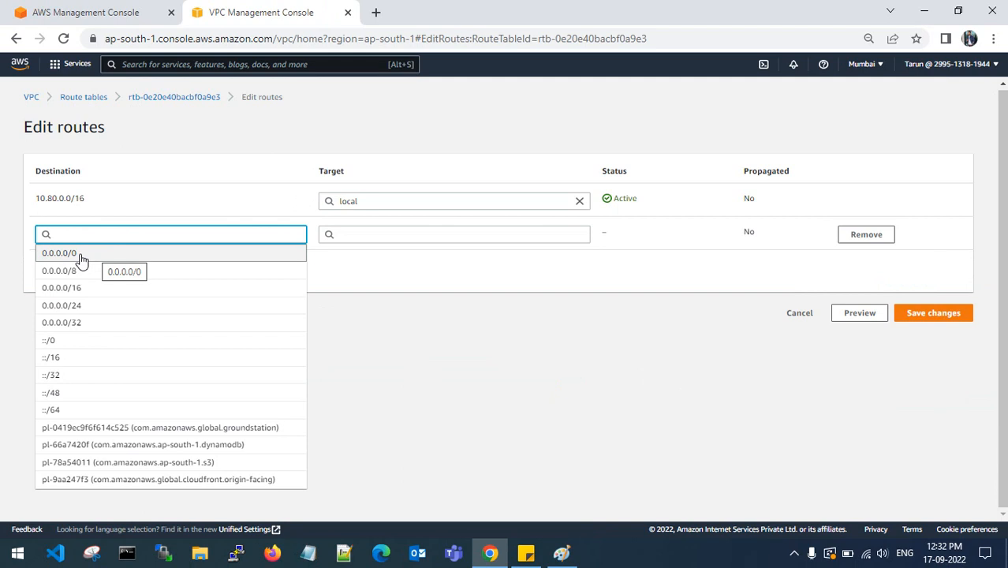
left_click(81, 255)
left_click(383, 235)
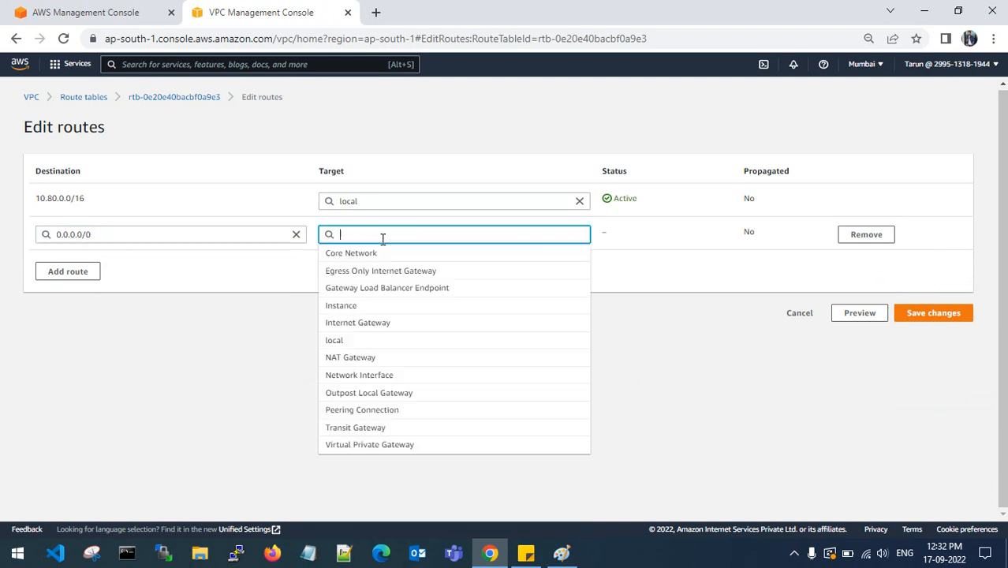
type("igw-")
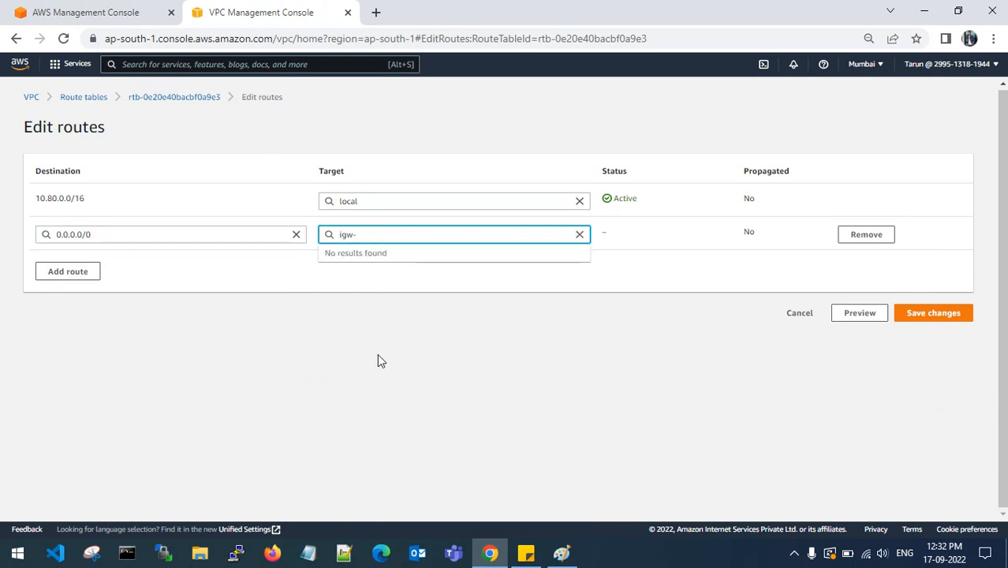
Duplicate the route editing page in a second browser tab and cancel the route edits in the original tab.
right_click(241, 12)
left_click(282, 116)
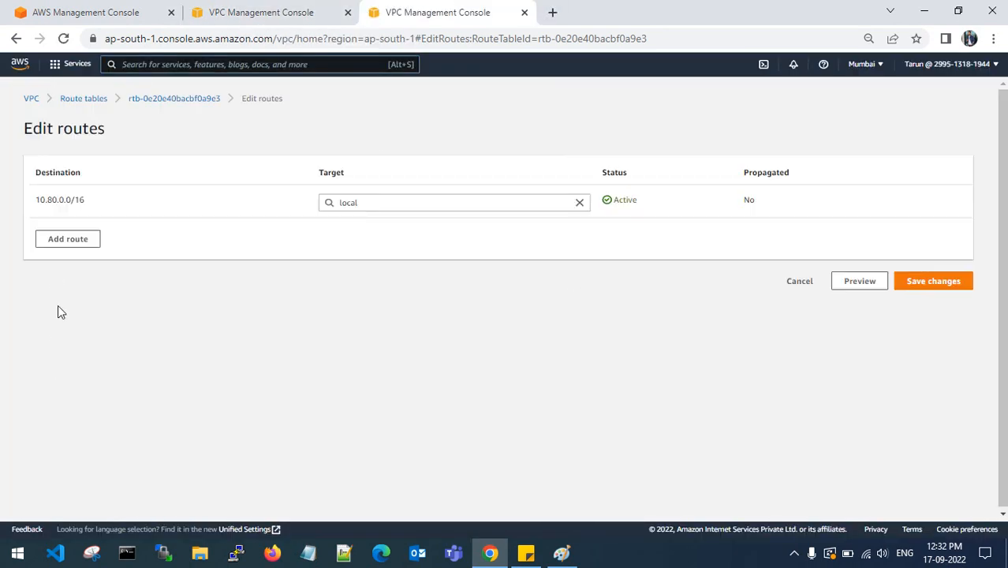
left_click(310, 7)
left_click(431, 5)
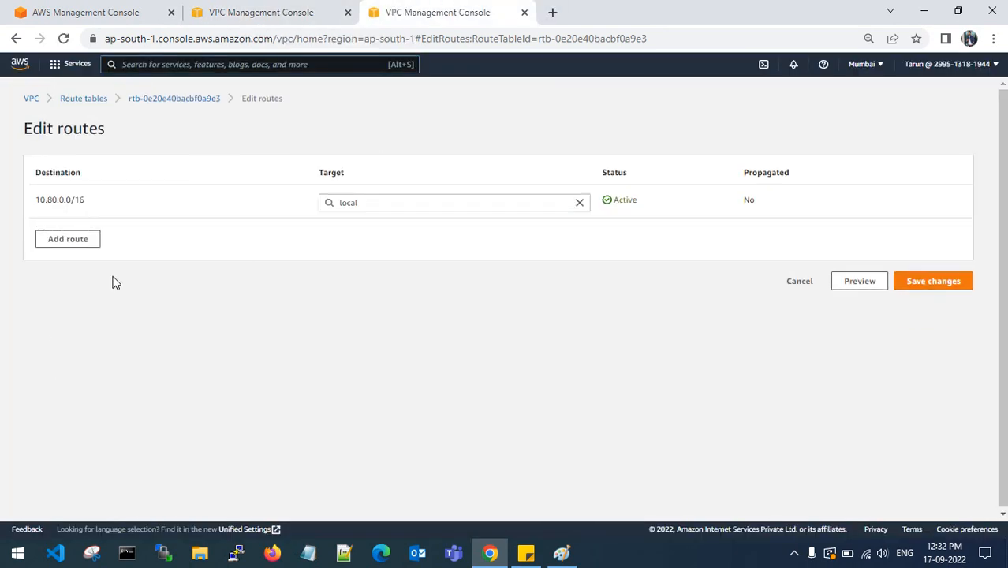
left_click(280, 4)
left_click(800, 314)
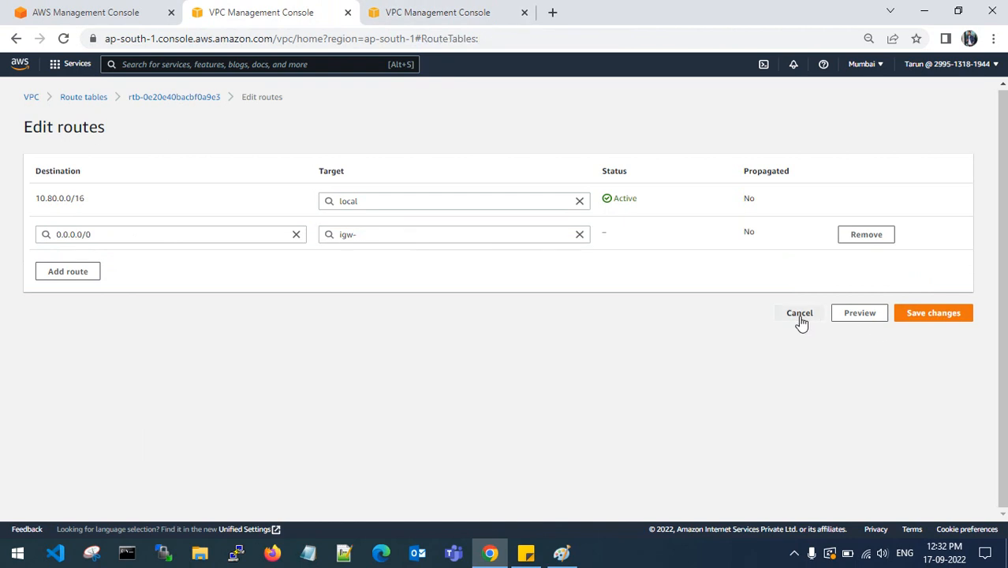
Attach the detached internet gateway igw-0b72c53daffe62626 to VPC vpc-077b937bba890abb2.
left_click(50, 297)
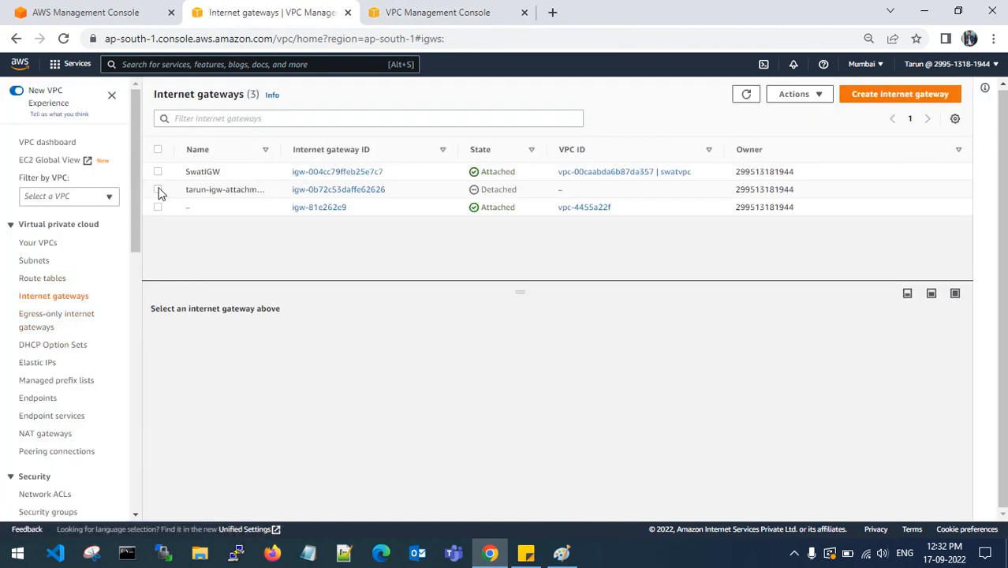
left_click(158, 189)
left_click(799, 94)
left_click(815, 131)
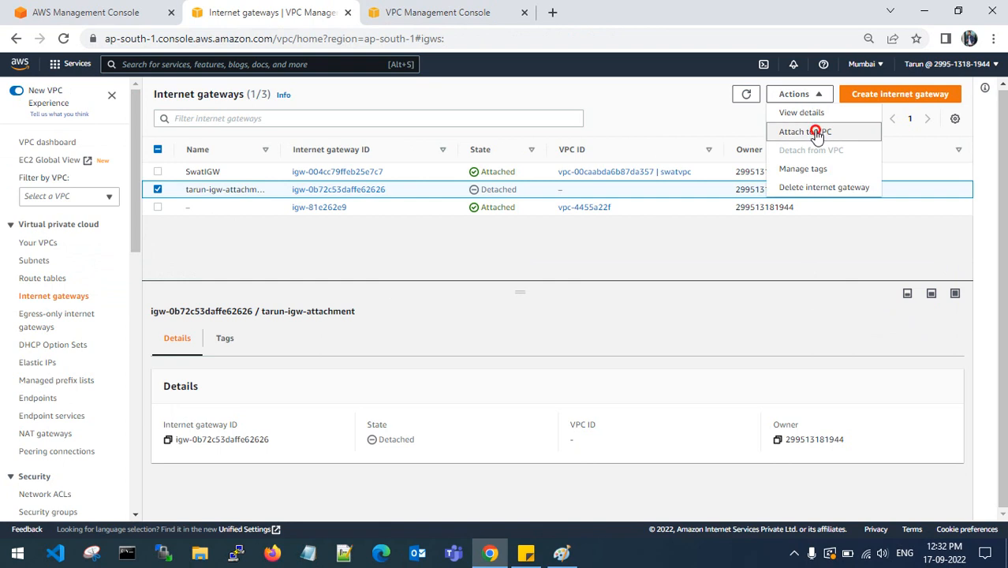
left_click(237, 236)
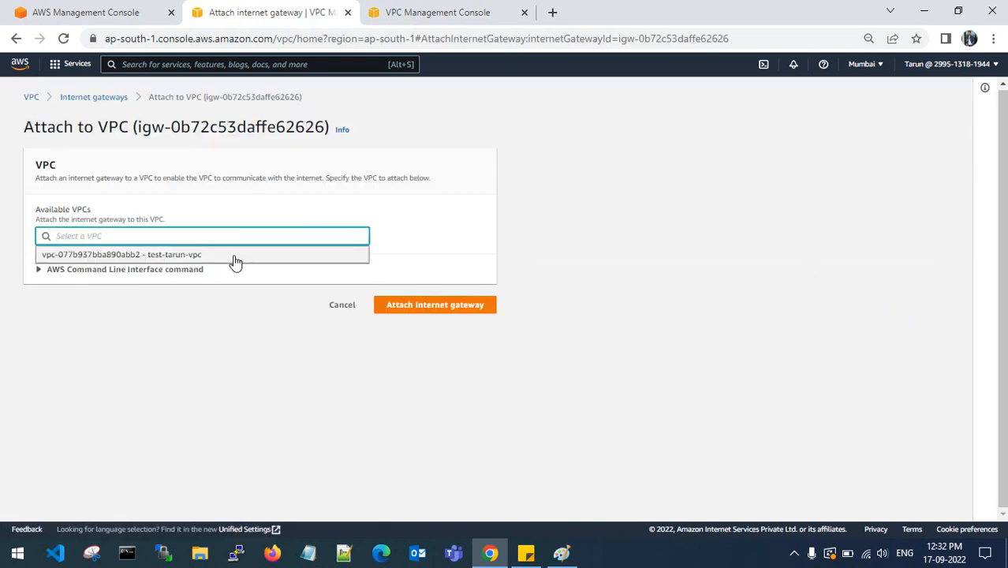
left_click(234, 258)
left_click(426, 308)
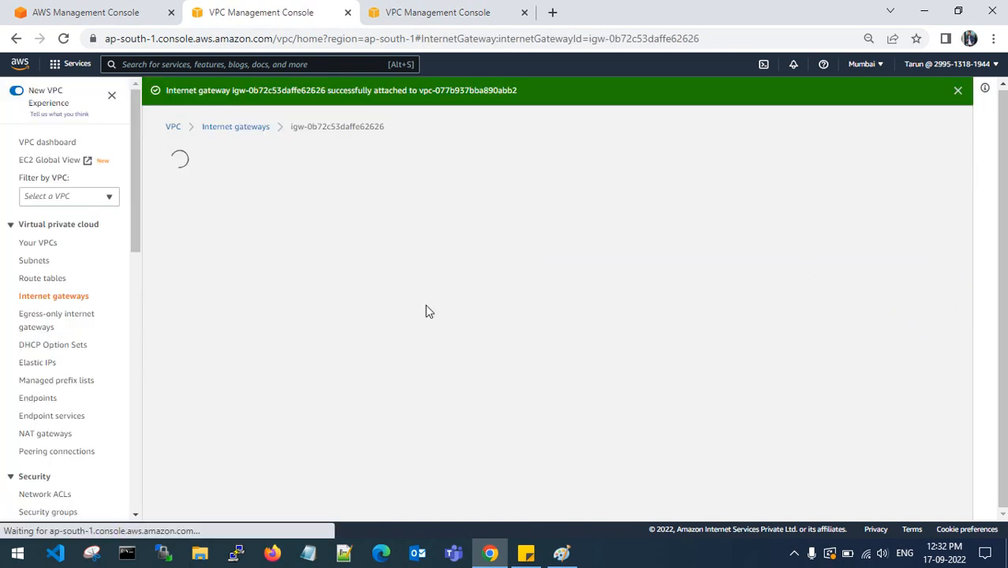
In the duplicated tab, add a 0.0.0.0/0 route targeting internet gateway igw-0b72c53daffe62626 to public-Route-Table and save the changes.
left_click(430, 12)
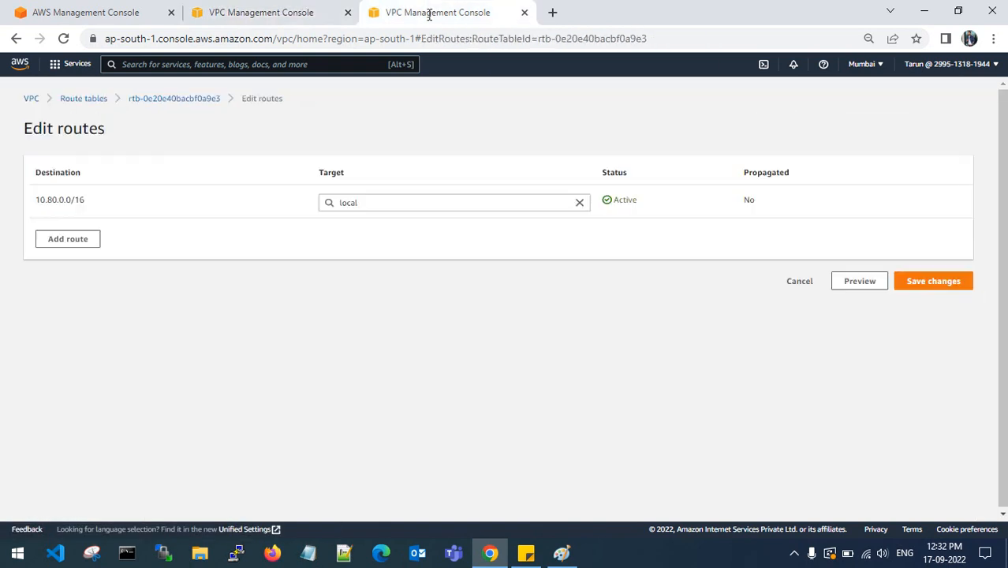
left_click(77, 241)
left_click(101, 235)
left_click(106, 254)
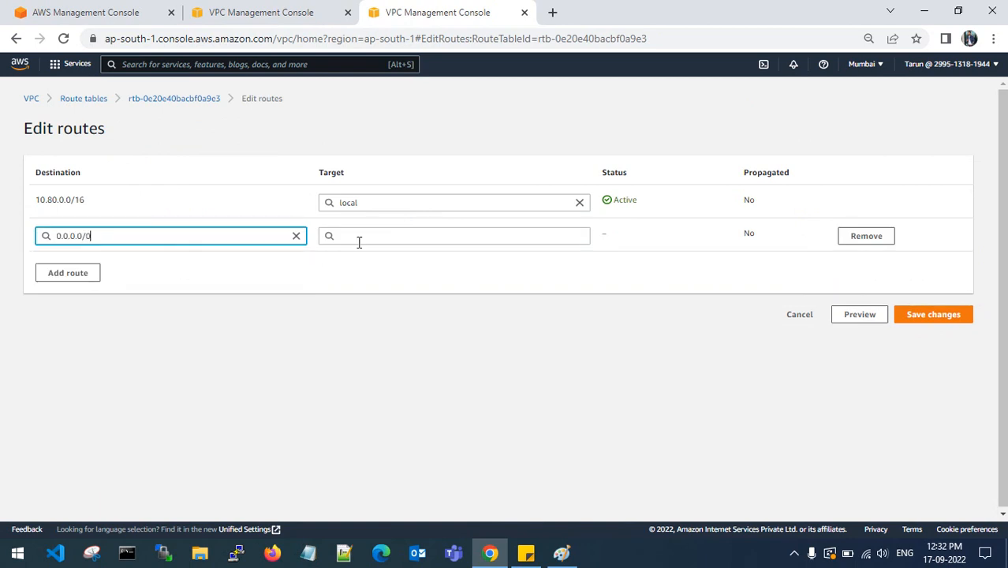
left_click(360, 238)
left_click(377, 330)
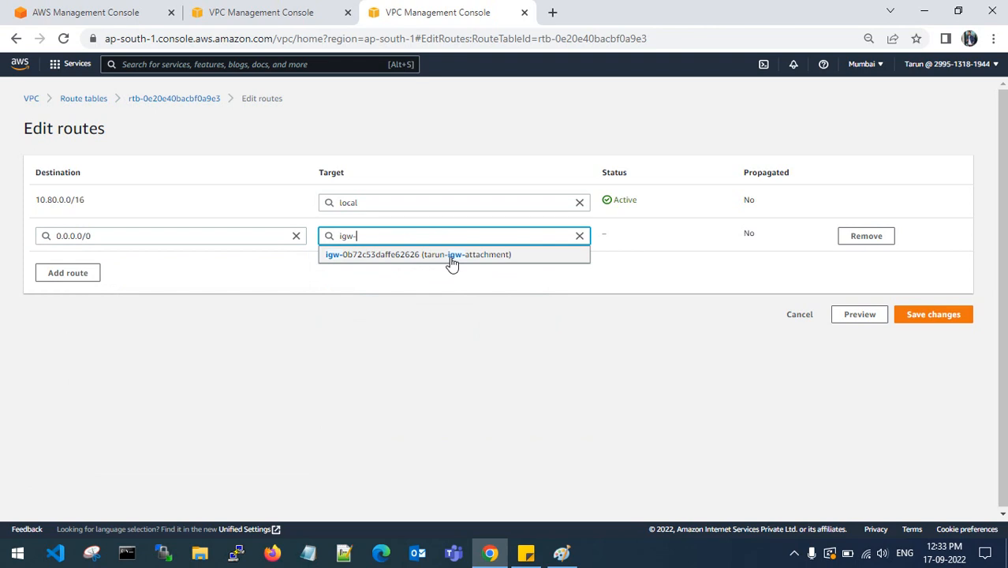
left_click(453, 256)
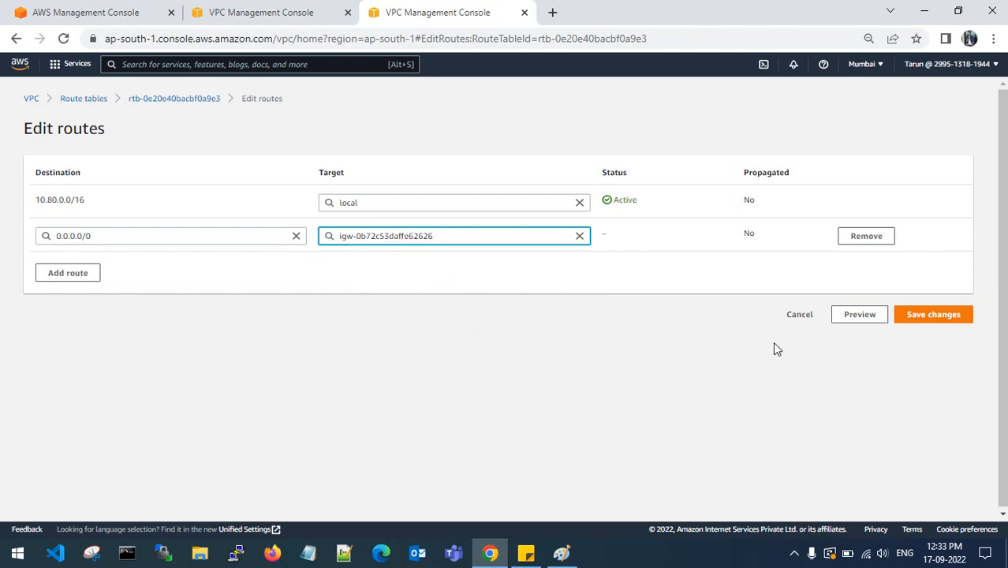
left_click(936, 318)
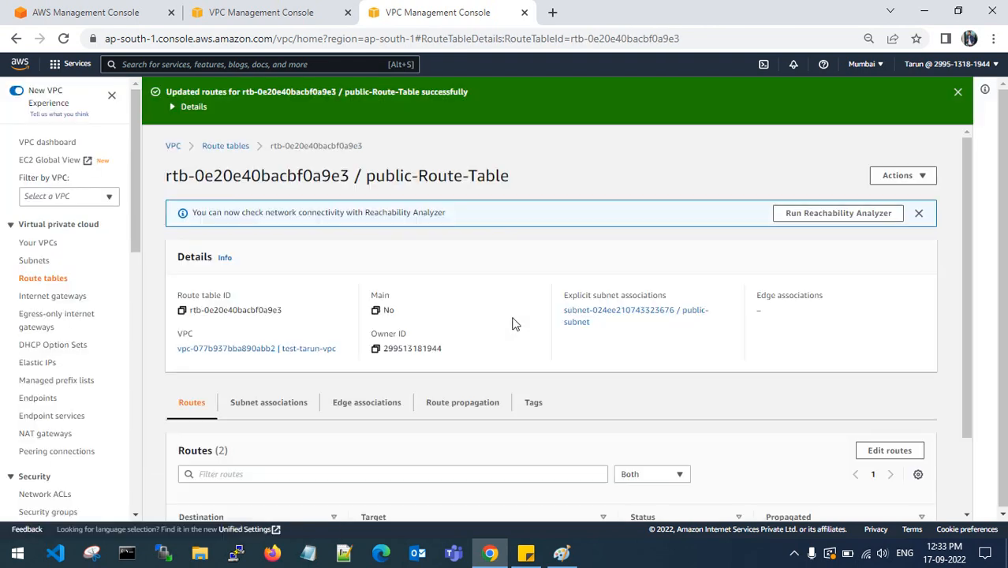
Close both VPC console tabs and open the EC2 dashboard in a new tab from the console home.
left_click(524, 12)
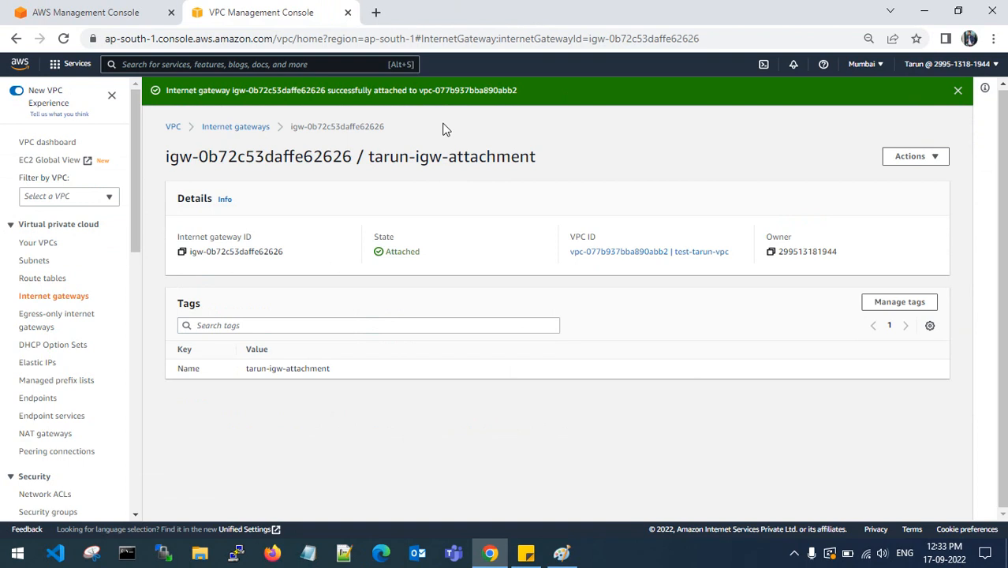
left_click(347, 13)
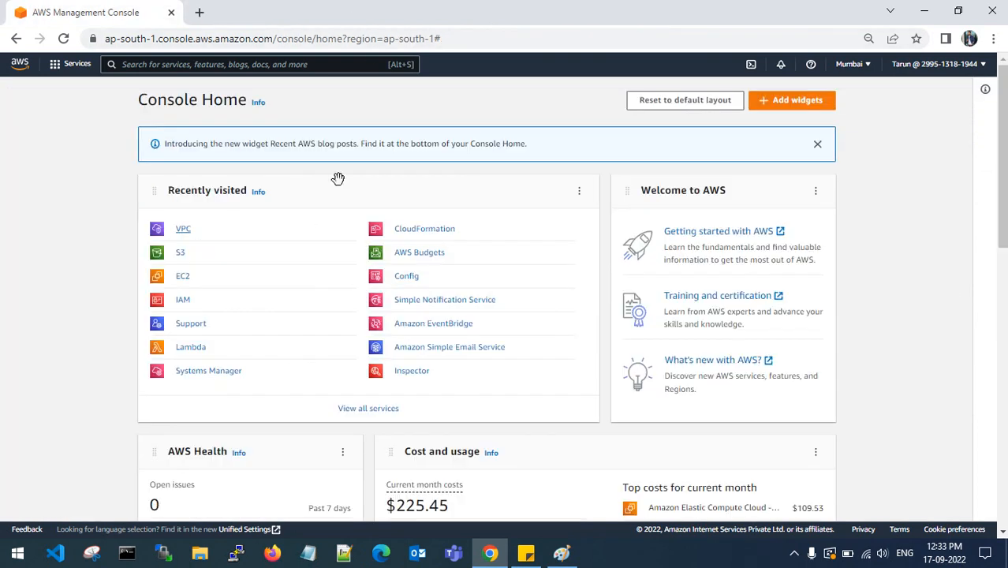
right_click(183, 276)
left_click(237, 289)
left_click(263, 11)
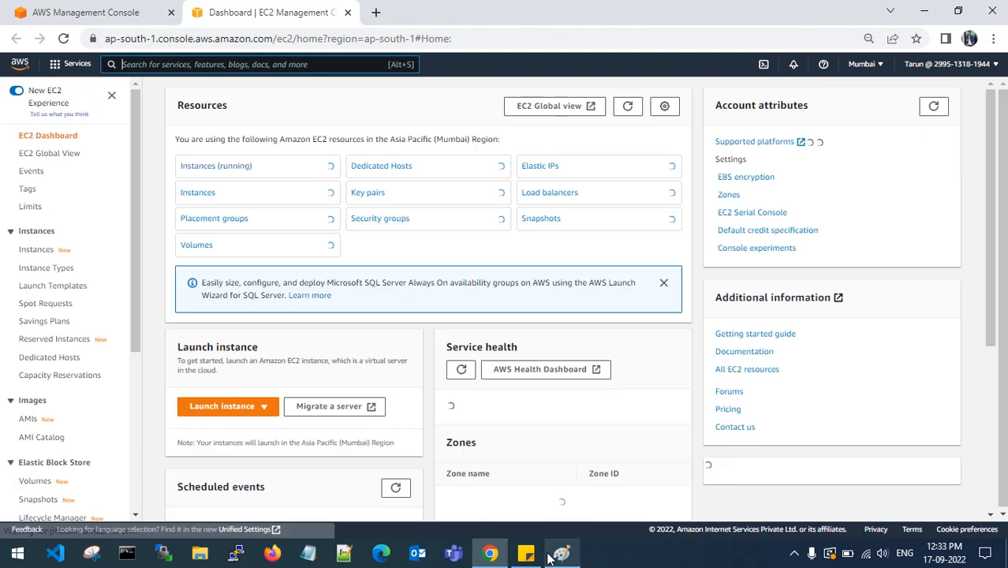
Switch to Paint to review the instance in the diagram's public subnet and return to the EC2 dashboard in Chrome.
left_click(558, 554)
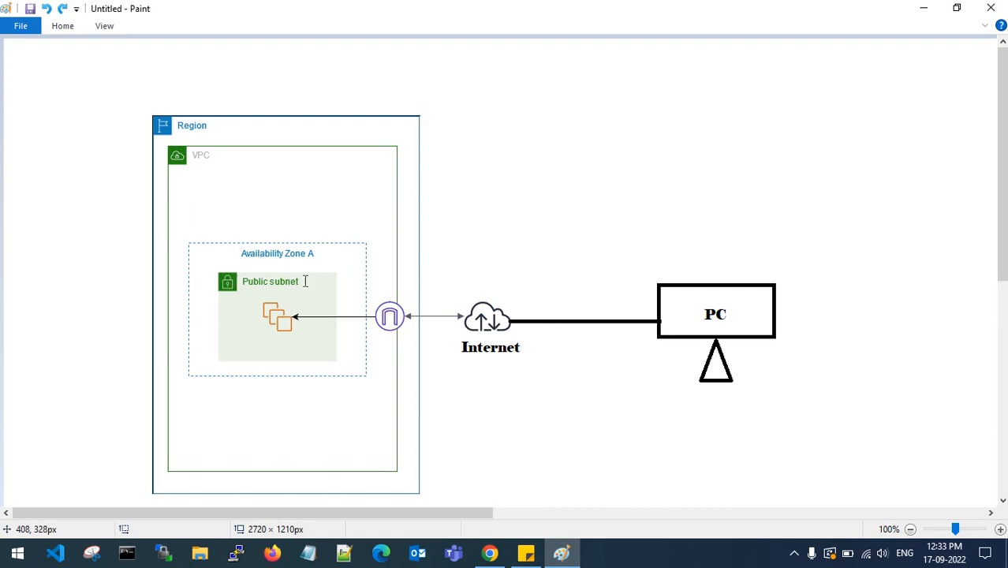
left_click(314, 253)
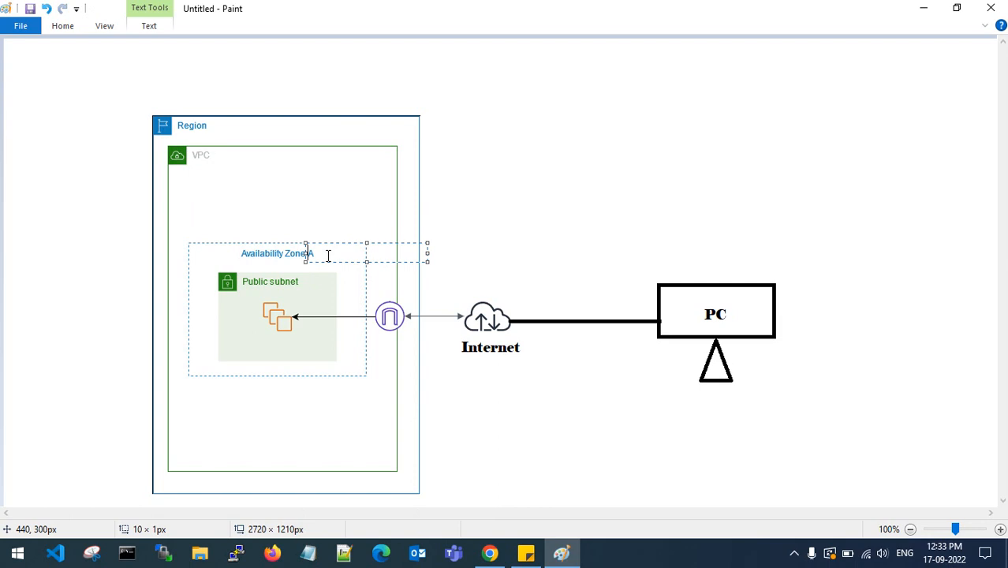
left_click(581, 221)
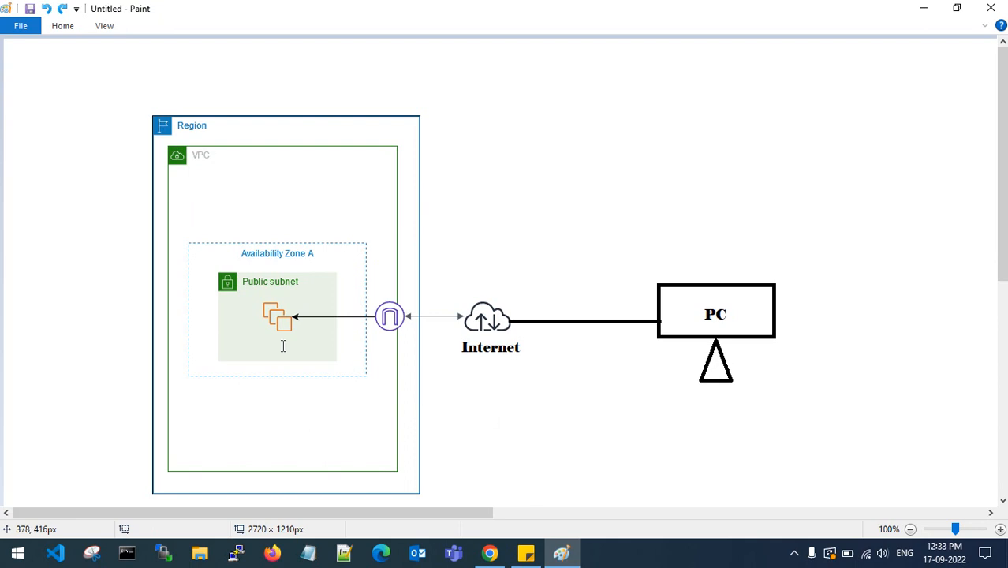
left_click(490, 553)
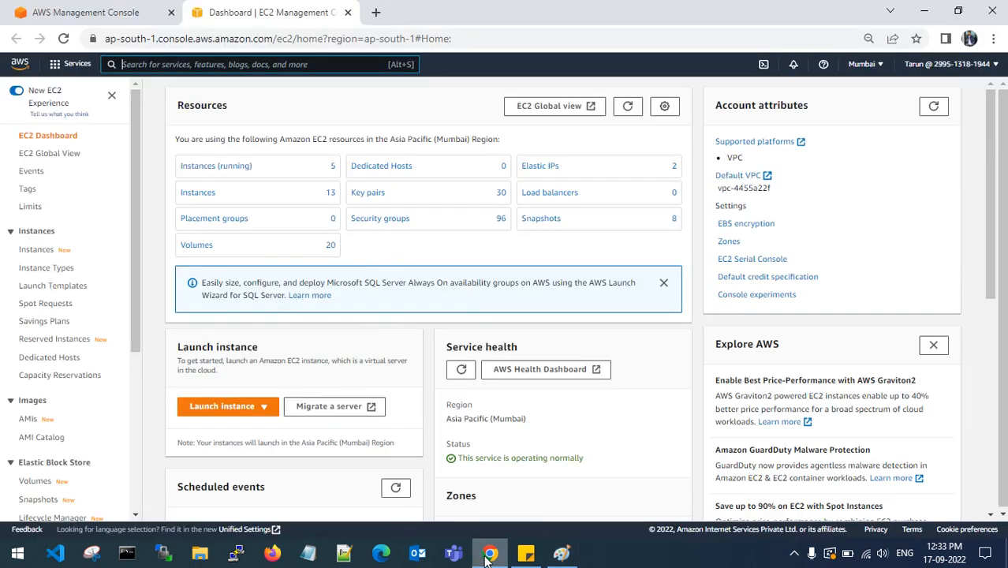
Start launching a new EC2 instance and name it "Linux-Instance-" followed by the owner's first name and "-test".
left_click(228, 167)
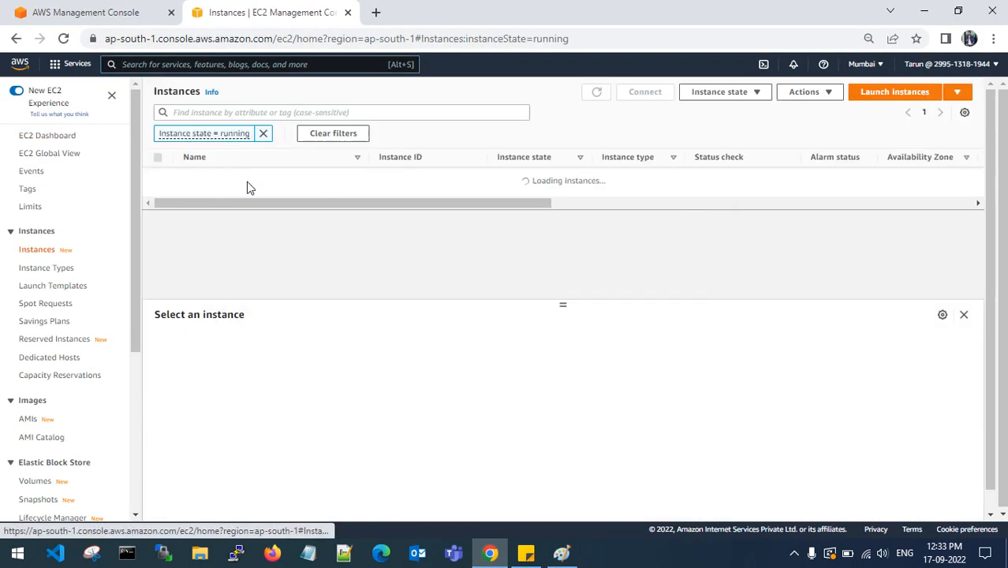
left_click(874, 103)
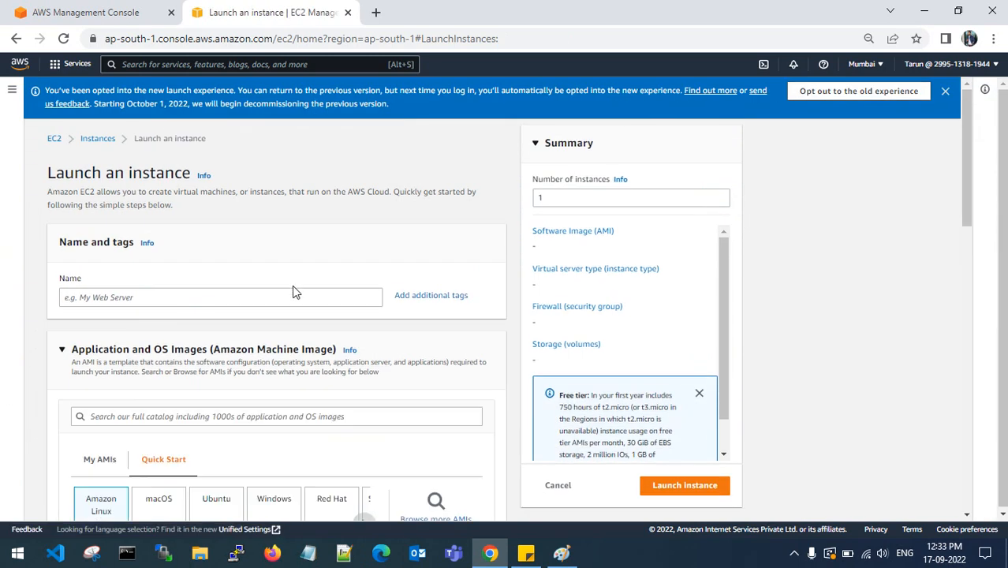
scroll(131, 235, "down", 1)
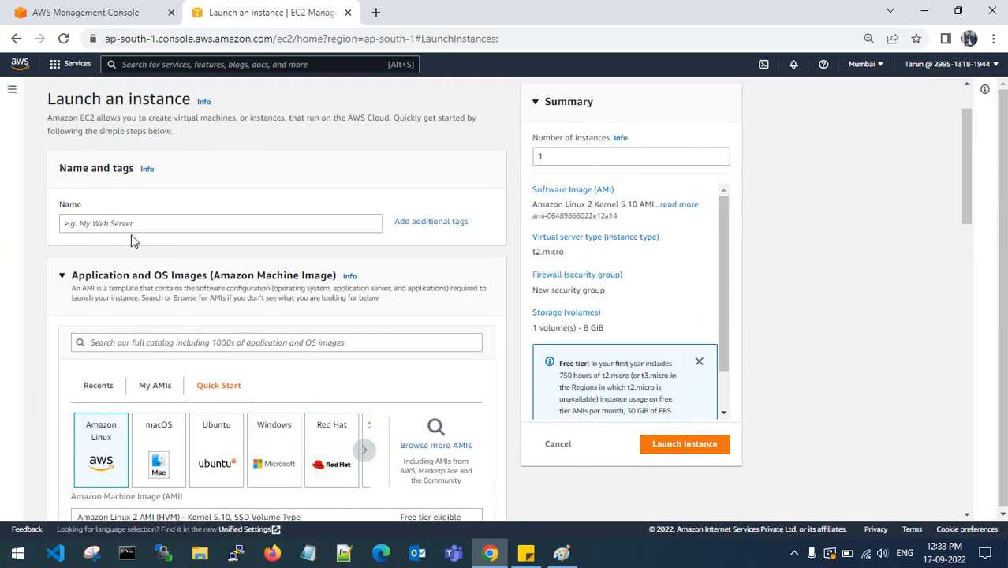
left_click(135, 224)
type("l")
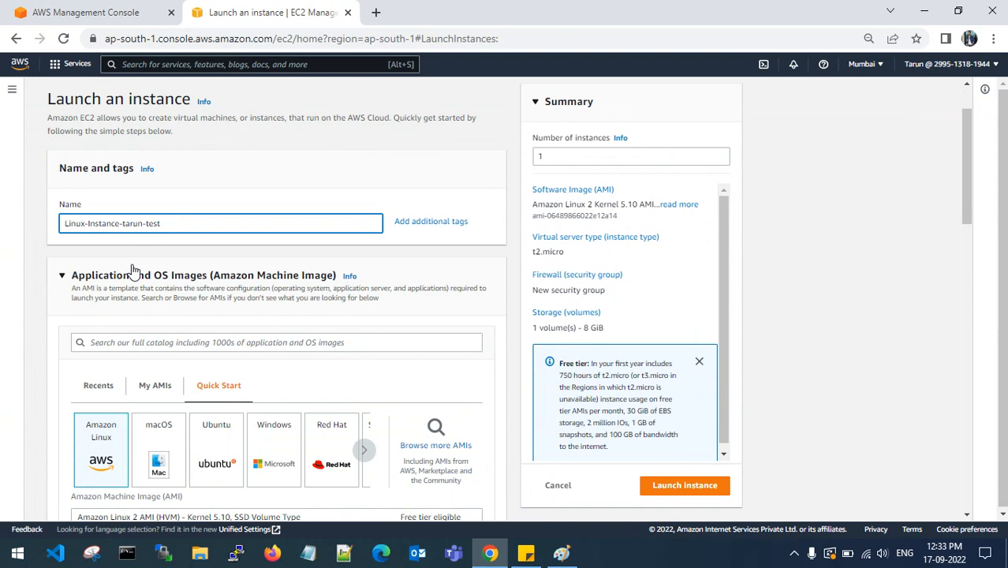
Review the Amazon Linux images and keep Amazon Linux 2 AMI (HVM) - Kernel 5.10, SSD Volume Type for the instance.
scroll(142, 261, "down", 1)
left_click(114, 383)
scroll(147, 348, "down", 2)
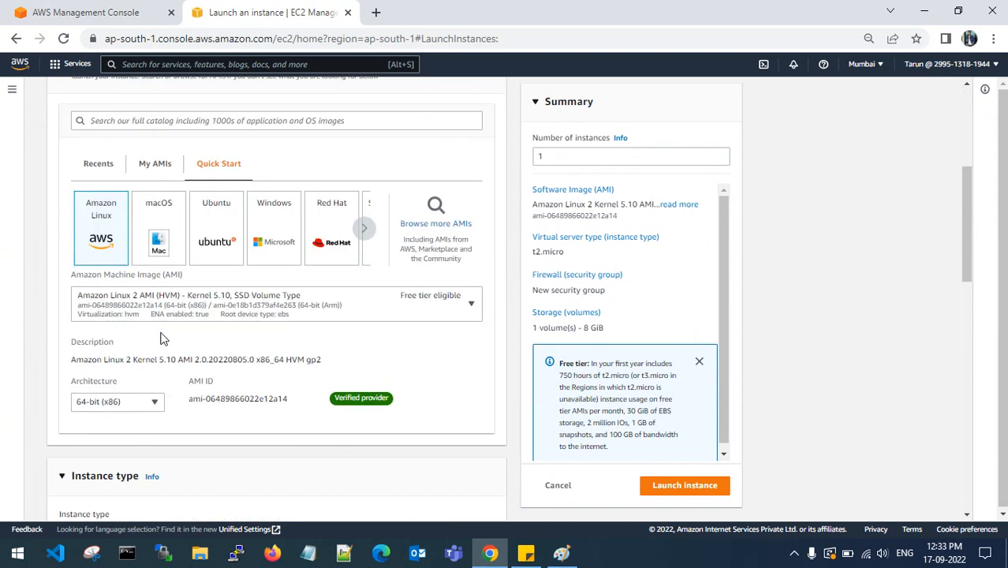
left_click(218, 306)
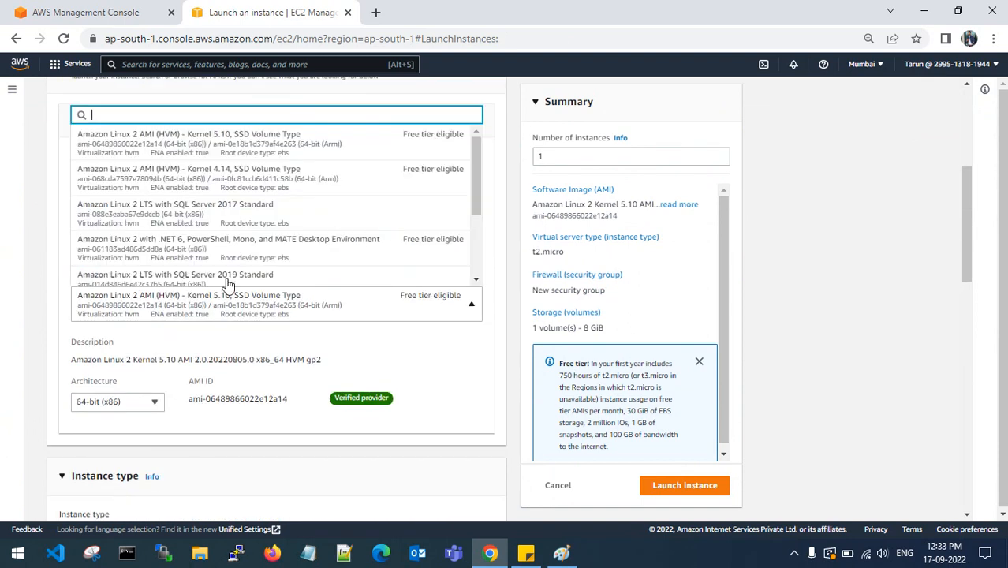
scroll(233, 181, "up", 1)
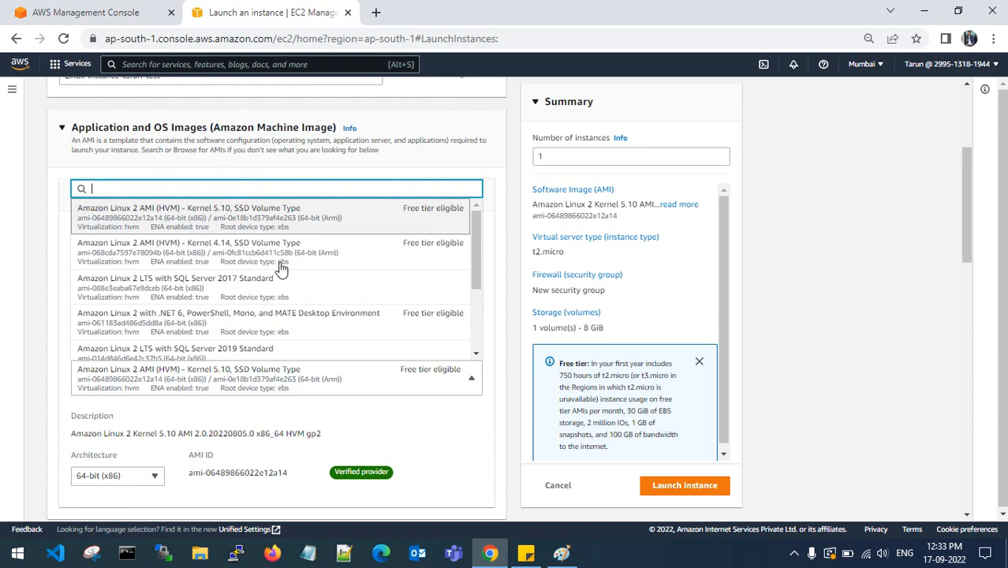
scroll(284, 268, "down", 2)
scroll(240, 280, "down", 2)
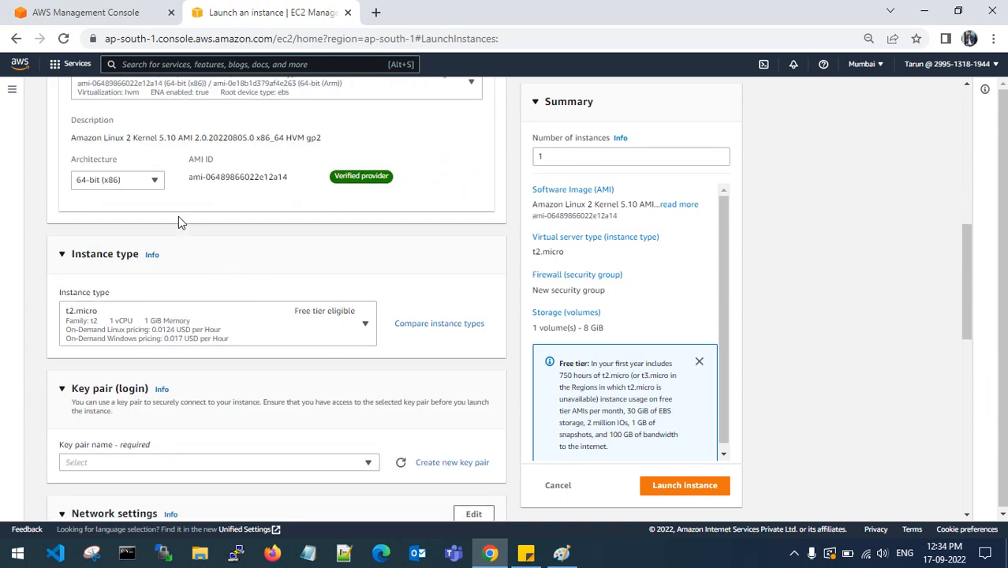
Select the existing RSA key pair named with the owner's first name as the instance's login key.
scroll(209, 217, "down", 2)
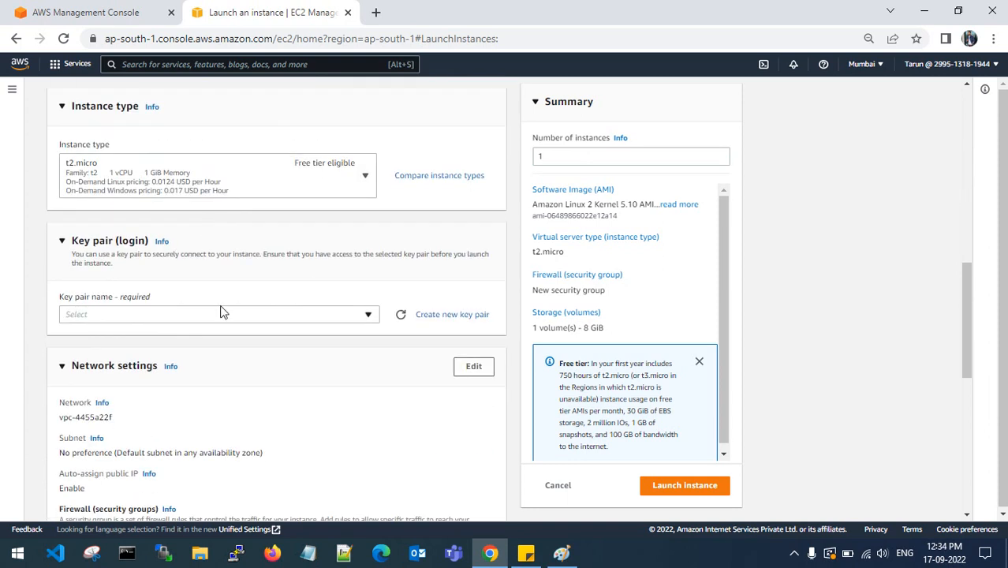
scroll(240, 280, "down", 1)
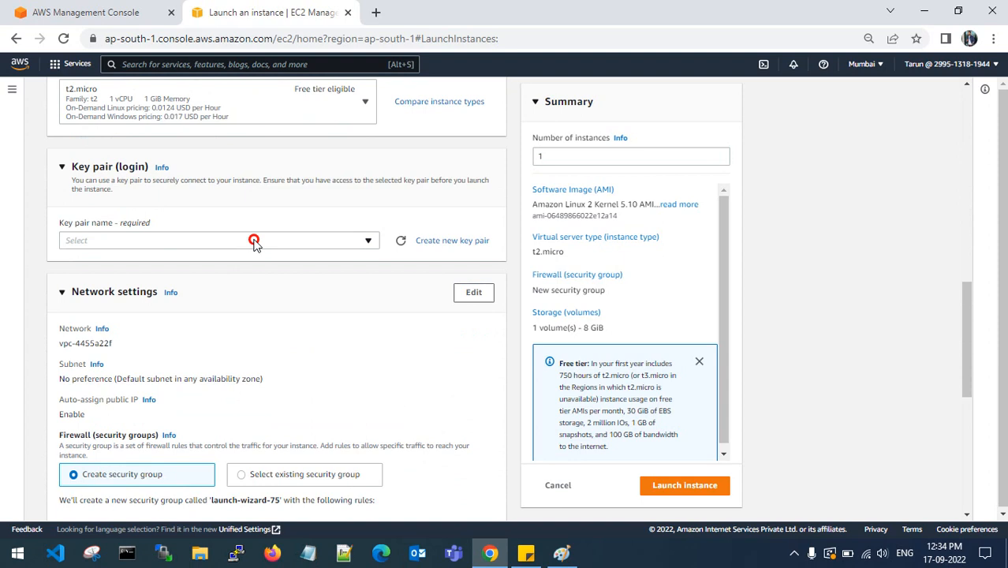
left_click(254, 241)
scroll(230, 393, "down", 8)
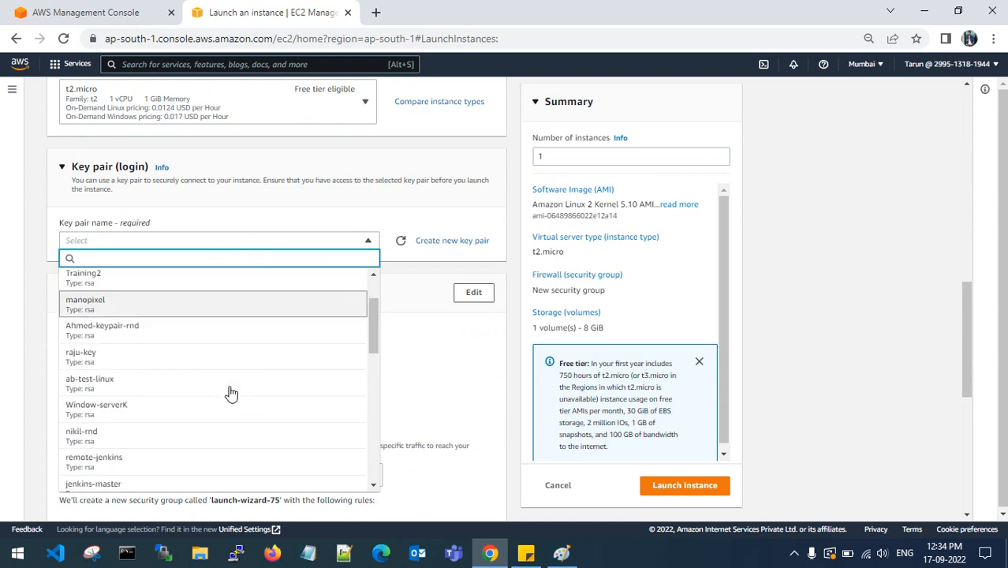
scroll(207, 442, "down", 10)
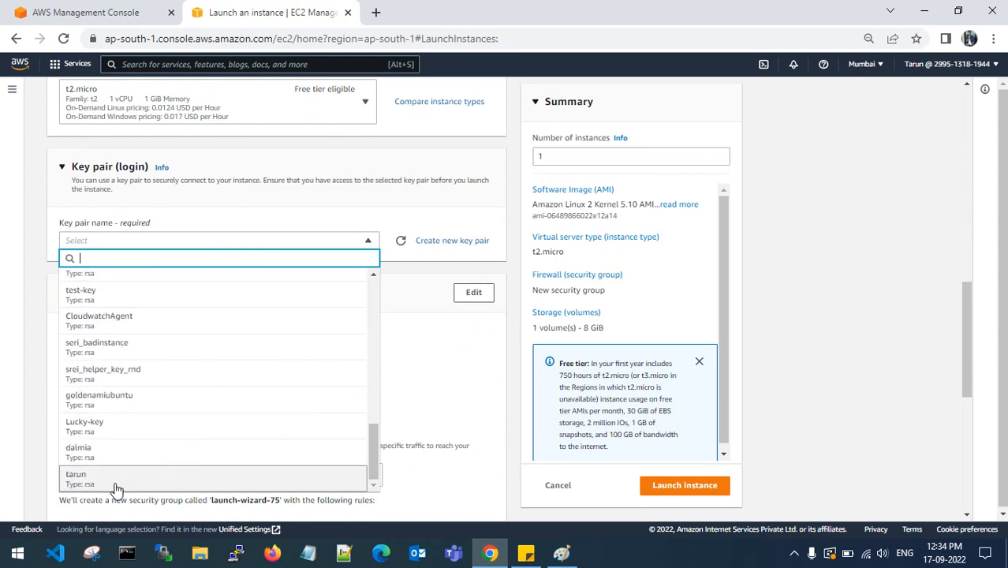
left_click(119, 482)
Edit the network settings to use the owner's test VPC with CIDR 10.80.0.0/16 and its public-subnet.
scroll(254, 320, "down", 1)
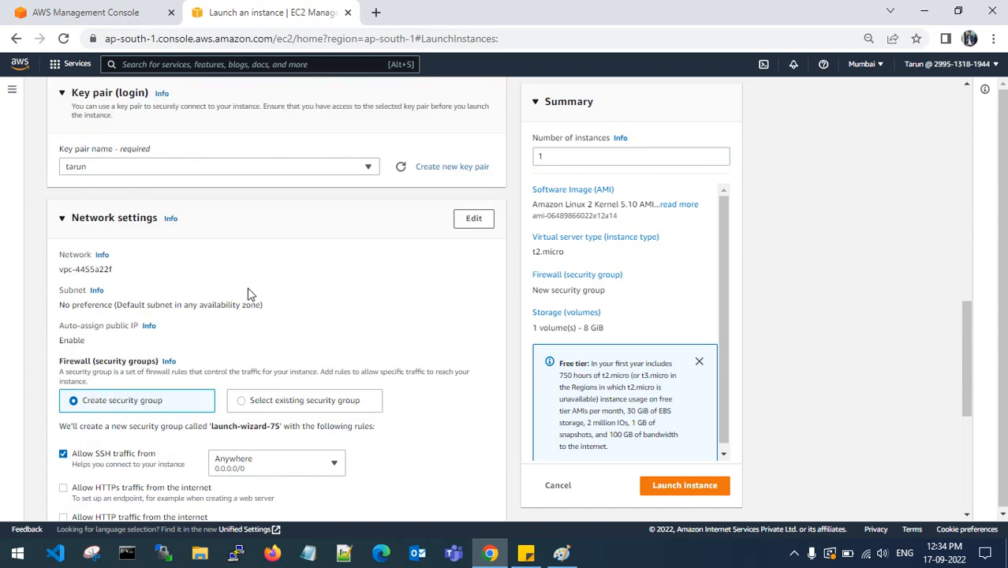
left_click(473, 218)
left_click(274, 281)
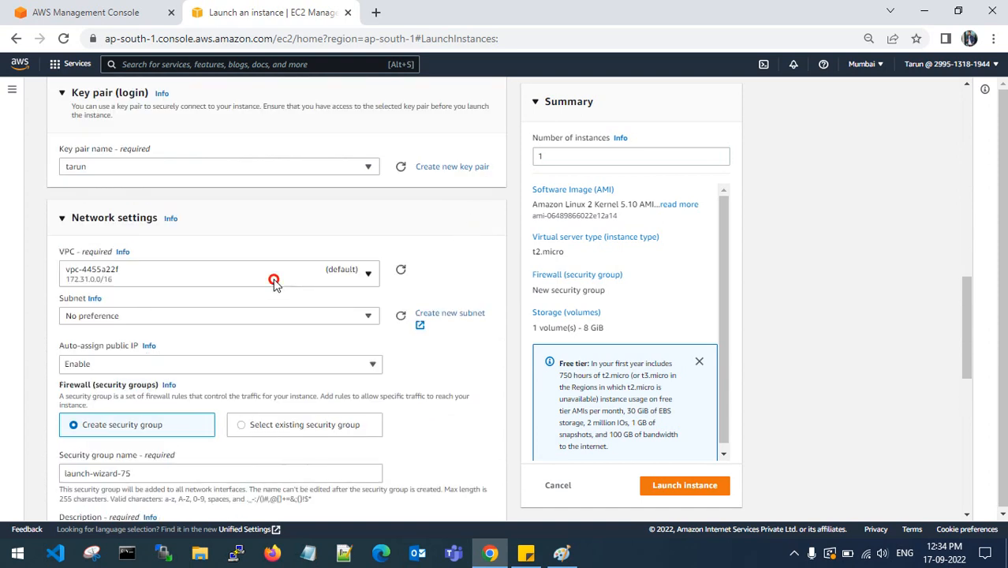
left_click(254, 369)
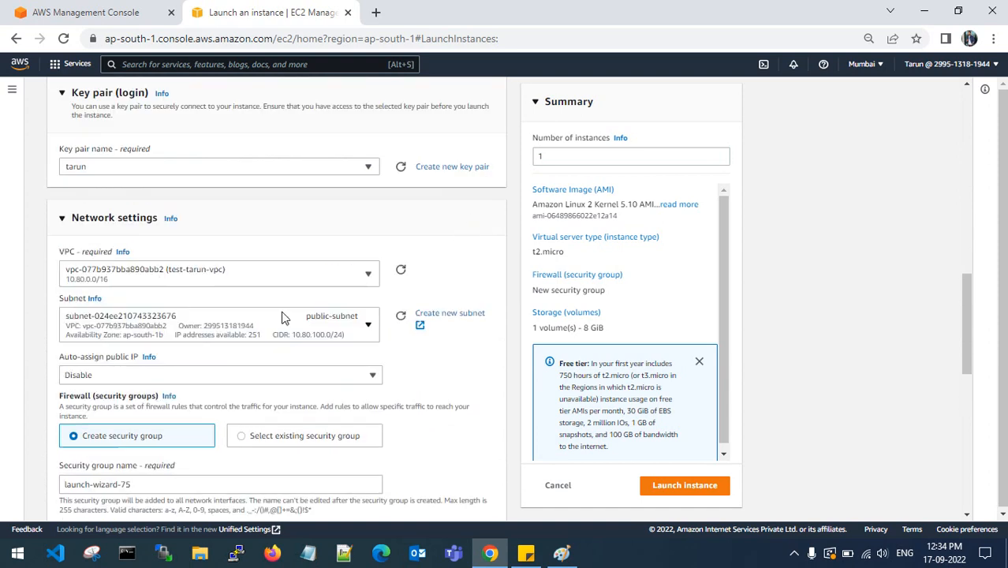
scroll(284, 316, "down", 1)
left_click(304, 257)
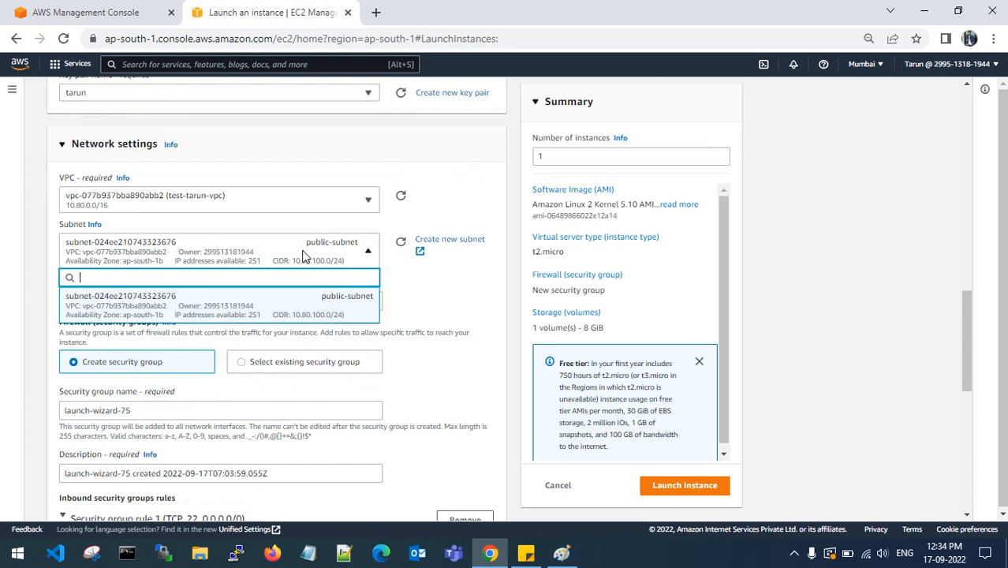
left_click(281, 306)
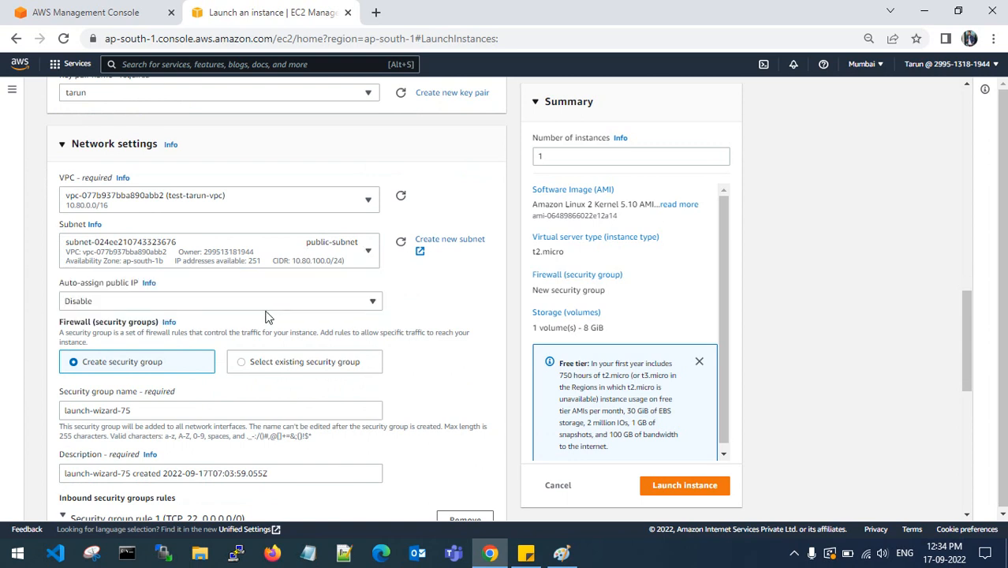
Enable auto-assignment of a public IP for the instance.
scroll(268, 315, "down", 1)
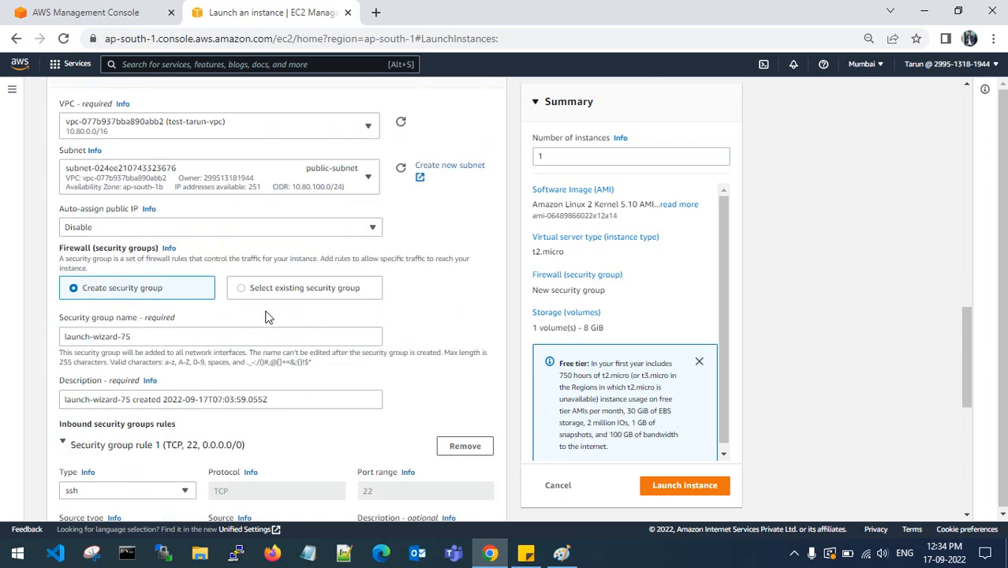
left_click(224, 229)
left_click(212, 253)
Set both the new security group's name and its description to "To get access from outside".
scroll(221, 286, "down", 1)
left_click_drag(131, 262, 67, 263)
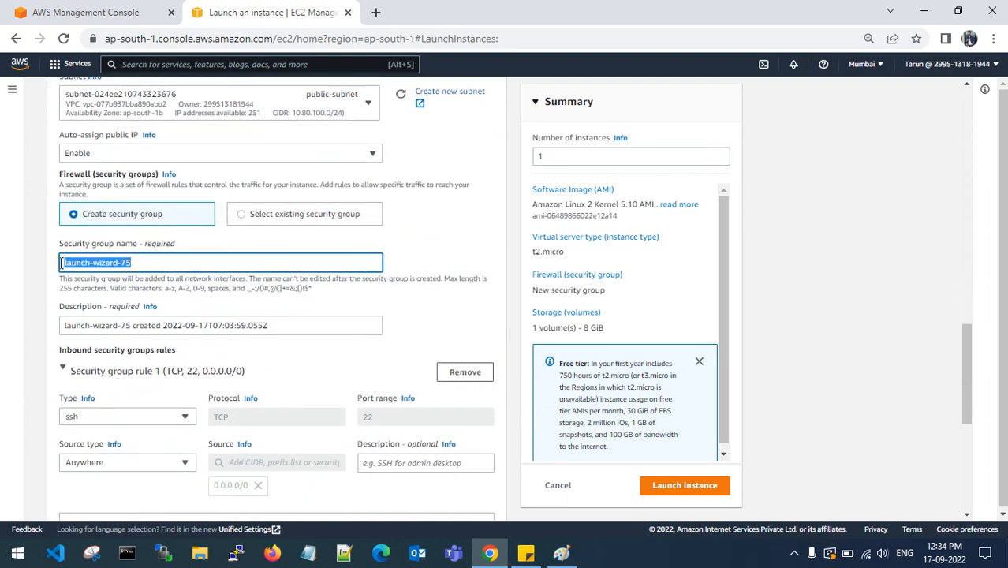
key("BackSpace")
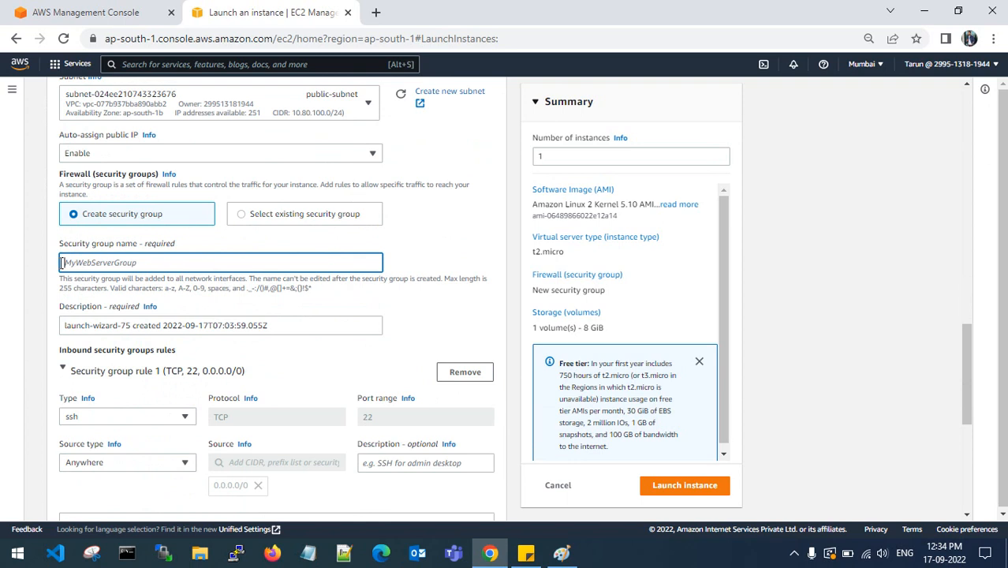
type("To get access from outside")
left_click_drag(181, 263, 61, 261)
key("ctrl+c")
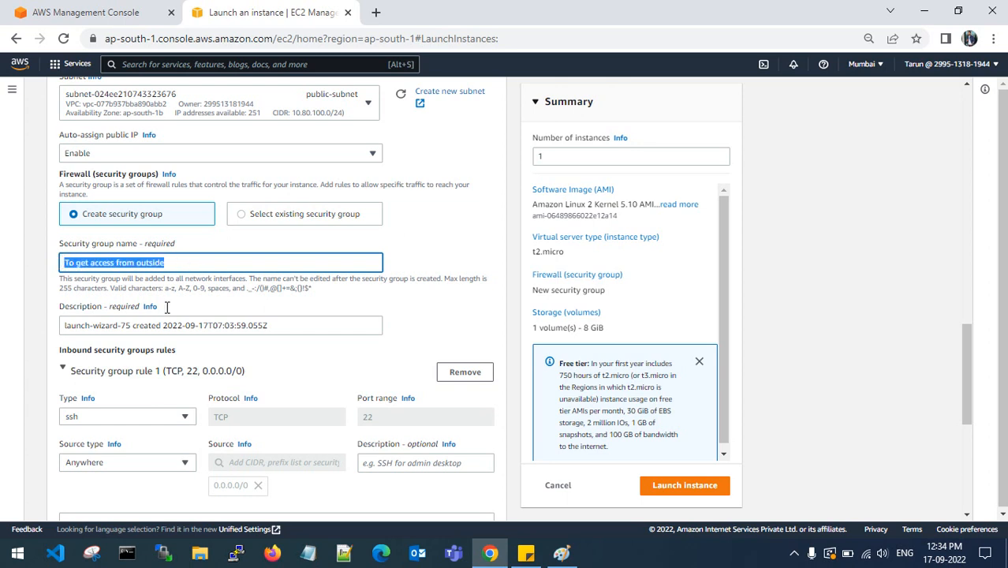
left_click(202, 324)
key("ctrl+a")
key("ctrl+v")
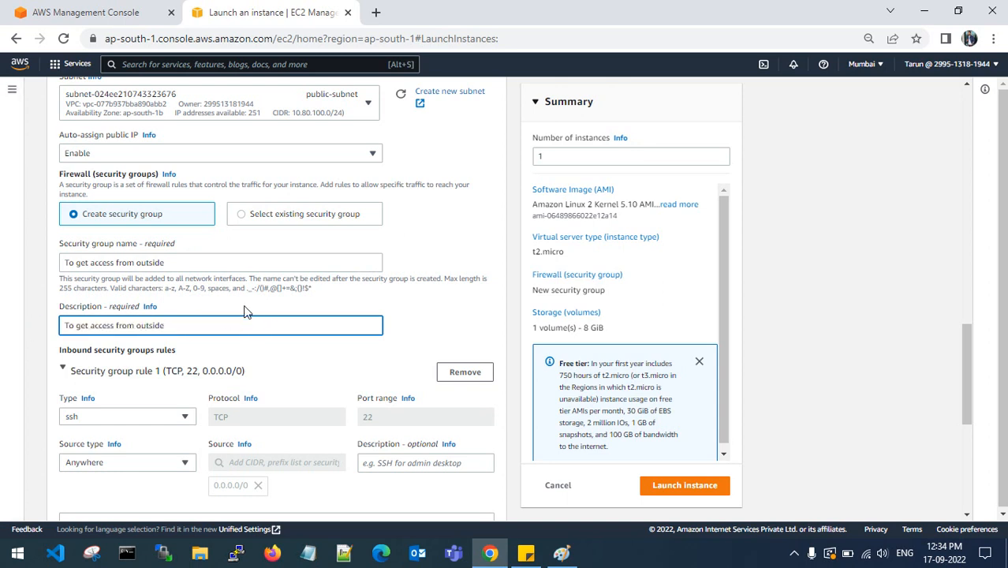
Describe the inbound ssh rule of the security group as "open to world".
scroll(250, 300, "down", 3)
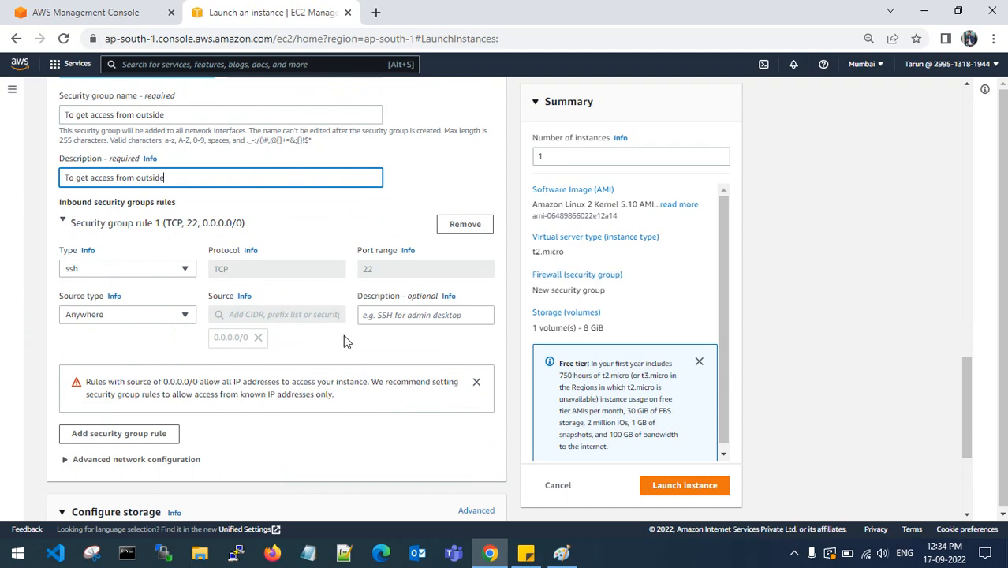
left_click(393, 317)
type("open to world")
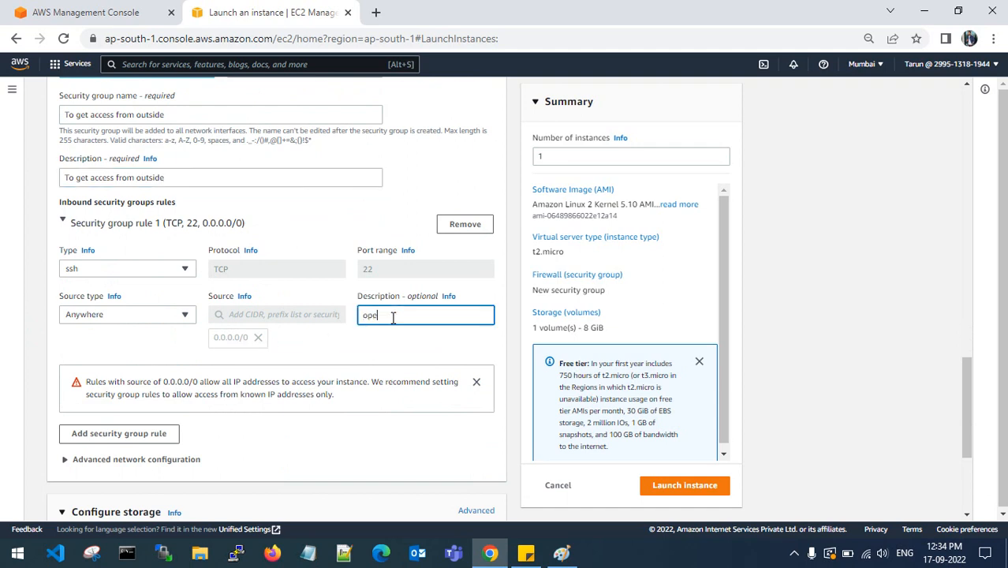
left_click(350, 344)
Expand the advanced network configuration, examine the network interface options and collapse it again.
scroll(347, 339, "down", 2)
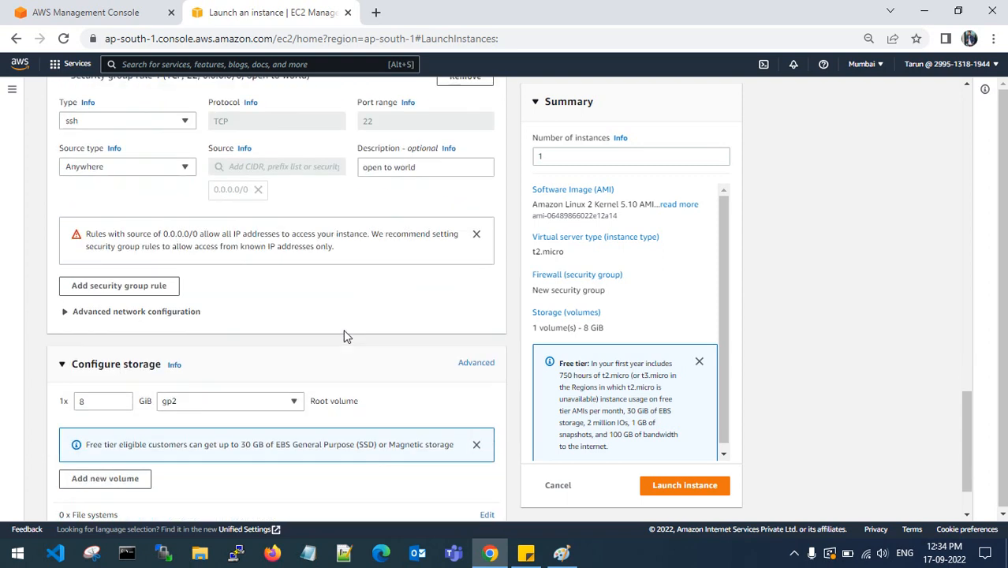
left_click(66, 313)
double_click(66, 316)
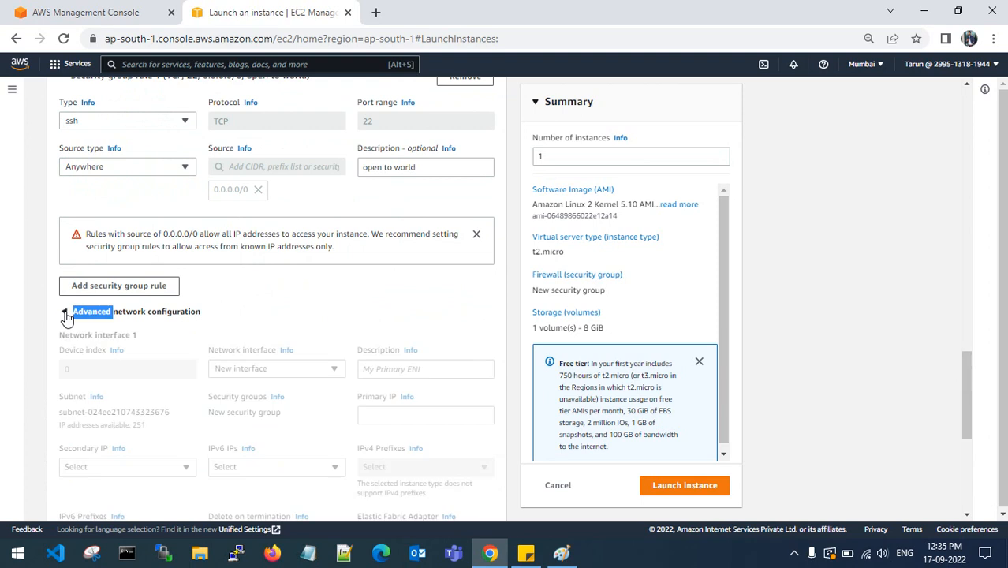
left_click(229, 291)
scroll(268, 314, "down", 2)
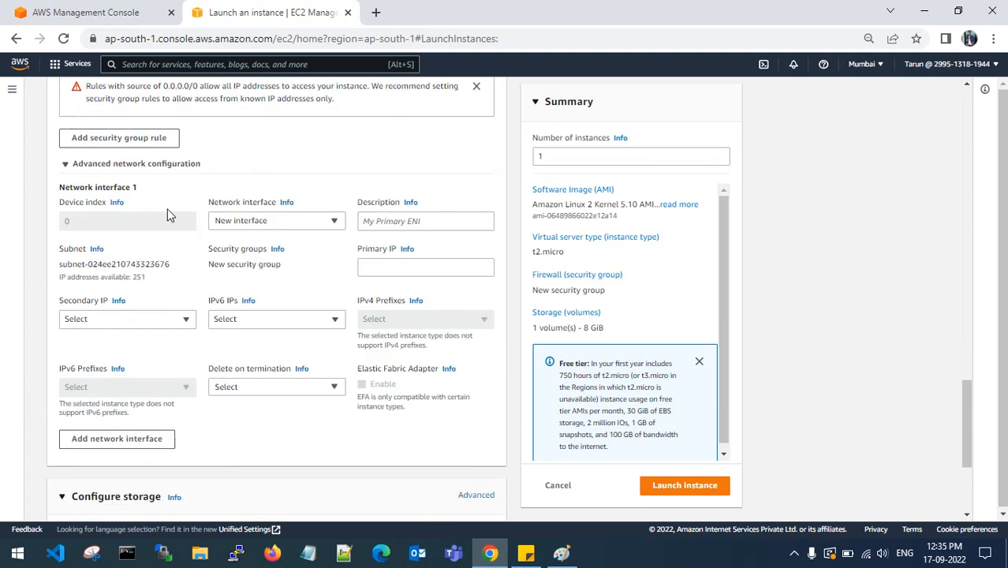
left_click(65, 166)
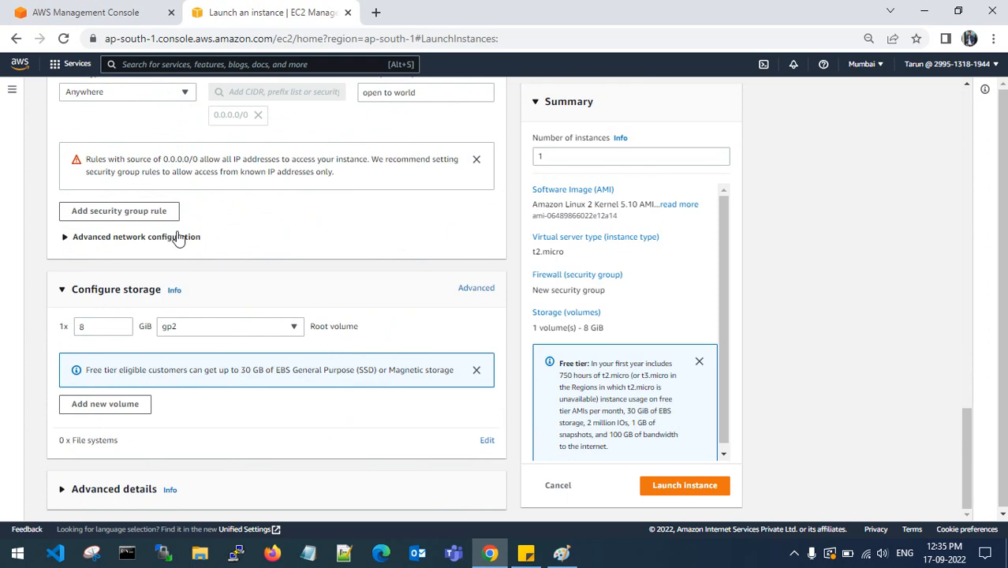
Change the root volume type to General purpose SSD (gp3).
left_click(207, 331)
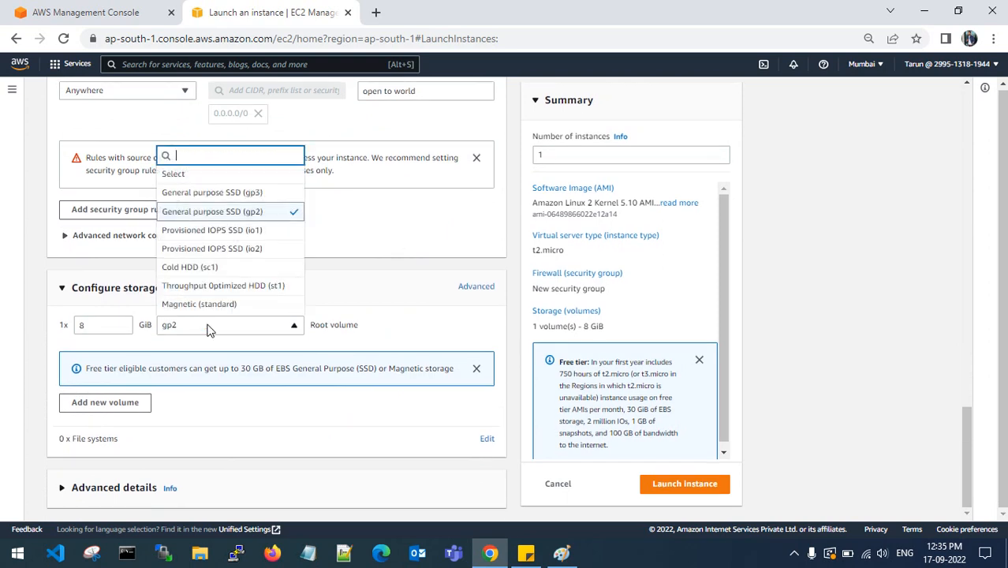
left_click(249, 194)
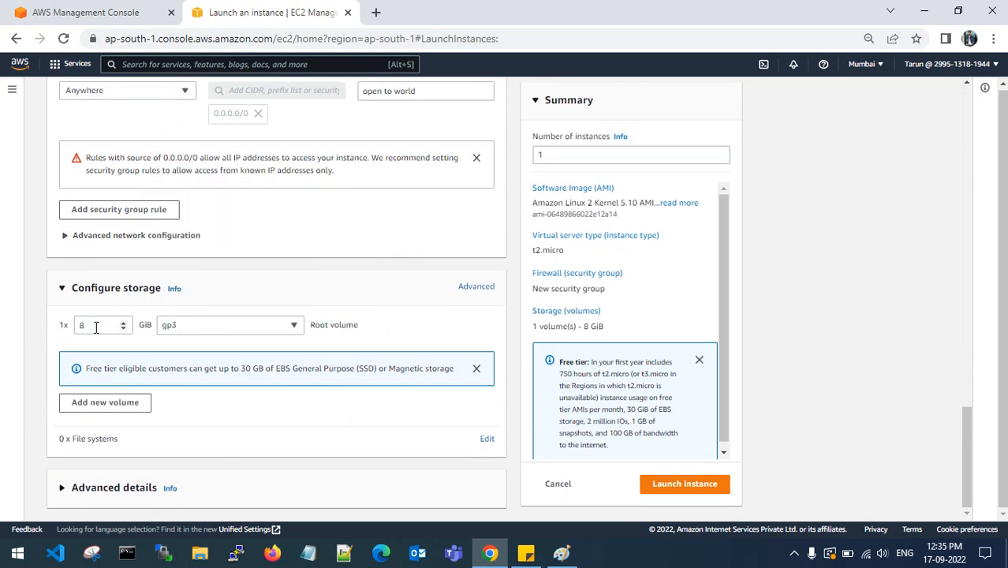
Expand the advanced details and assign EC2-SSM-Role as the IAM instance profile.
left_click(62, 488)
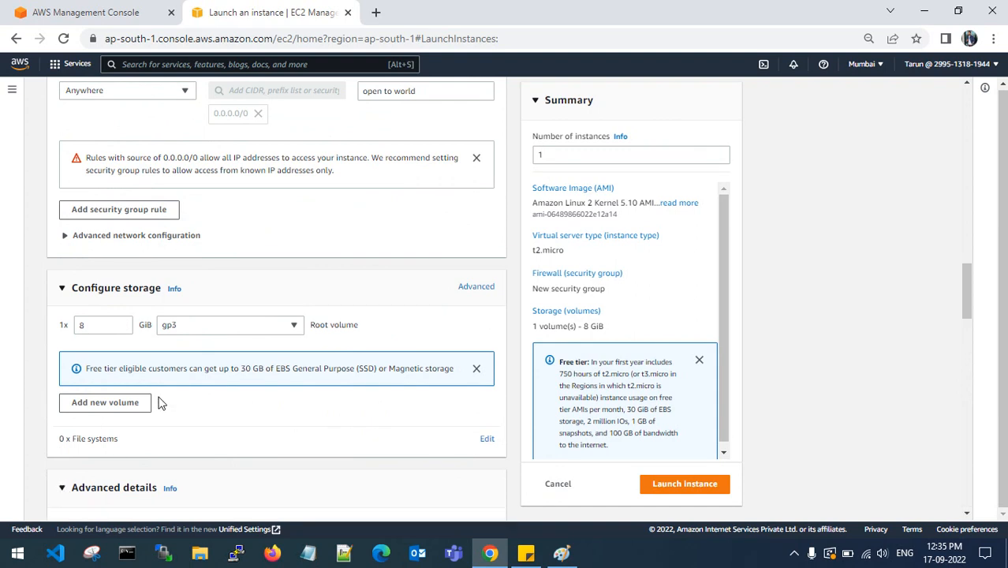
scroll(200, 387, "down", 5)
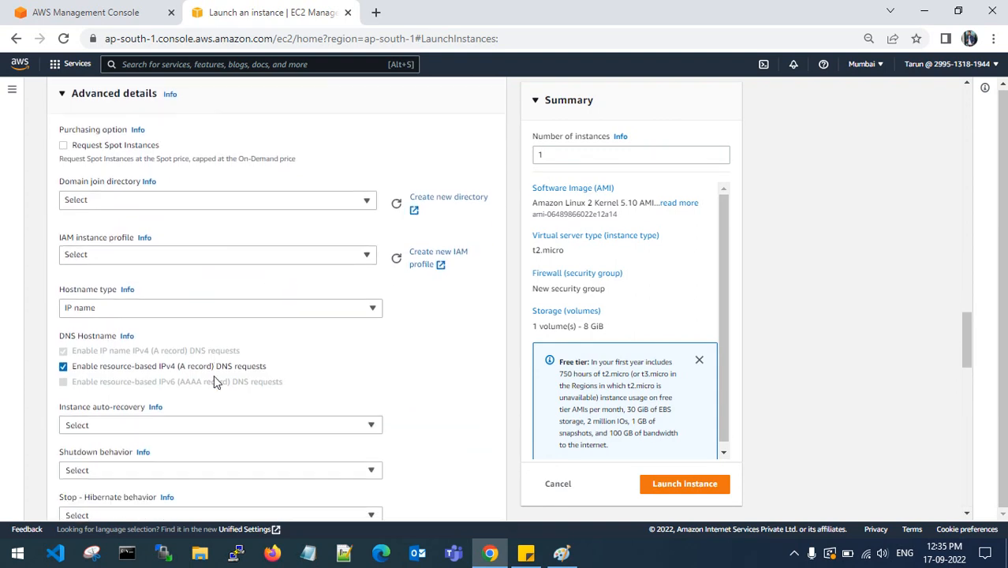
scroll(215, 382, "down", 2)
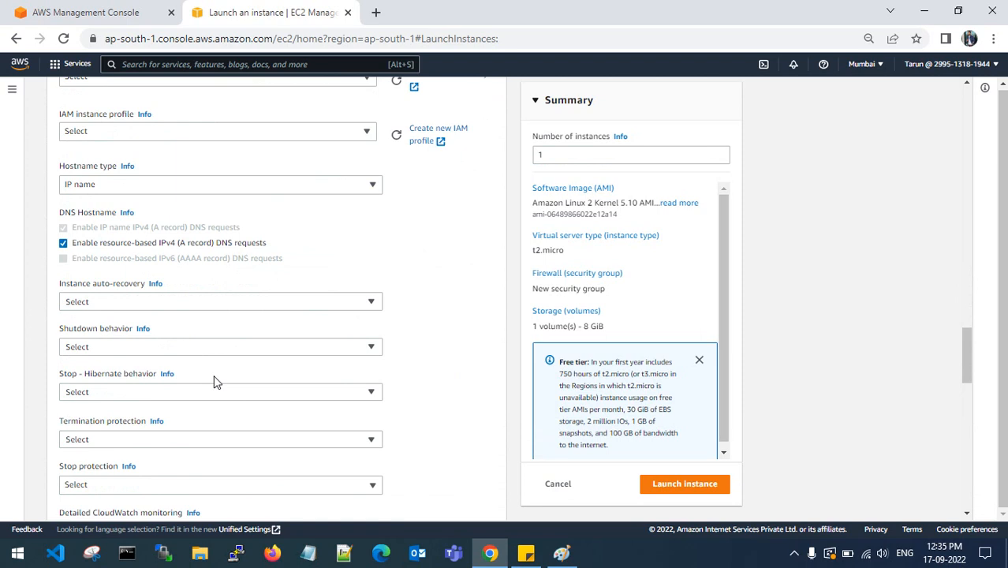
left_click(253, 132)
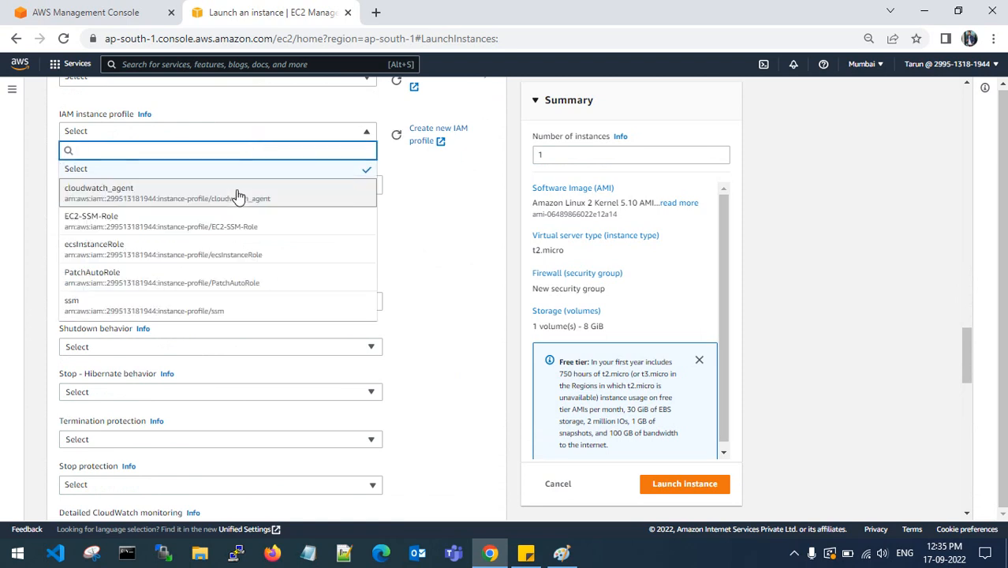
left_click(213, 228)
scroll(230, 267, "down", 1)
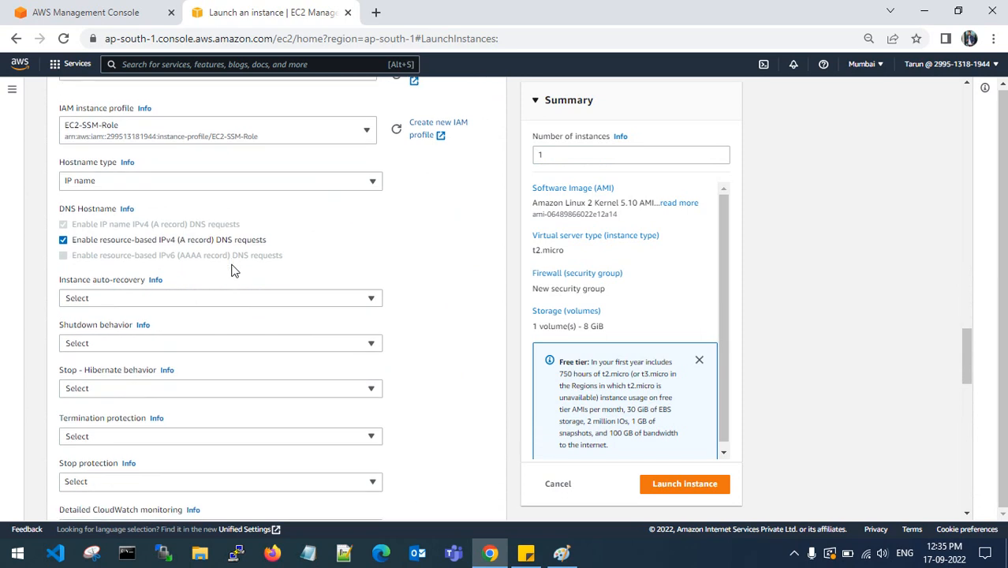
scroll(231, 269, "up", 1)
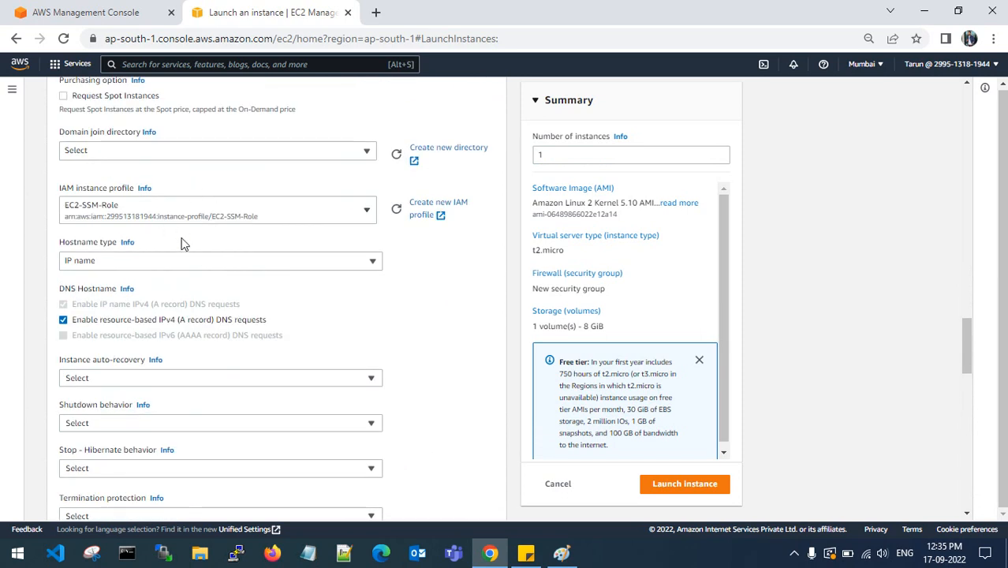
Enable termination protection for the instance in the advanced details.
scroll(183, 246, "down", 3)
scroll(183, 246, "down", 1)
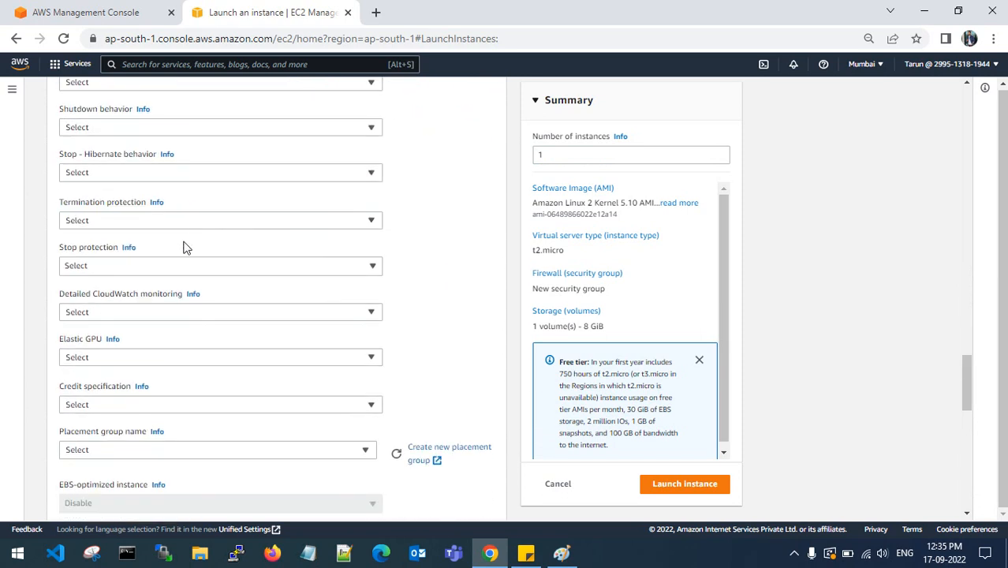
left_click(198, 221)
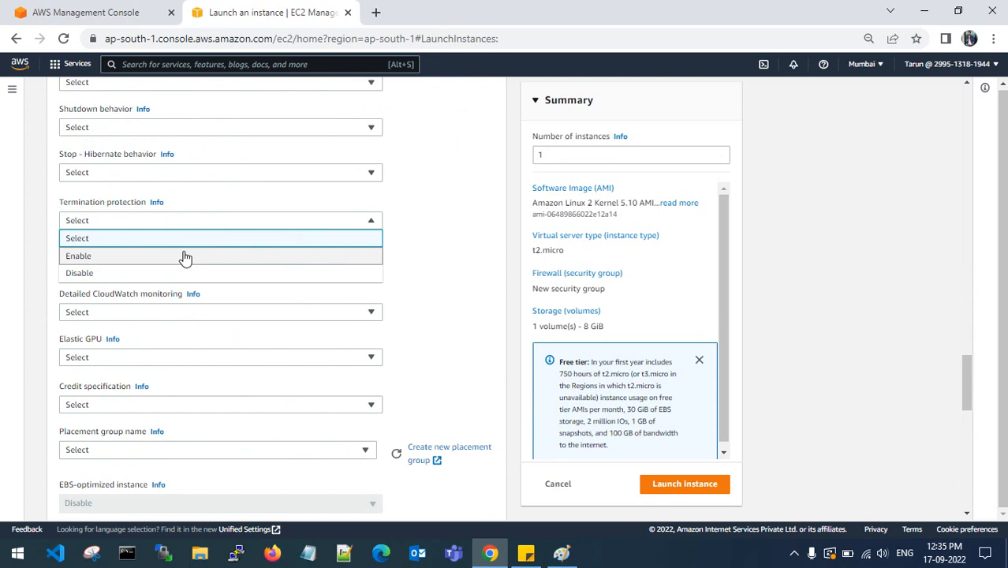
left_click(188, 255)
Look through the remaining advanced details down to User data, and review the launch configuration from the beginning.
scroll(193, 255, "down", 3)
scroll(197, 255, "down", 5)
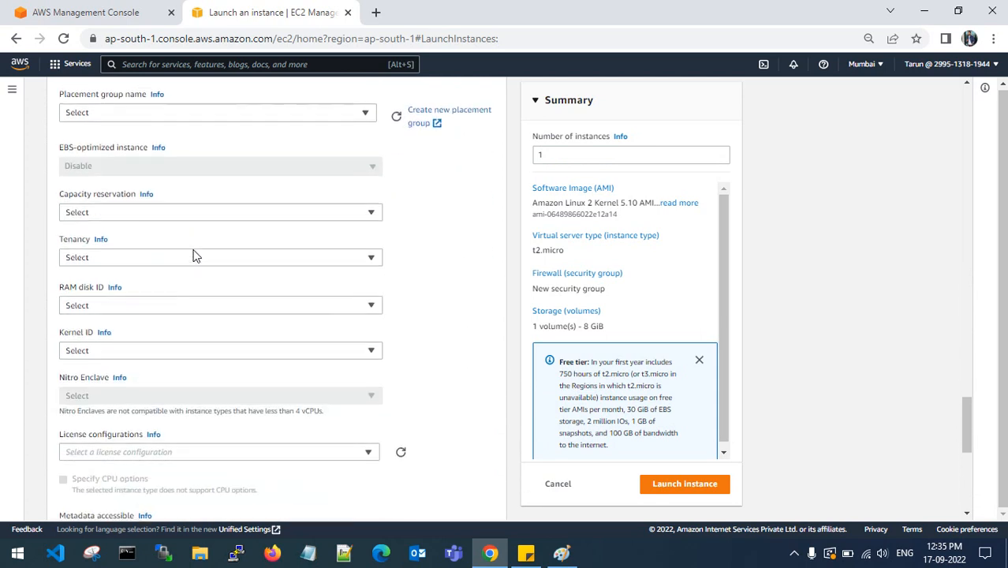
scroll(209, 280, "down", 3)
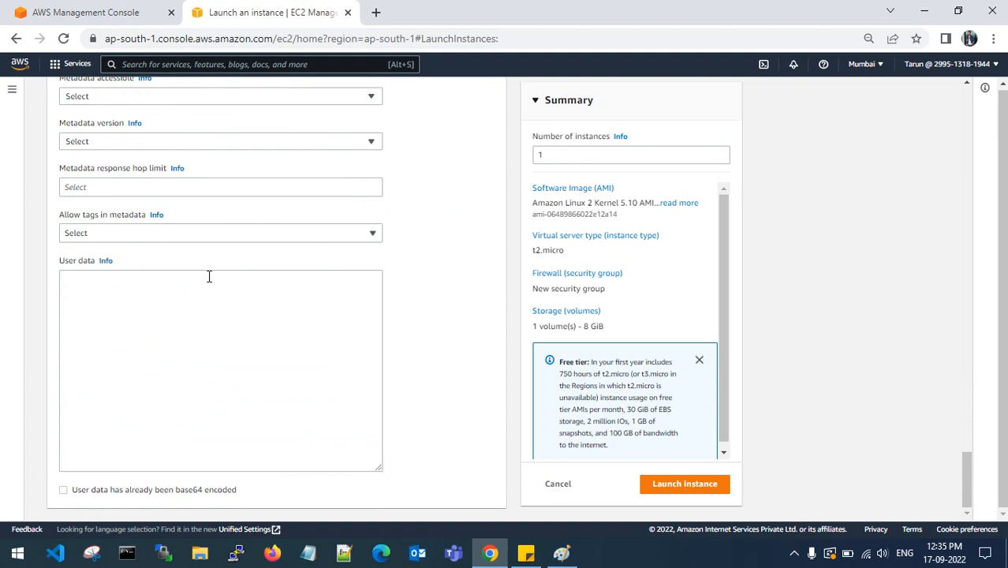
scroll(375, 272, "up", 18)
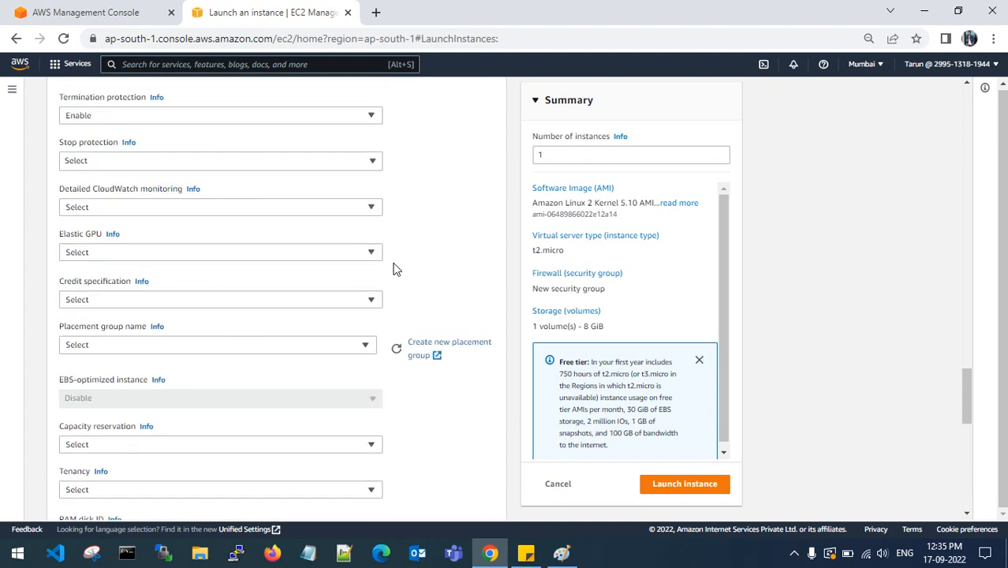
scroll(394, 272, "up", 20)
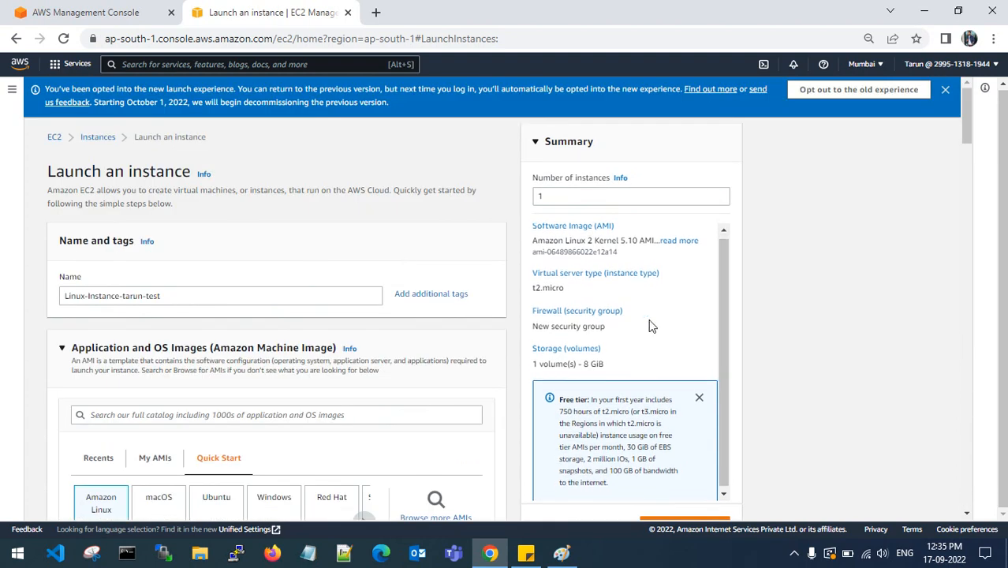
scroll(766, 342, "down", 7)
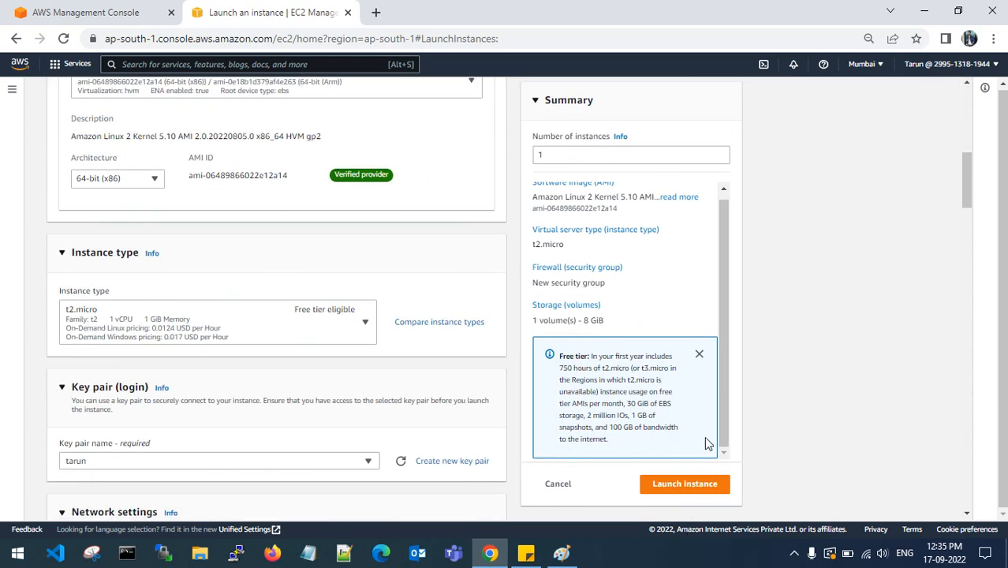
Launch the configured instance and open its entry in the EC2 instances list.
left_click(685, 484)
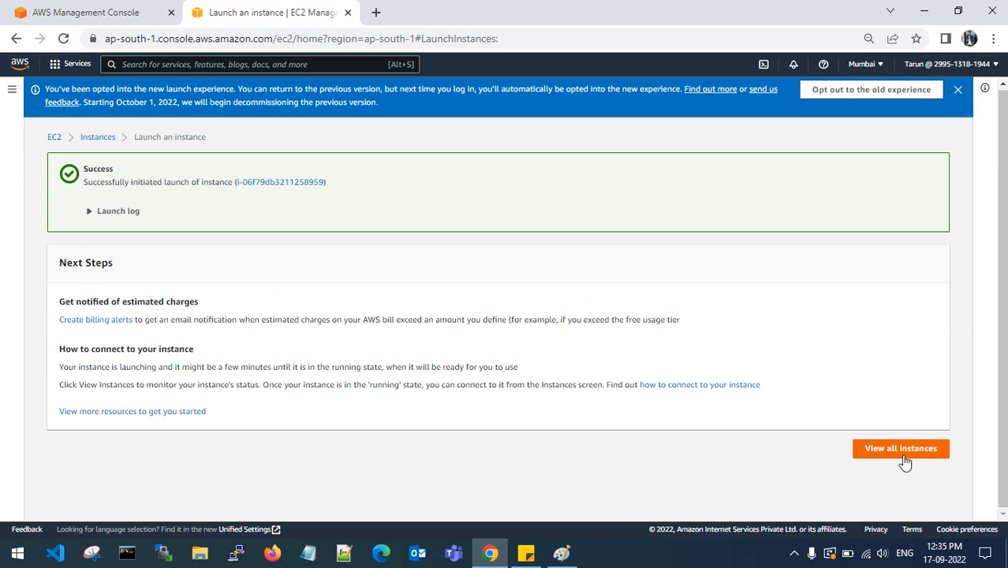
left_click(300, 184)
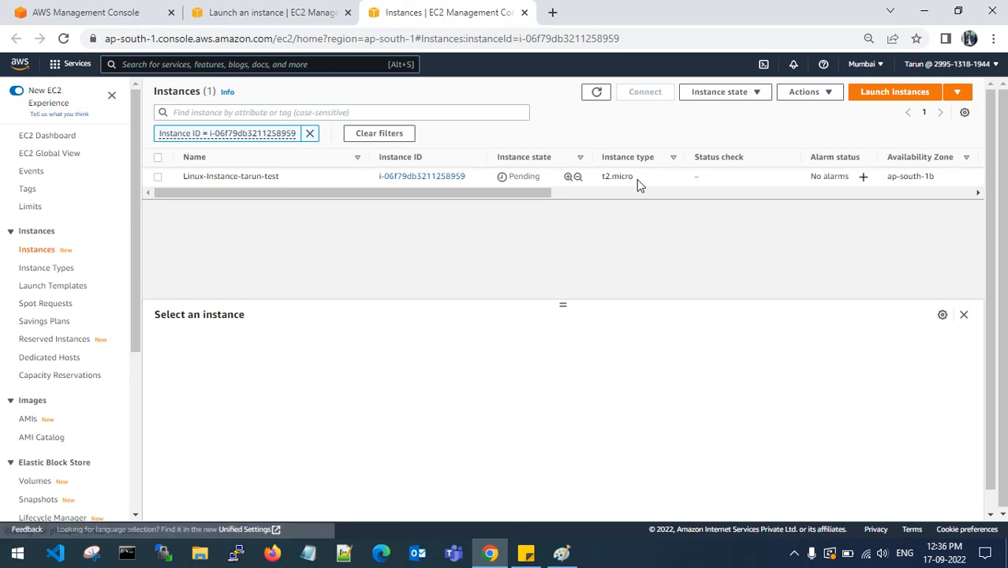
left_click(158, 177)
left_click(822, 92)
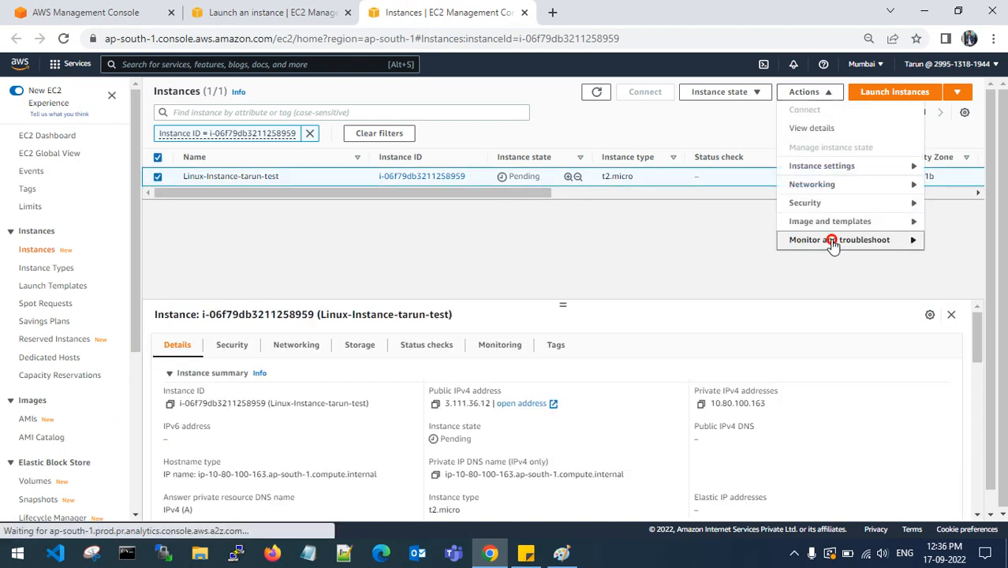
mouse_move(808, 246)
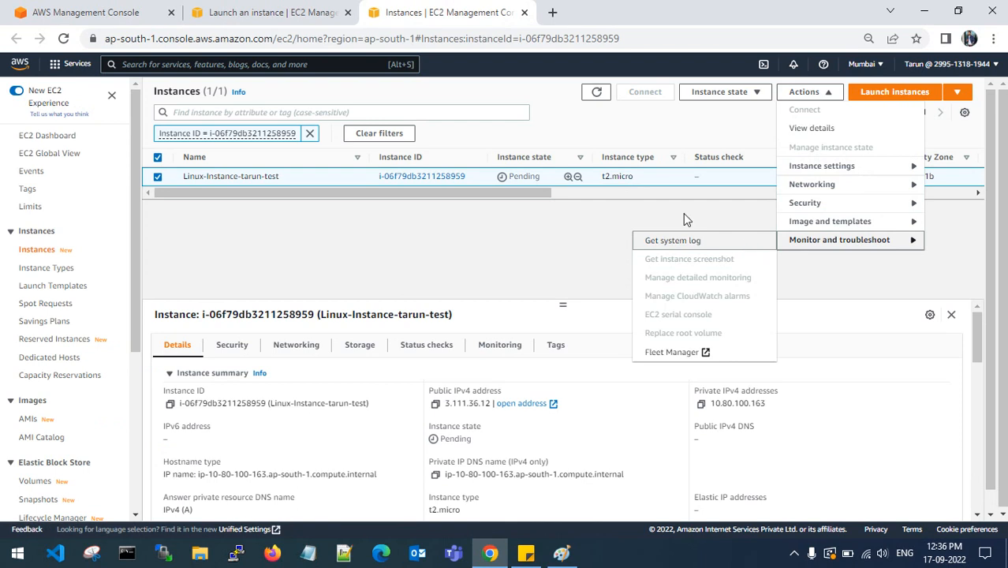
left_click(646, 197)
left_click(597, 92)
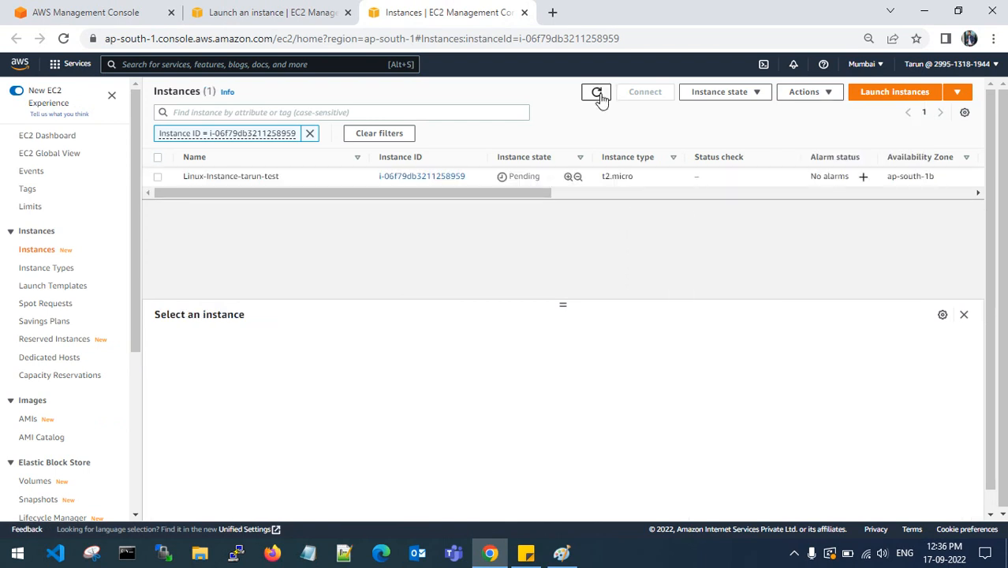
Get the new Linux instance's system log, refresh and examine it, and return to the instances list.
left_click(264, 187)
left_click(810, 92)
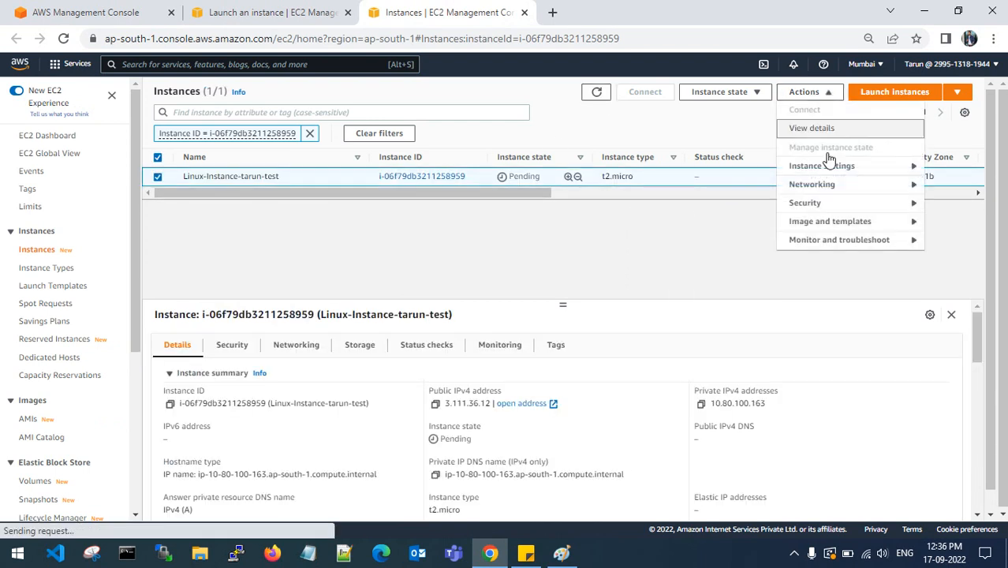
mouse_move(787, 245)
left_click(741, 239)
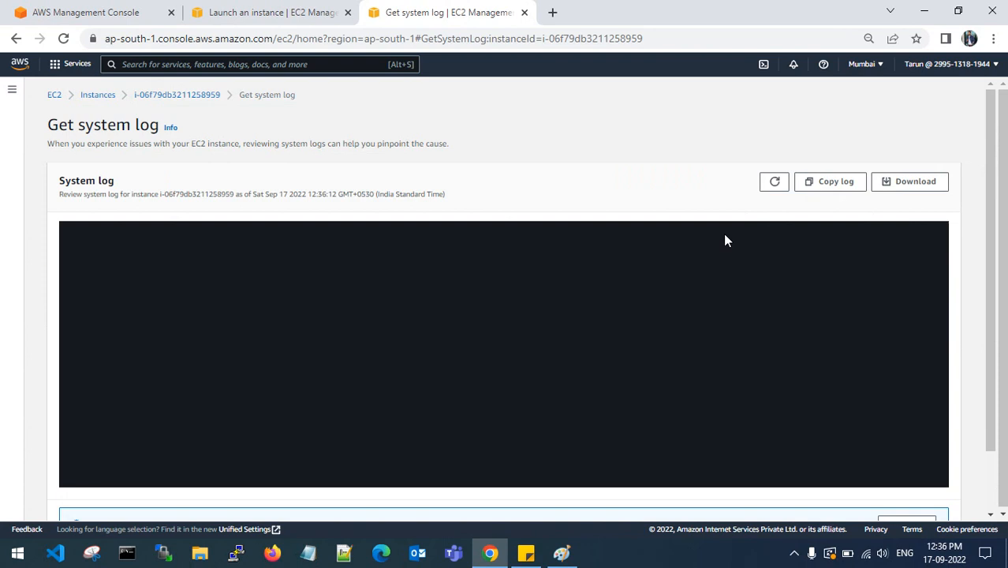
scroll(734, 205, "down", 1)
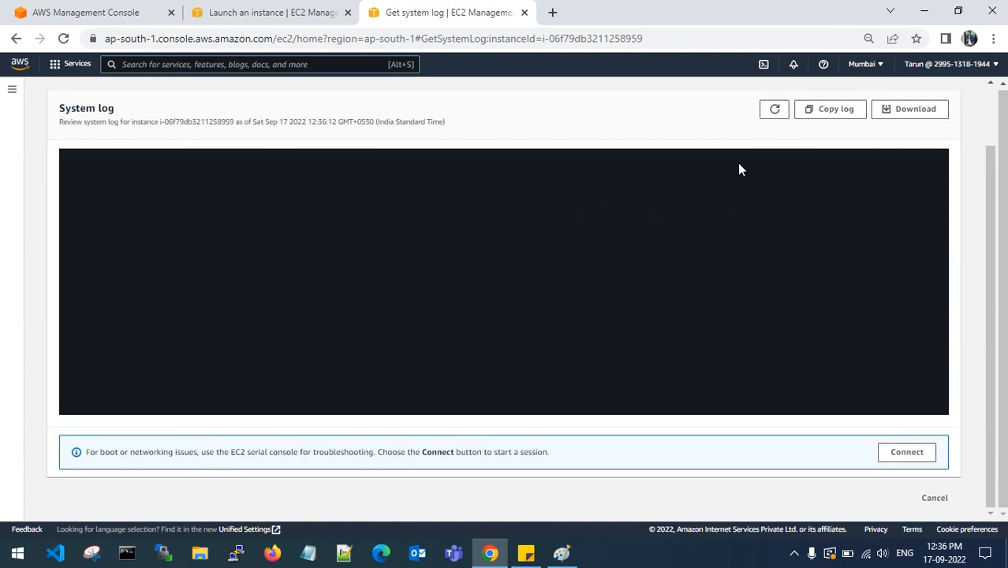
scroll(739, 169, "up", 1)
left_click(775, 186)
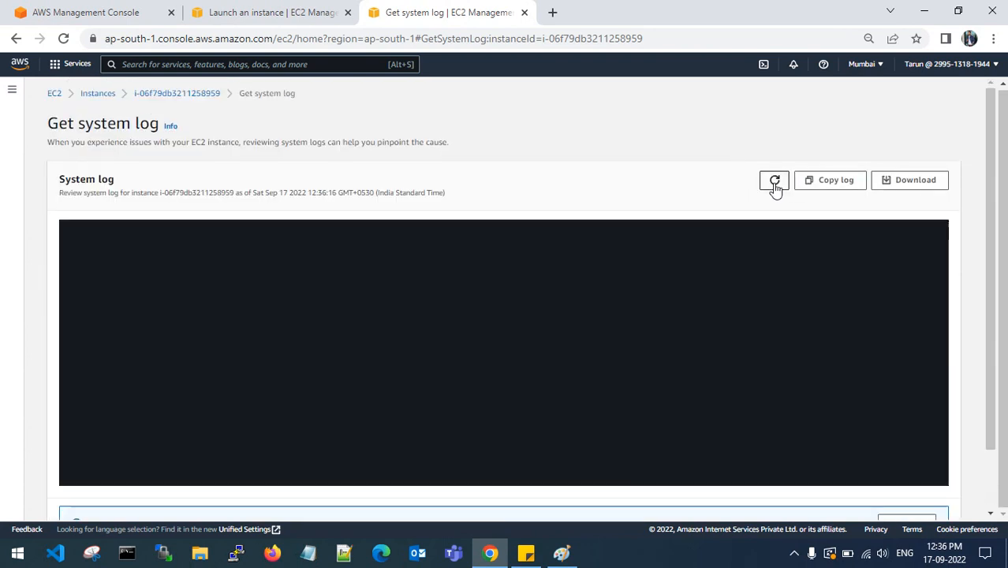
left_click(775, 188)
scroll(825, 358, "down", 1)
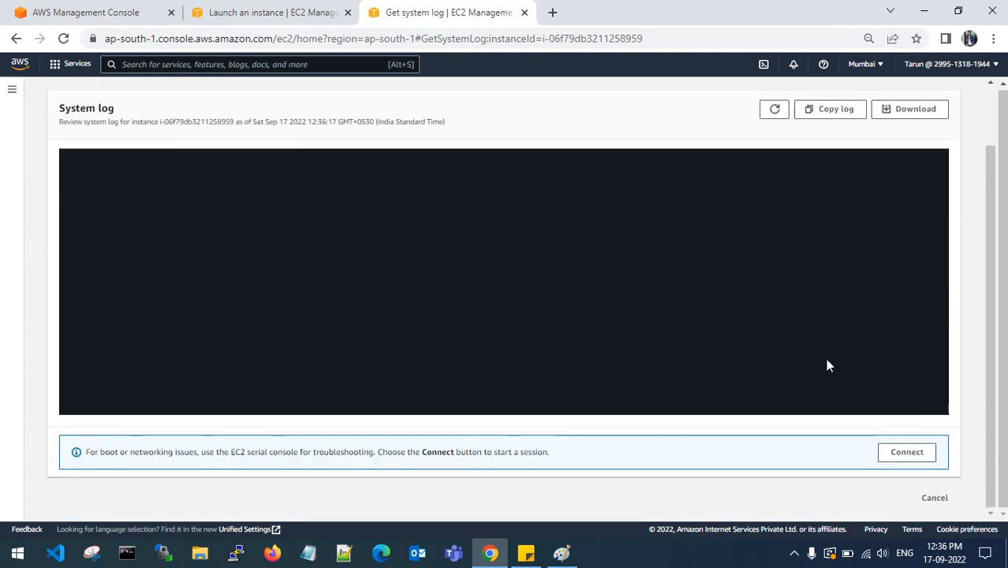
left_click(933, 497)
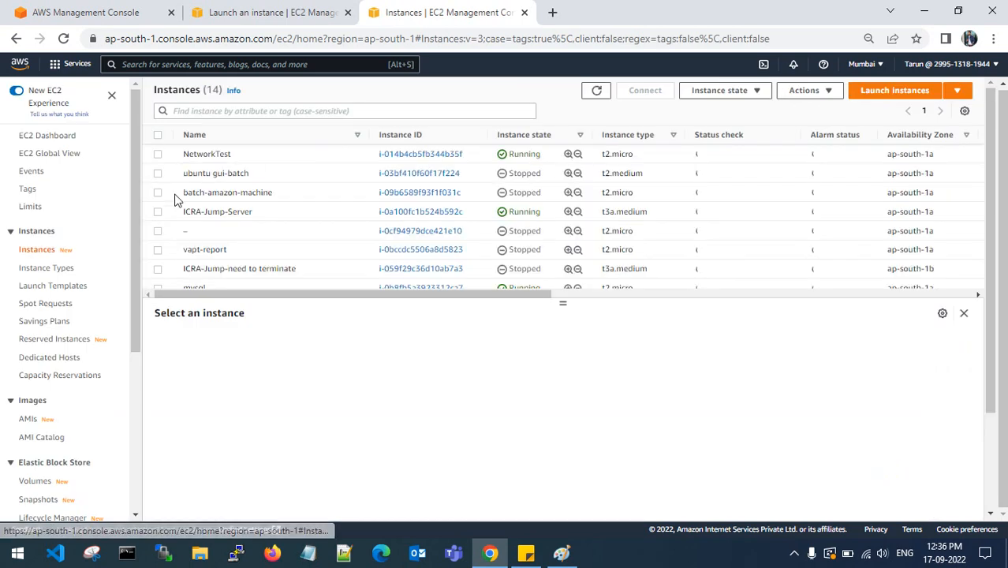
Find the new Linux instance in the full instances list and refresh the list.
scroll(175, 201, "down", 3)
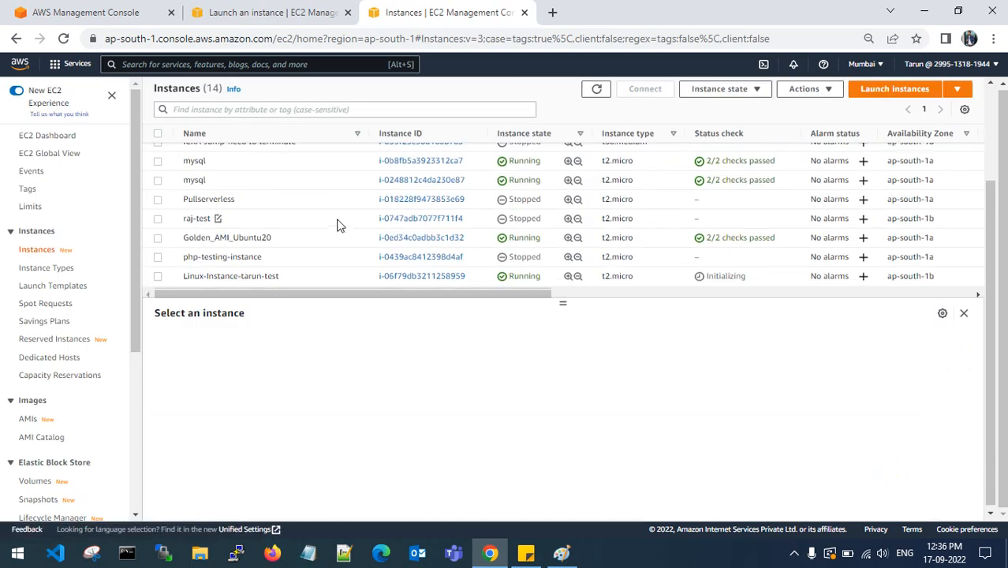
scroll(337, 225, "up", 3)
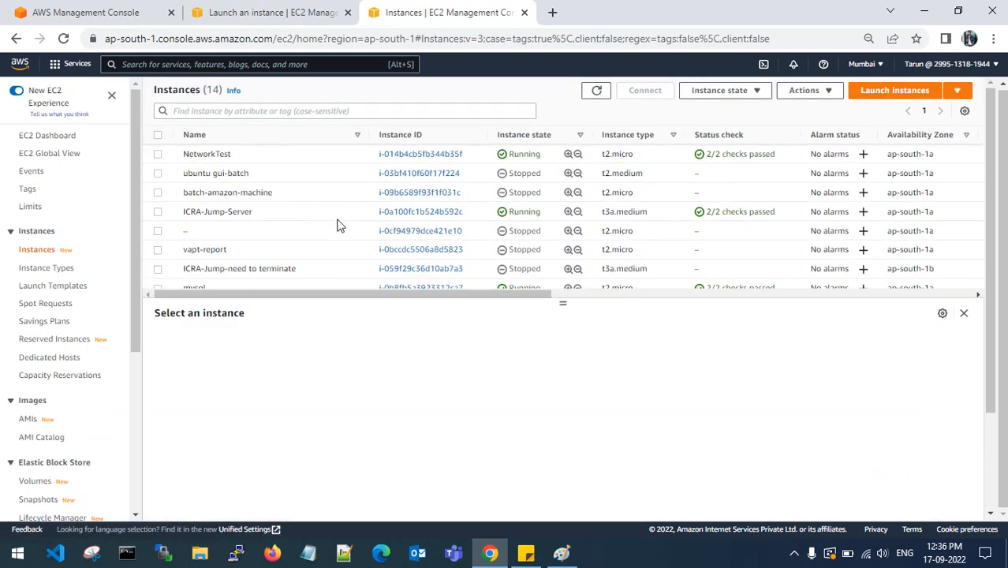
scroll(308, 230, "down", 3)
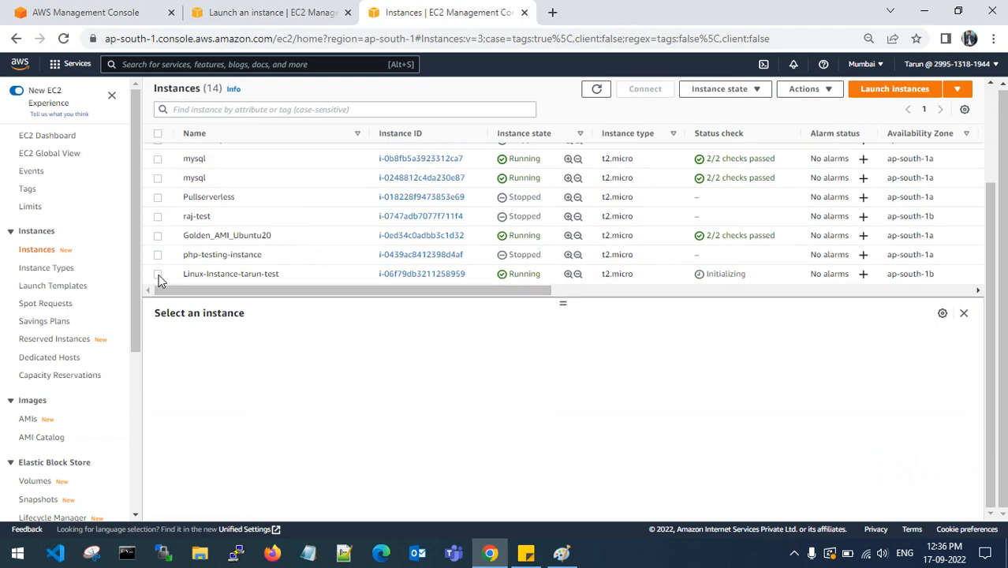
left_click(595, 89)
scroll(384, 237, "down", 3)
left_click_drag(464, 275, 382, 274)
key("ctrl+c")
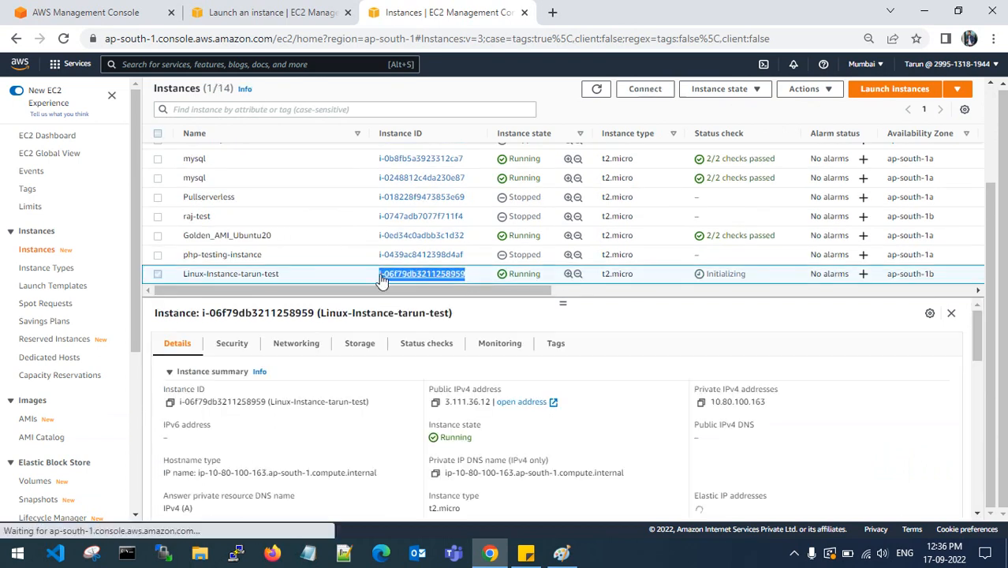
left_click(253, 110)
key("ctrl+v")
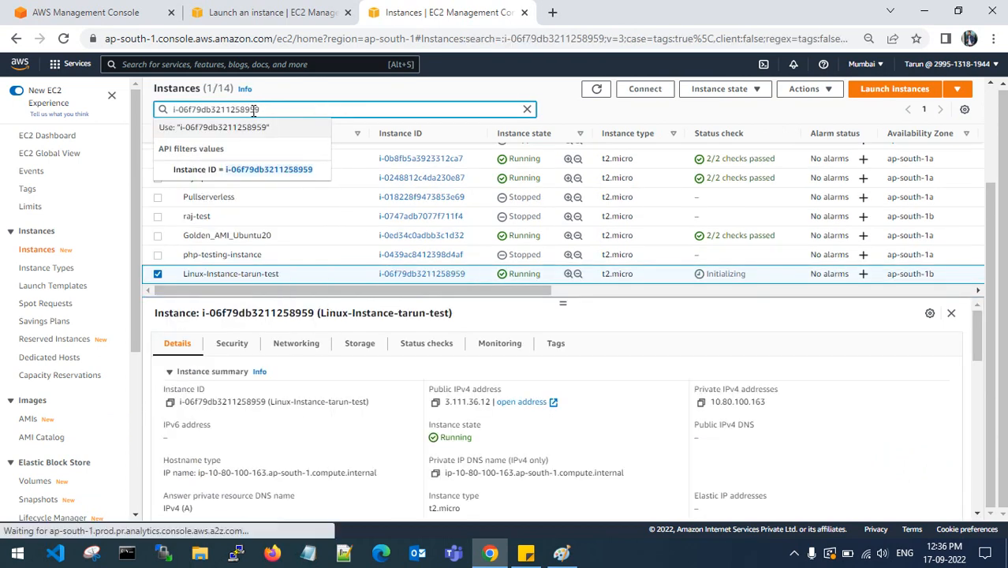
key("Return")
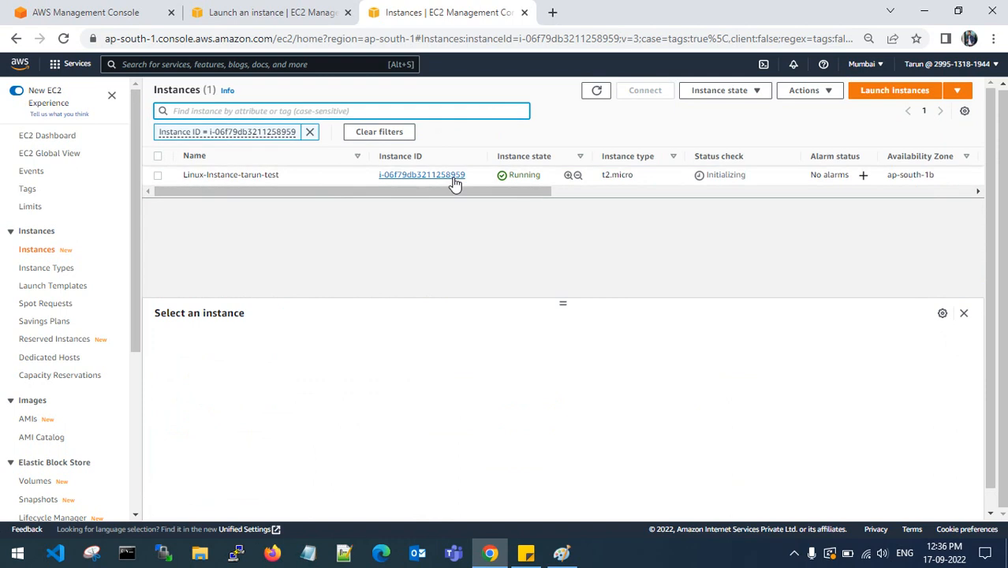
left_click(175, 178)
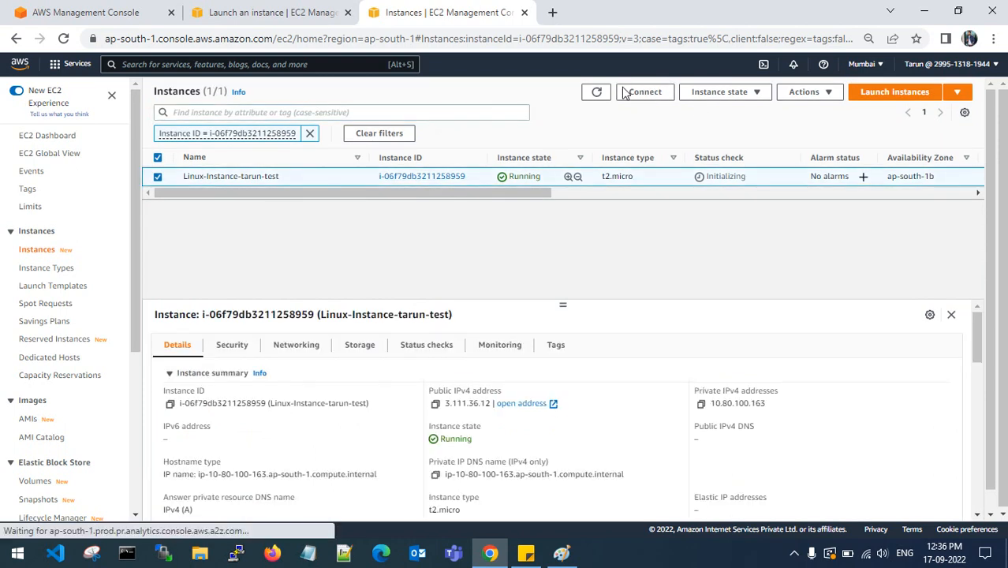
left_click(597, 94)
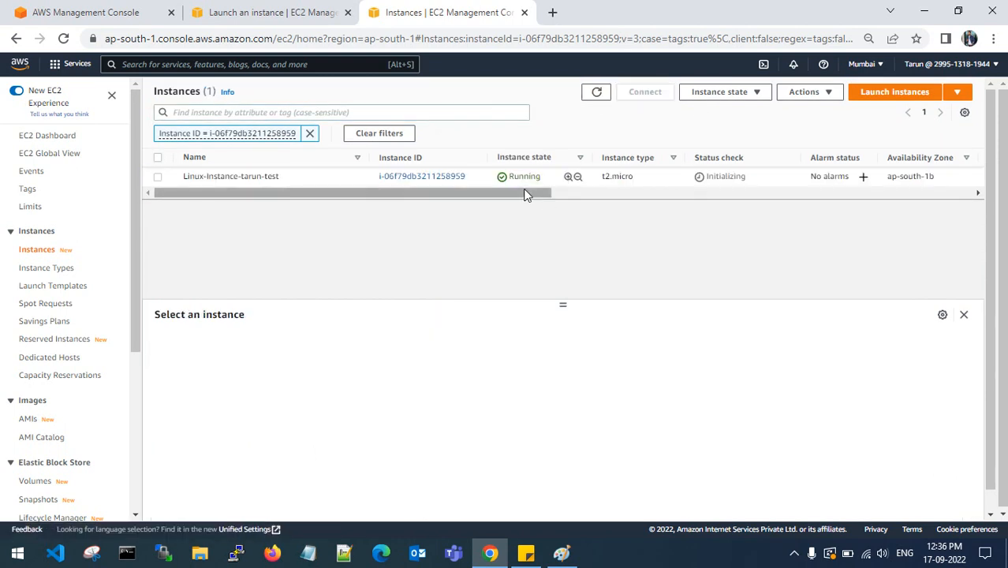
left_click(805, 92)
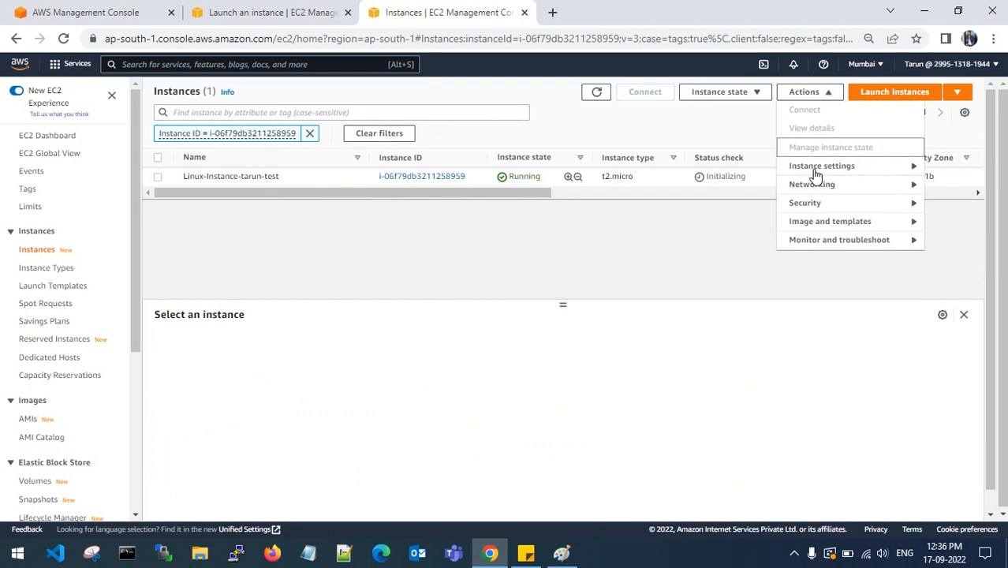
mouse_move(821, 239)
left_click(595, 222)
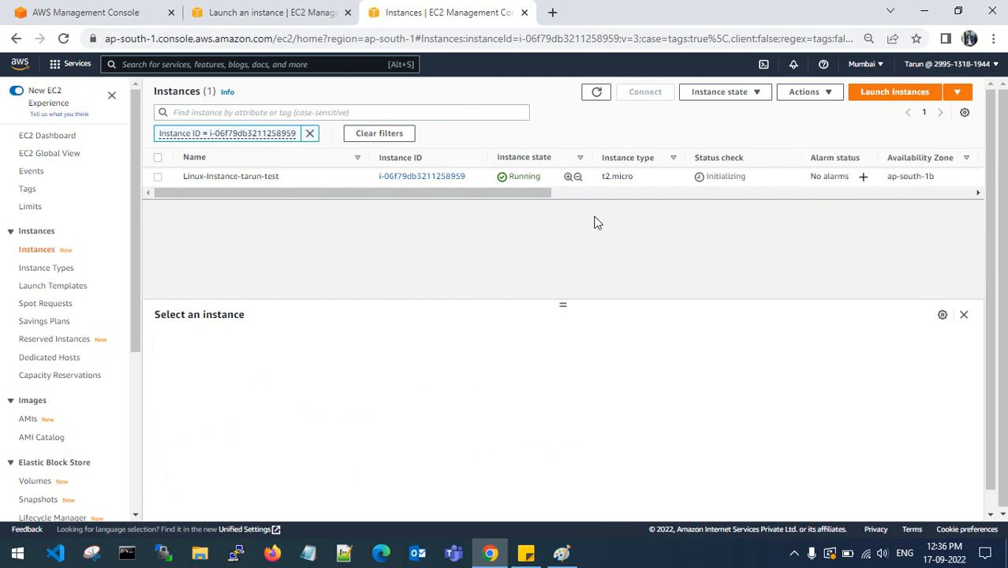
Get an instance screenshot of the new Linux instance, examine its console, and return to the filtered list.
left_click(158, 179)
left_click(805, 91)
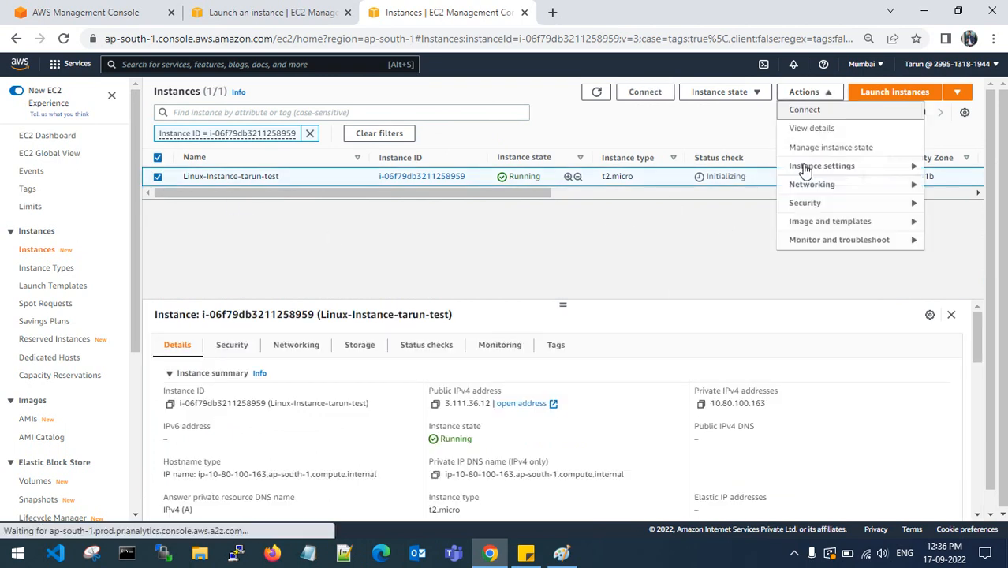
mouse_move(821, 239)
left_click(712, 259)
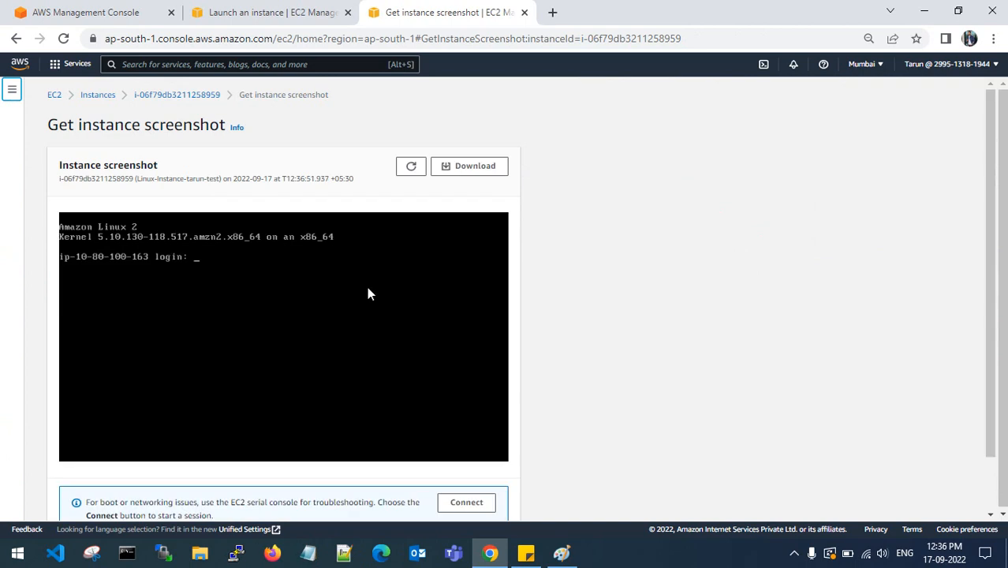
scroll(368, 294, "down", 2)
left_click(493, 498)
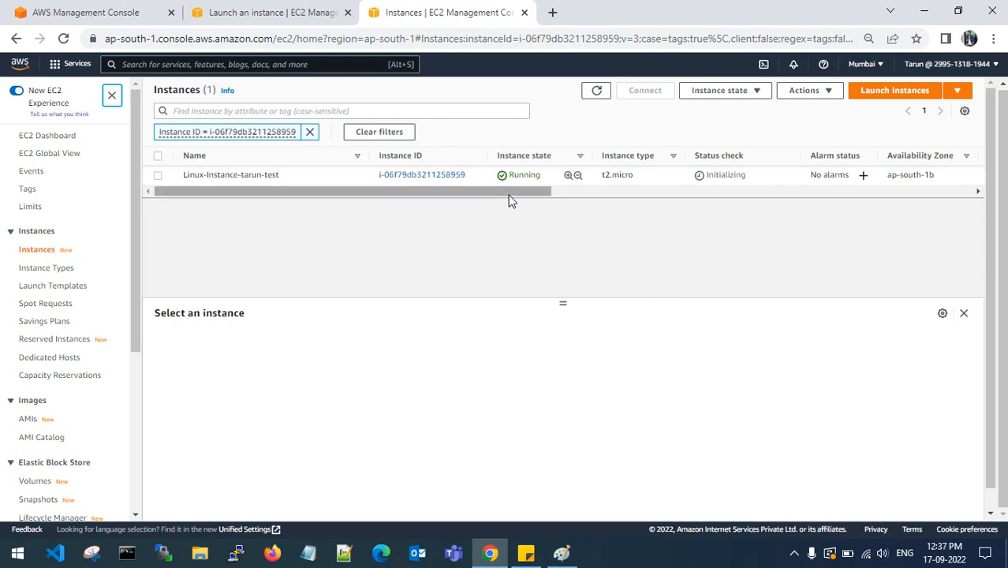
Examine the instance's remaining list columns, widening the Security group name column.
left_click_drag(509, 193, 949, 186)
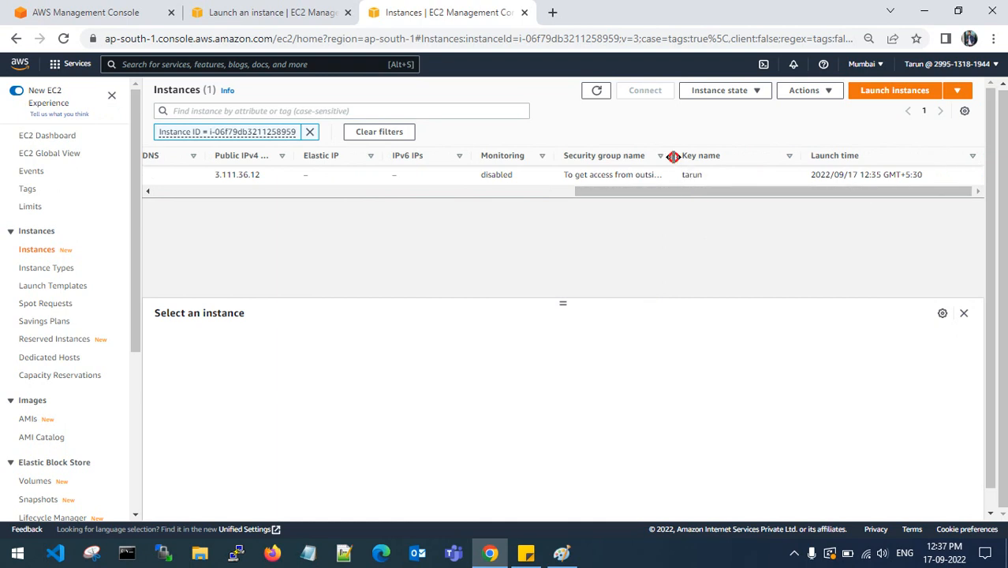
left_click_drag(673, 156, 717, 156)
left_click_drag(707, 191, 252, 207)
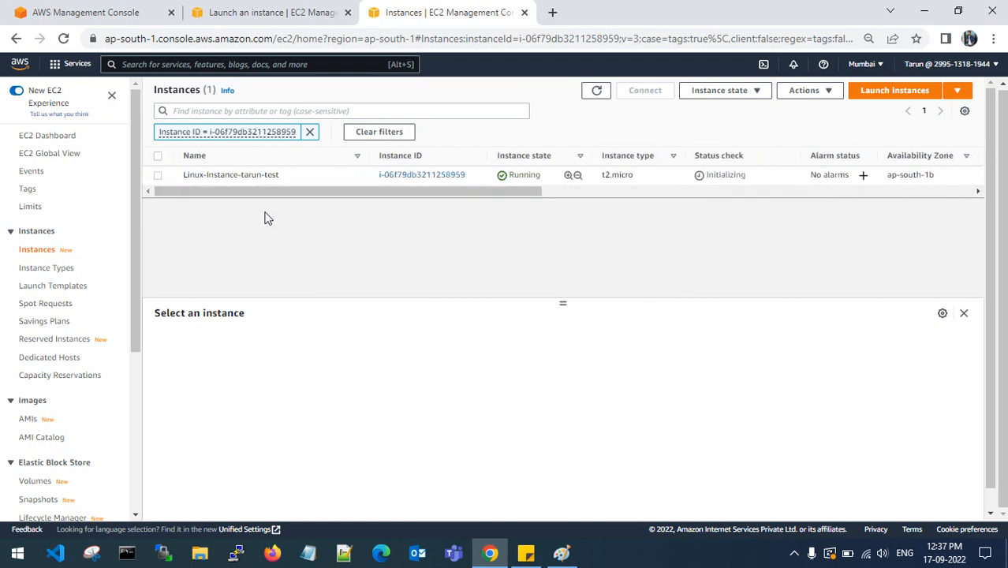
Enlarge the instance's detail pane, examine its inbound and outbound security rules, and return to the instance summary.
left_click(158, 175)
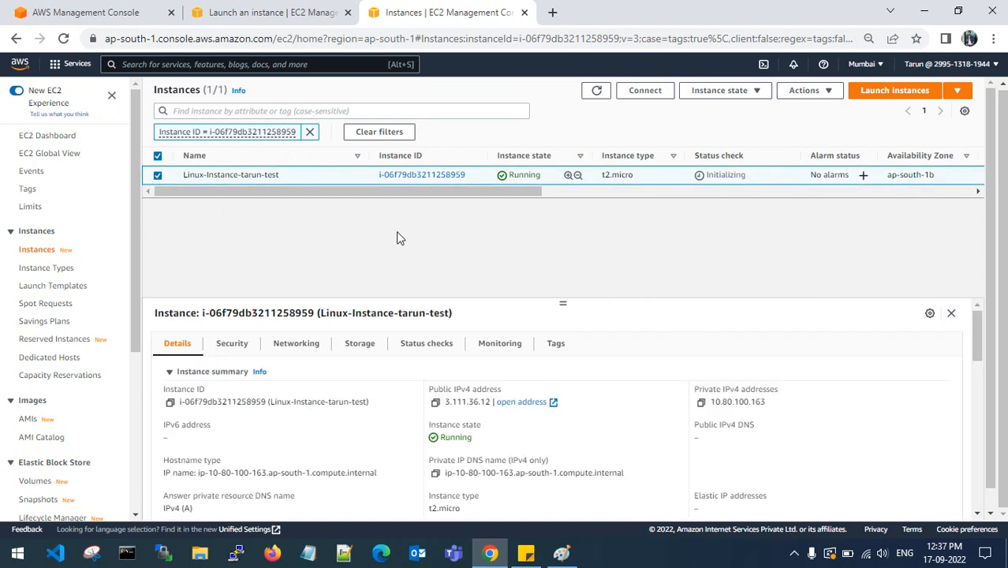
left_click_drag(562, 304, 566, 219)
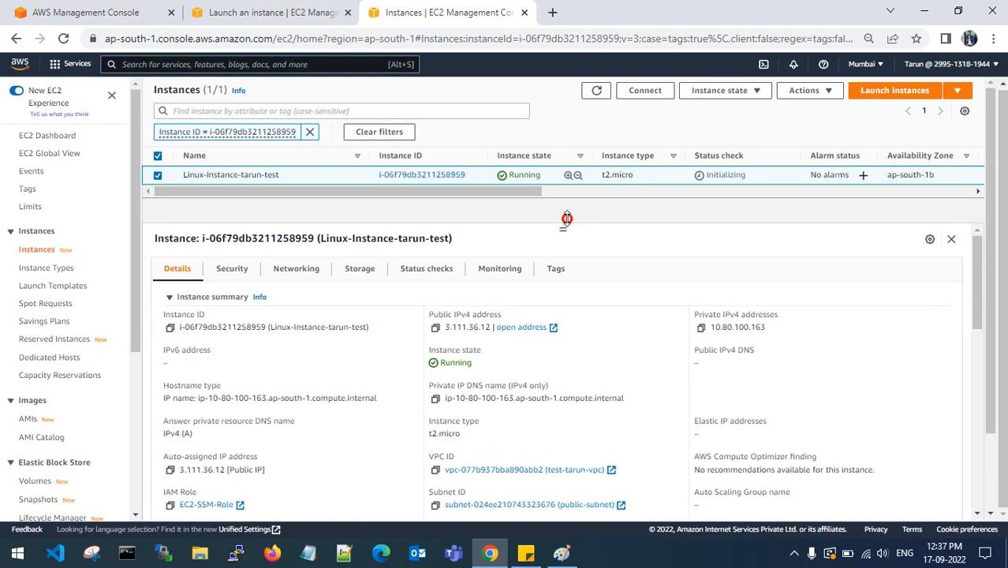
left_click(232, 269)
scroll(458, 402, "down", 1)
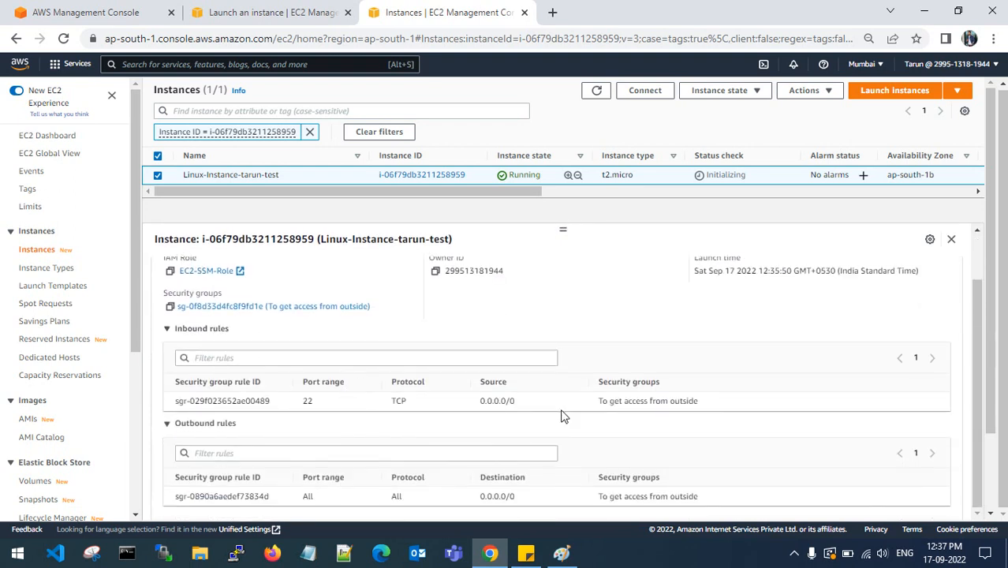
scroll(170, 287, "up", 1)
left_click(178, 269)
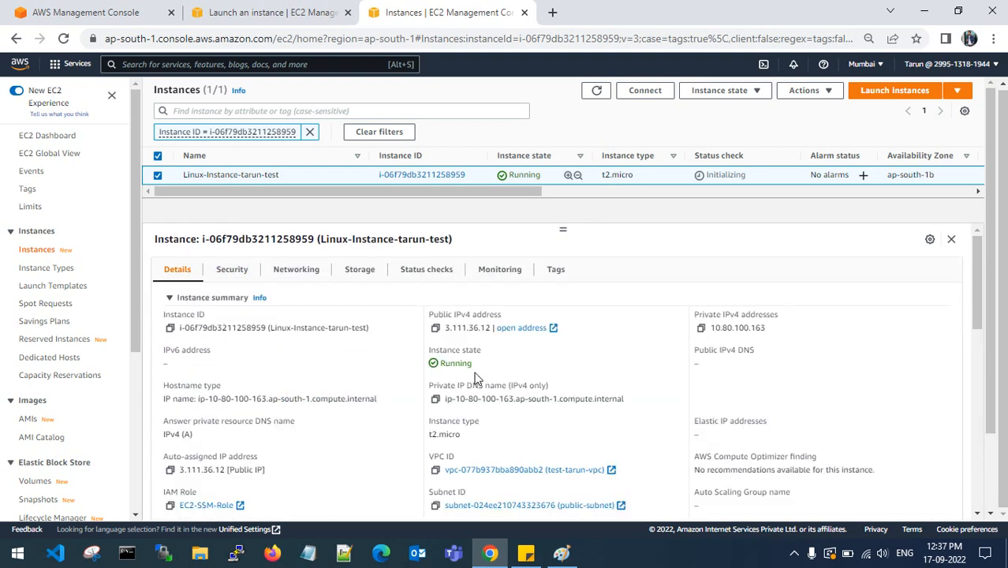
Copy the instance's public IPv4 address and enter 3.111.36.12 as the host name in PuTTY.
left_click(436, 329)
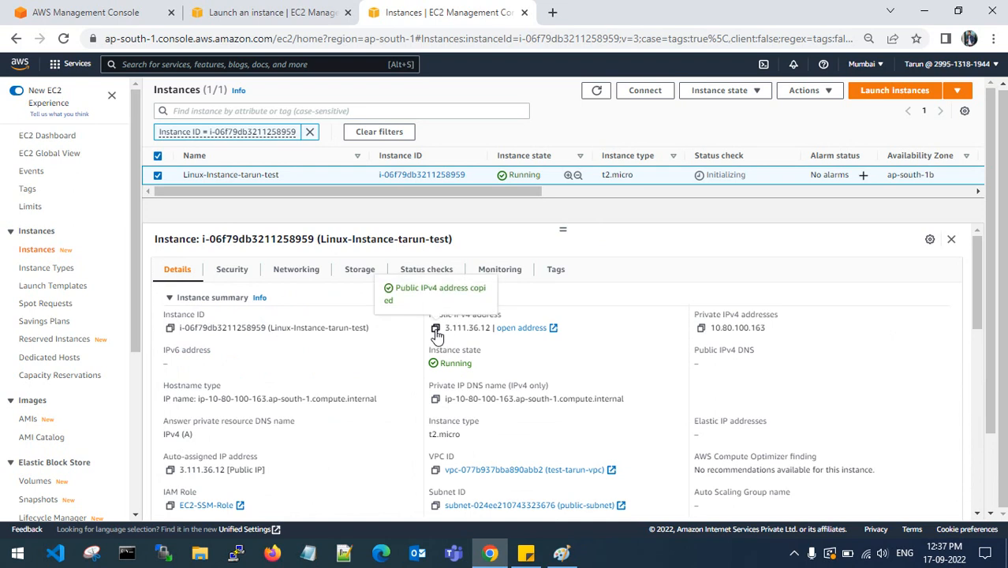
left_click(236, 553)
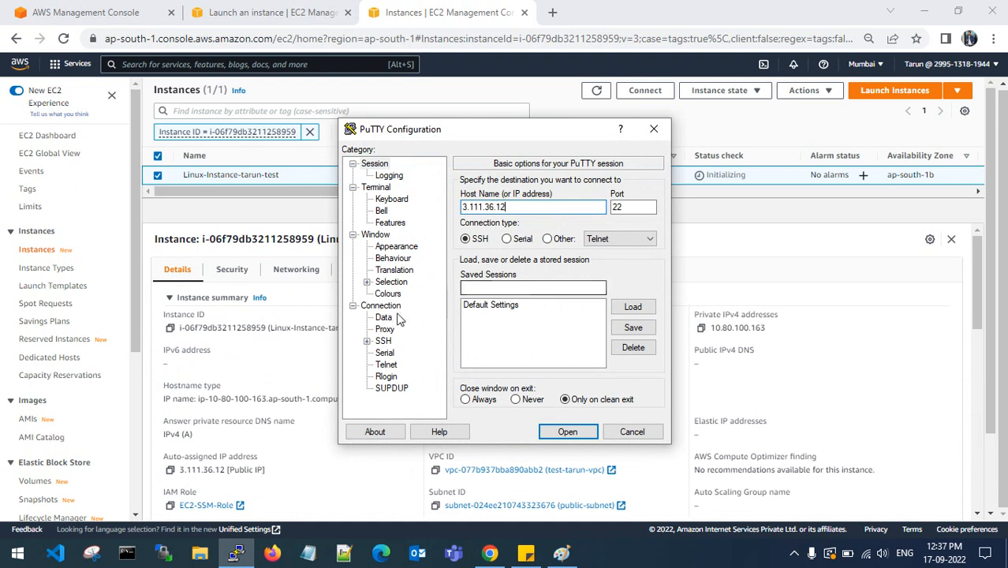
Open the SSH authentication settings and look through the desktop's files of all types for the private key.
left_click(366, 340)
left_click(396, 355)
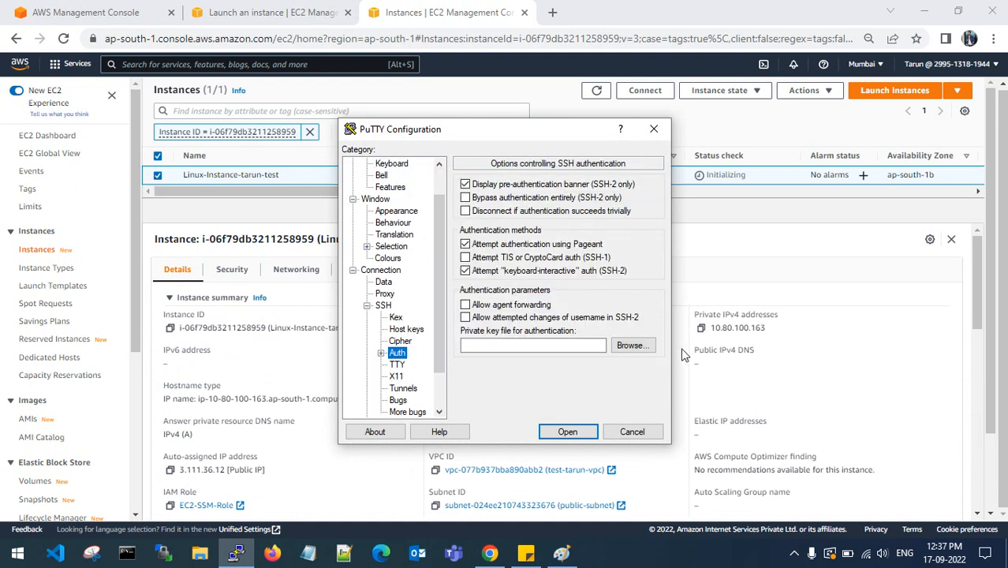
left_click(633, 348)
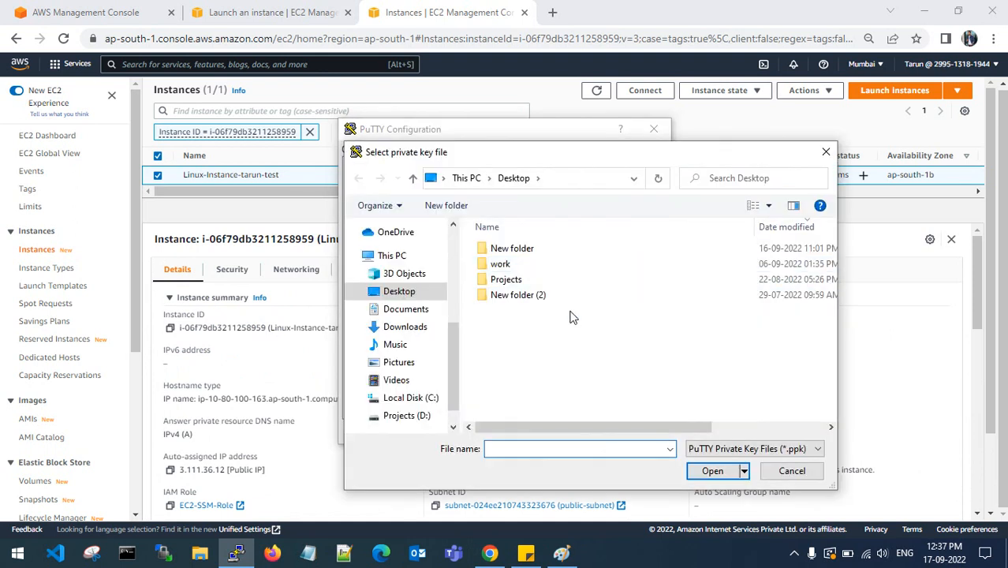
left_click(710, 449)
left_click(710, 476)
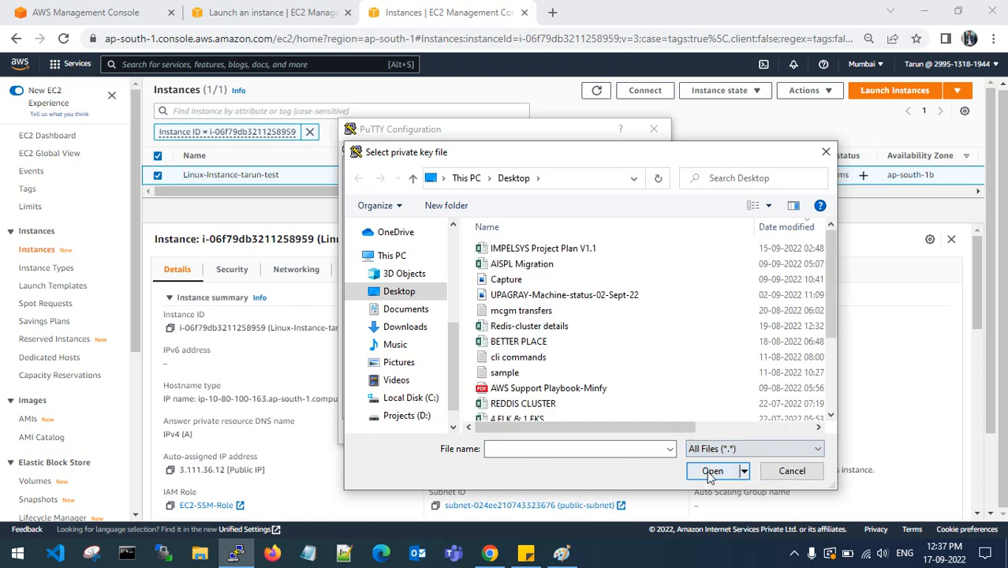
scroll(604, 335, "down", 3)
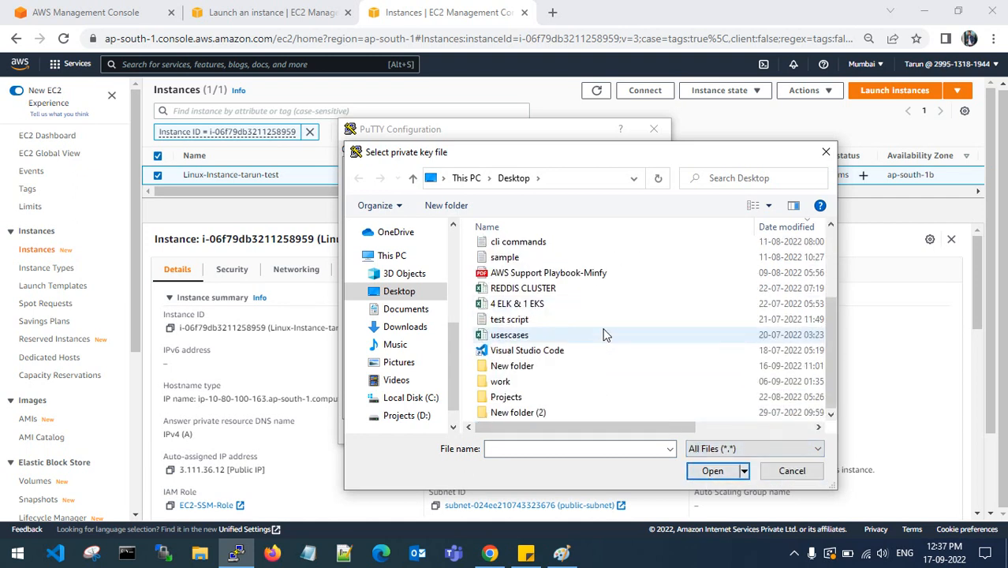
scroll(604, 336, "up", 3)
left_click(826, 152)
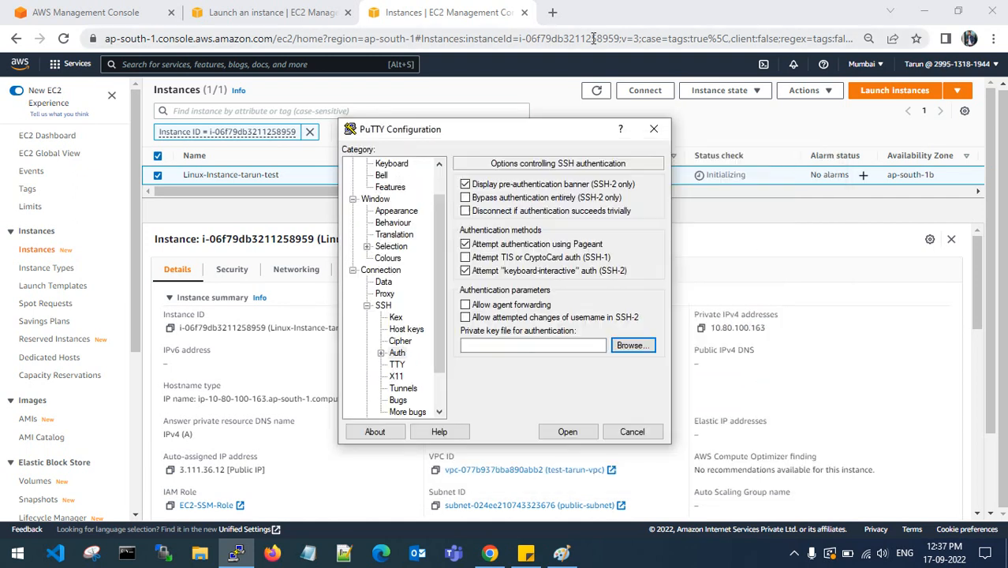
left_click(559, 13)
left_click(454, 13)
right_click(458, 13)
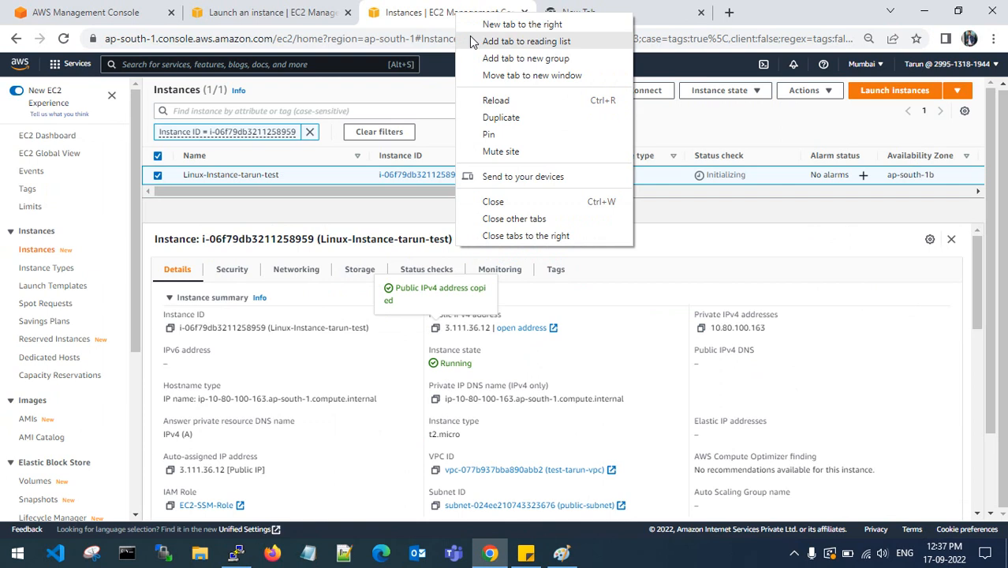
left_click(500, 118)
left_click(639, 12)
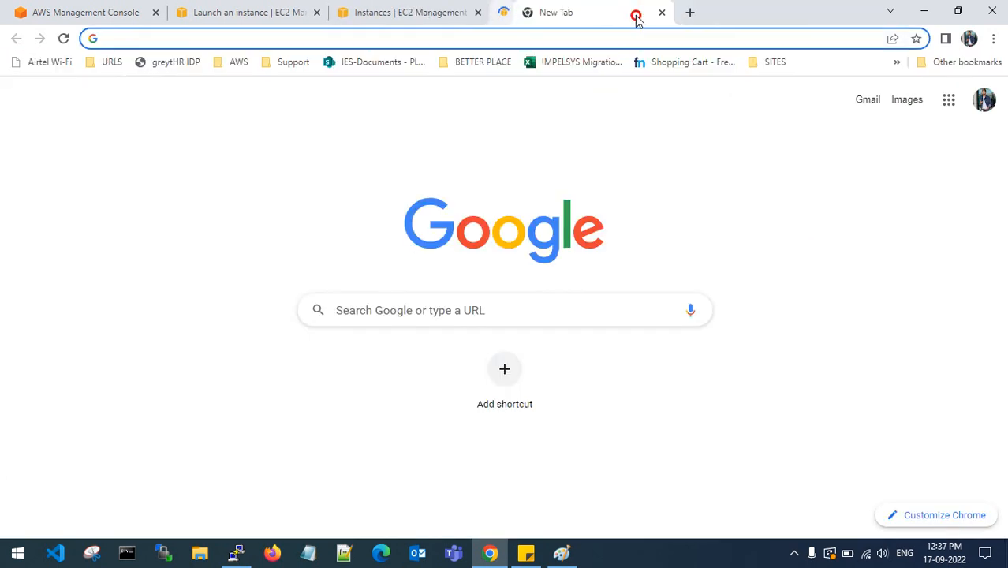
left_click(636, 13)
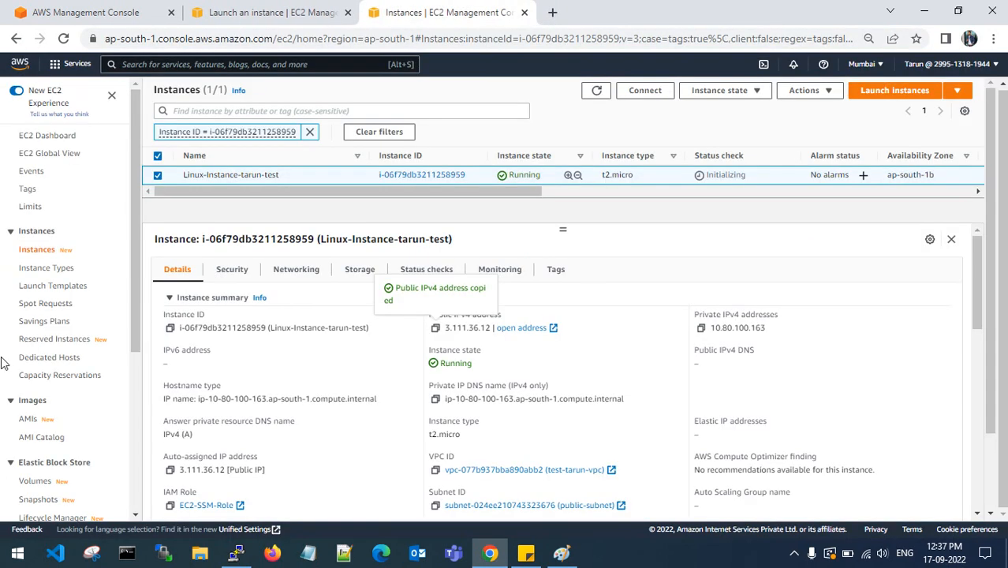
Open the EC2 key pairs list in the browser, filter it by the instance's key pair name and select that key pair.
scroll(43, 260, "down", 3)
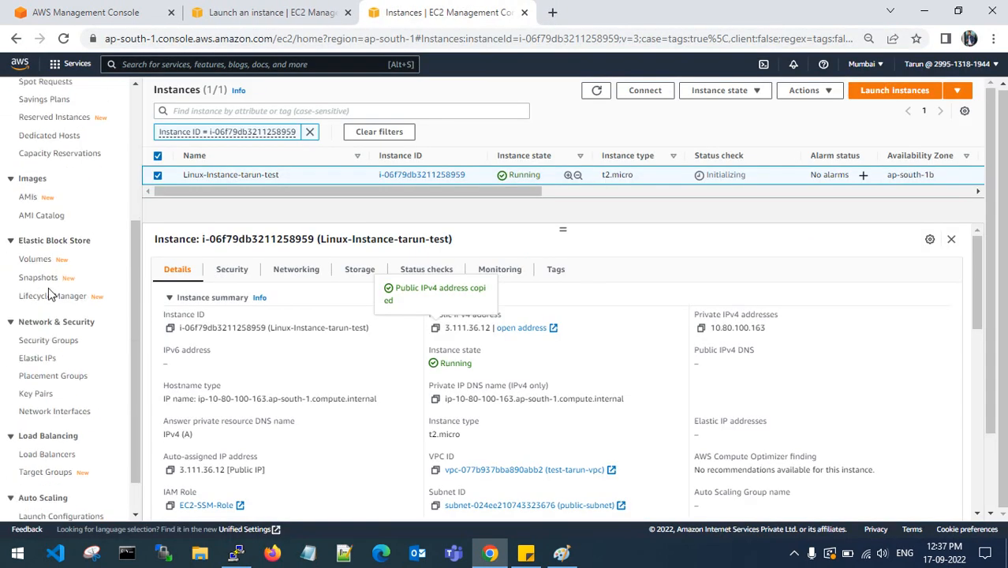
left_click(35, 393)
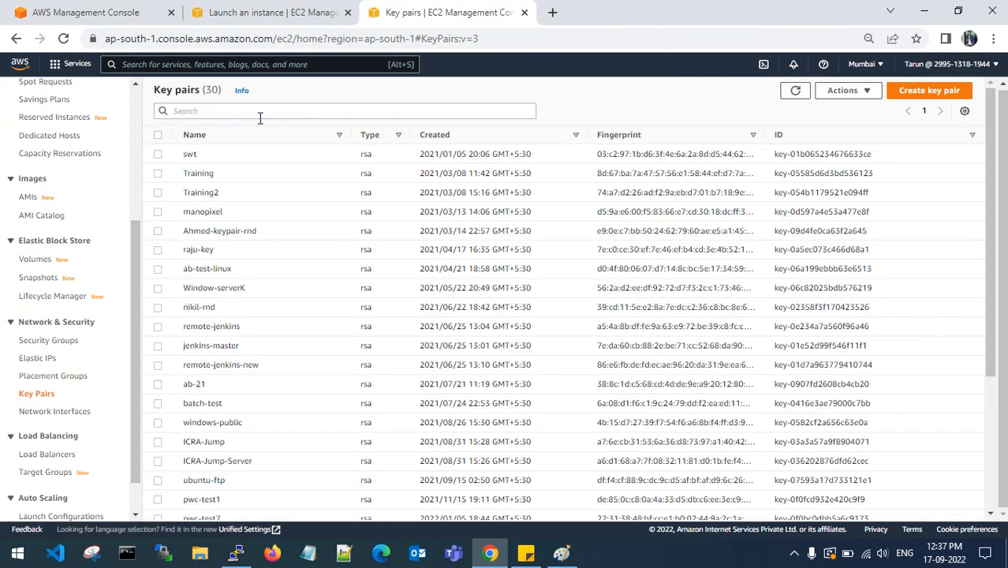
left_click(259, 113)
type("tar")
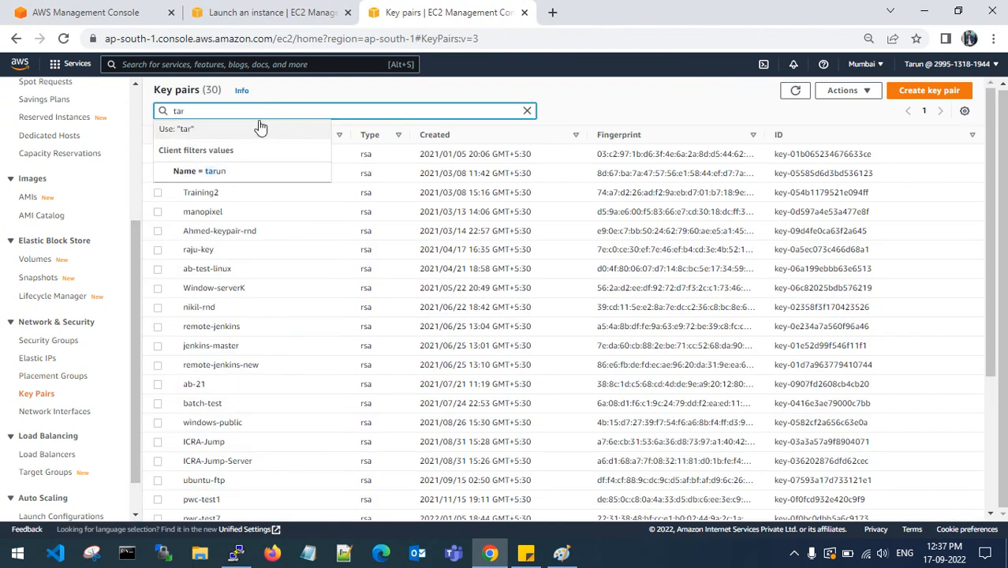
left_click(260, 170)
left_click(158, 175)
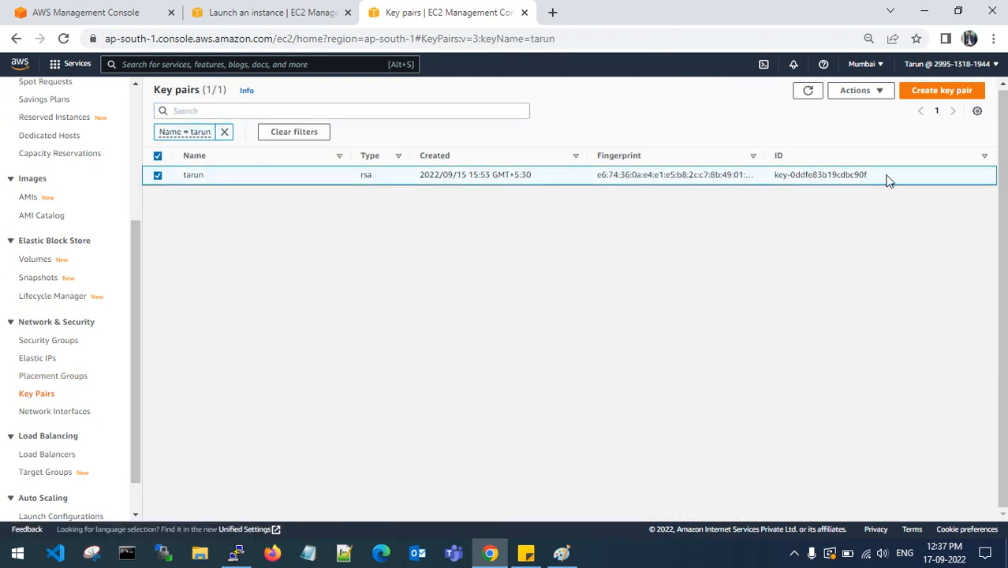
Examine the Import key pair form, cancel it, and close the key pairs page.
left_click(866, 93)
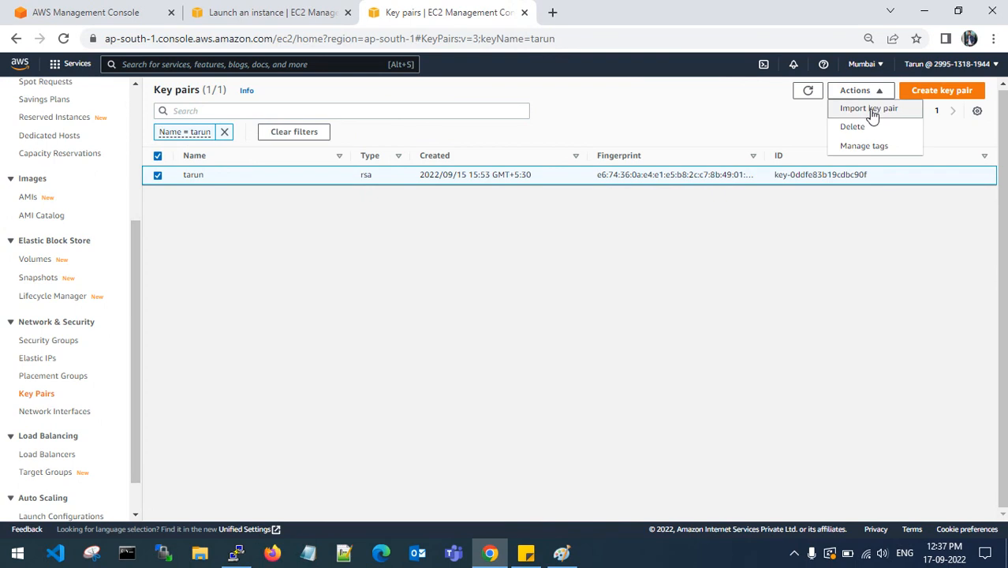
left_click(870, 110)
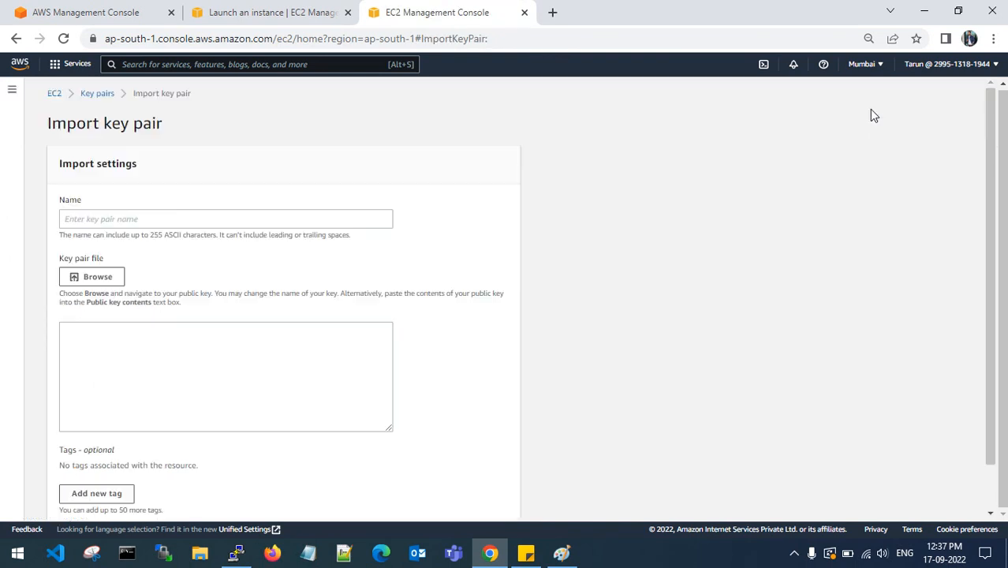
scroll(332, 352, "down", 1)
left_click(401, 497)
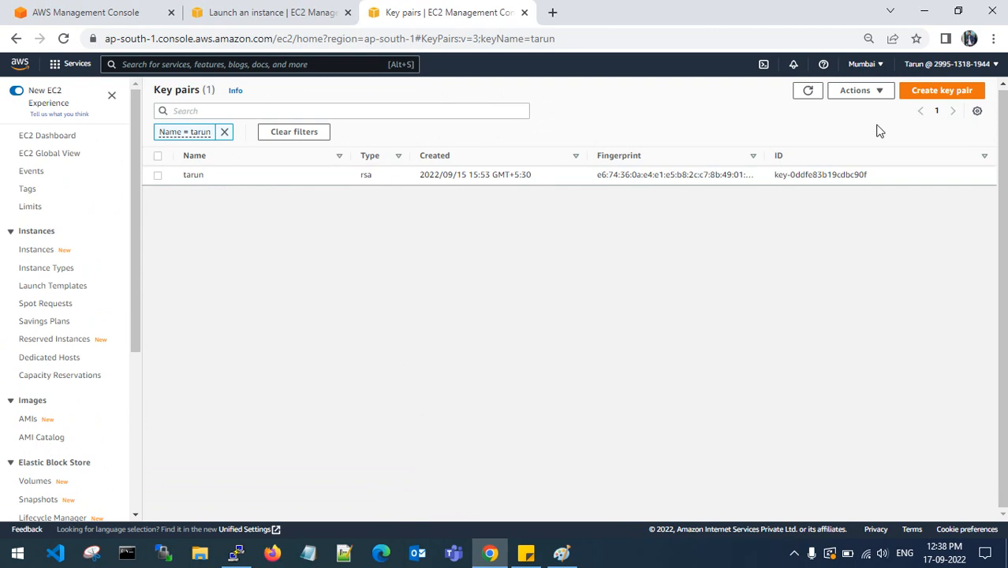
left_click(224, 133)
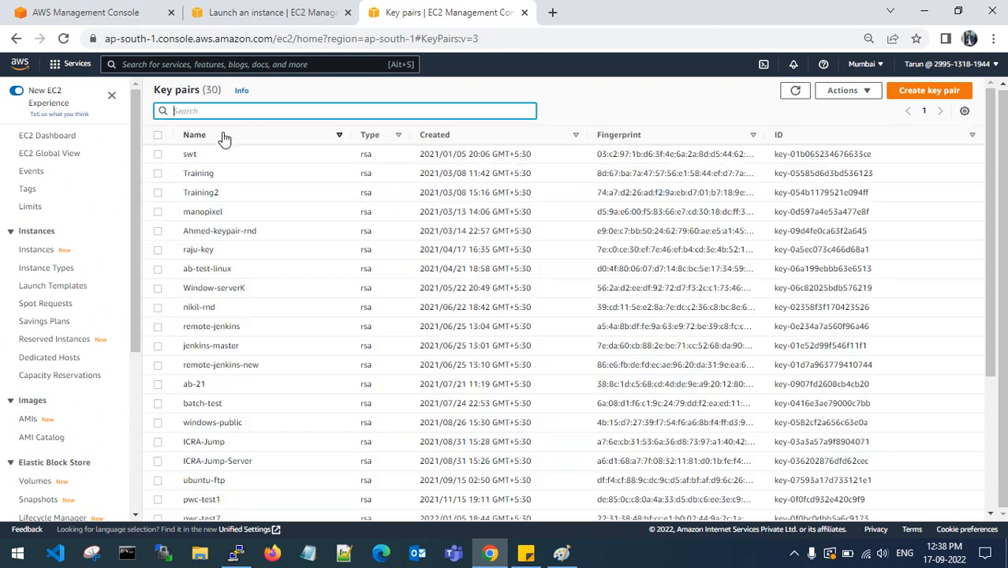
left_click(525, 13)
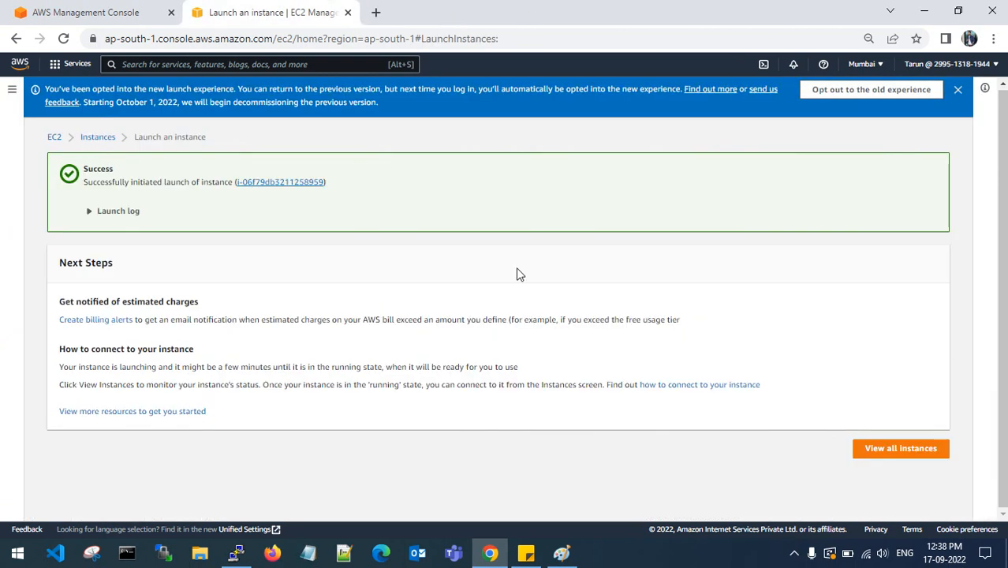
Dismiss the launch experience notice and copy the instance's PEM key file from File Explorer's recent files.
left_click(958, 90)
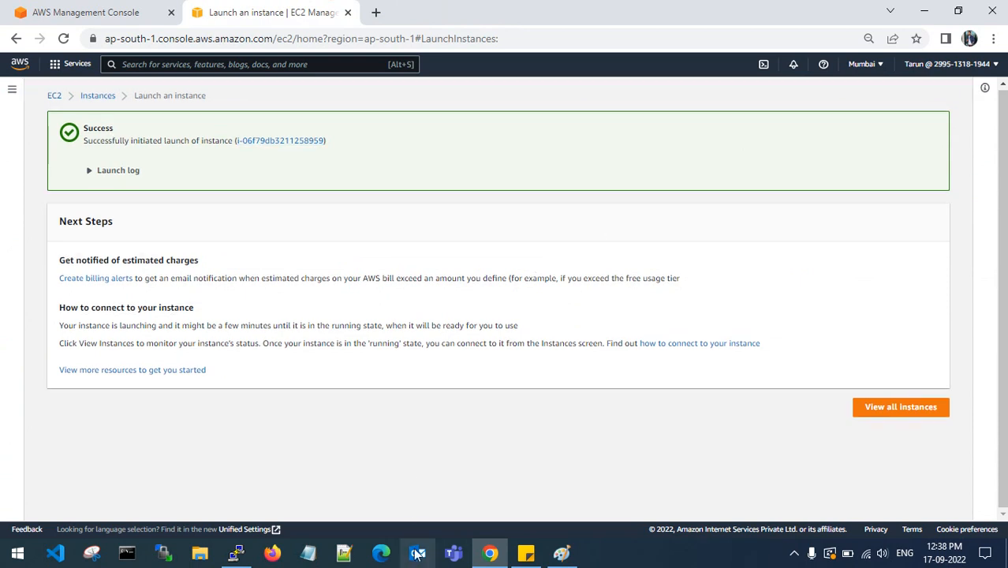
left_click(213, 555)
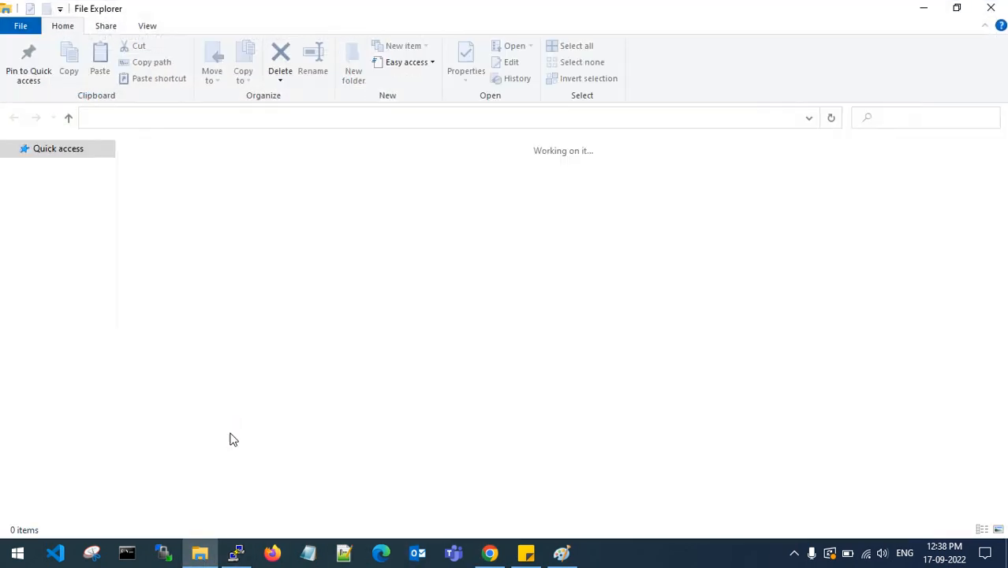
scroll(199, 228, "down", 5)
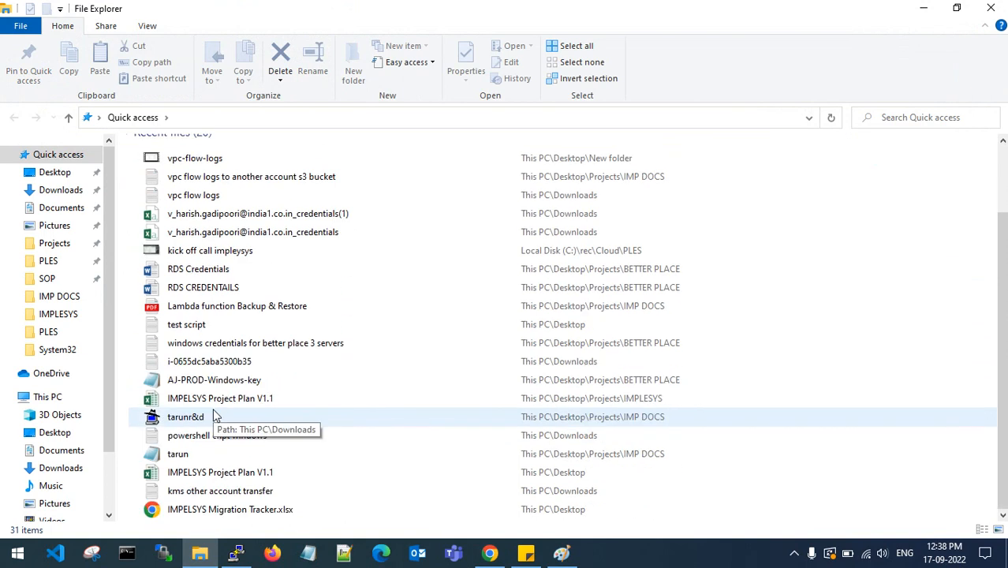
left_click(215, 417)
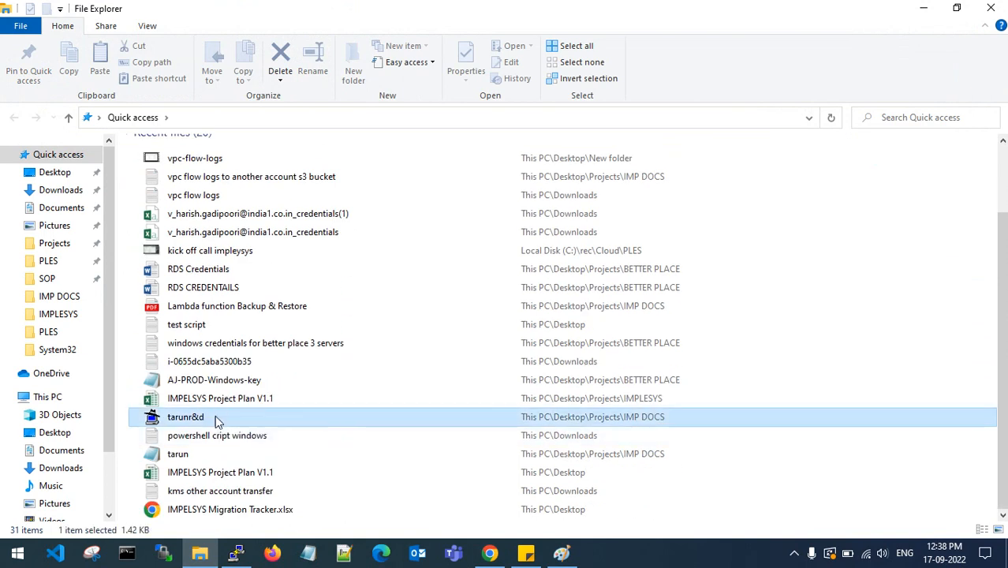
left_click(206, 455)
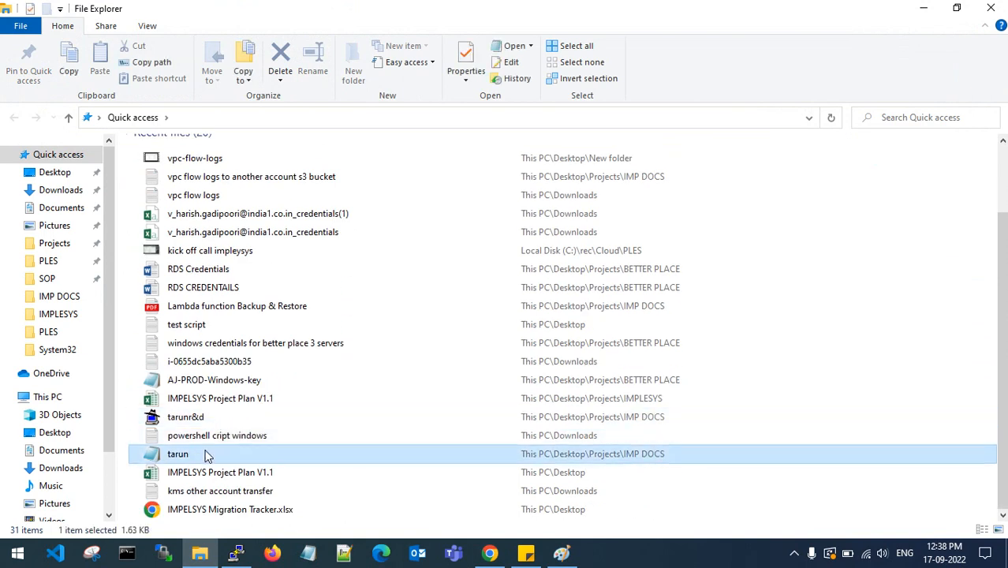
right_click(207, 455)
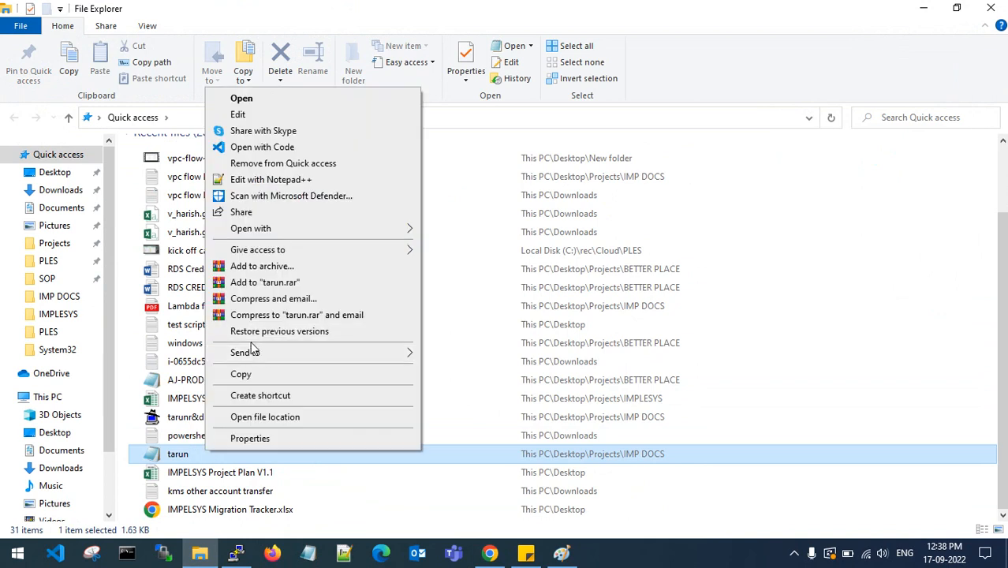
left_click(254, 375)
Paste the copied PEM key file into the Desktop folder and close File Explorer.
key("alt+Tab")
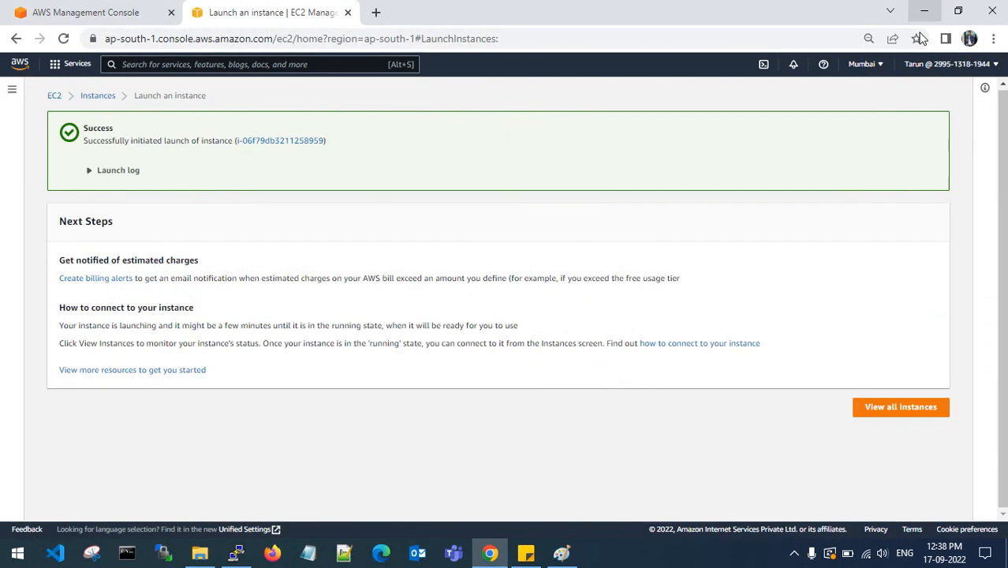
left_click(199, 553)
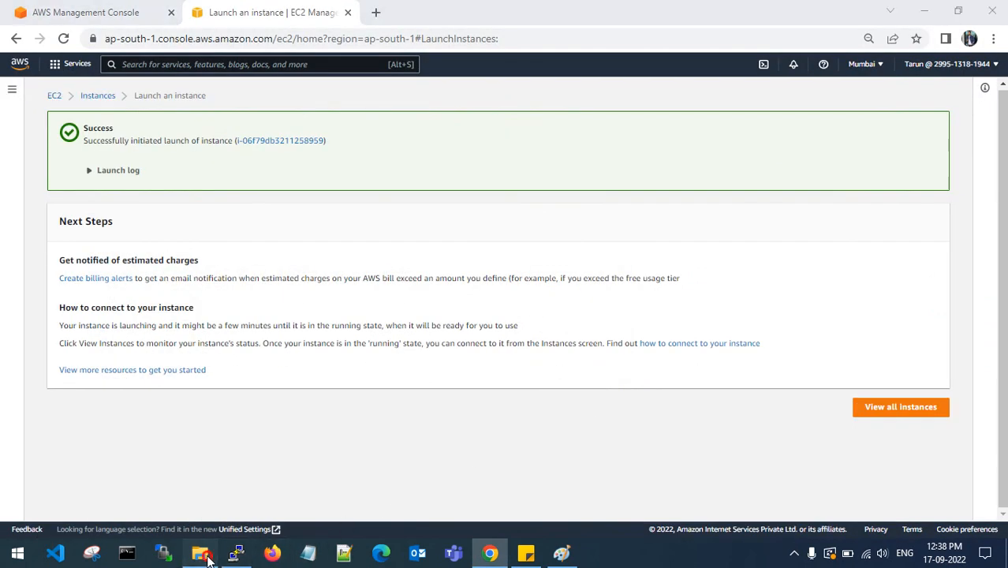
left_click(56, 173)
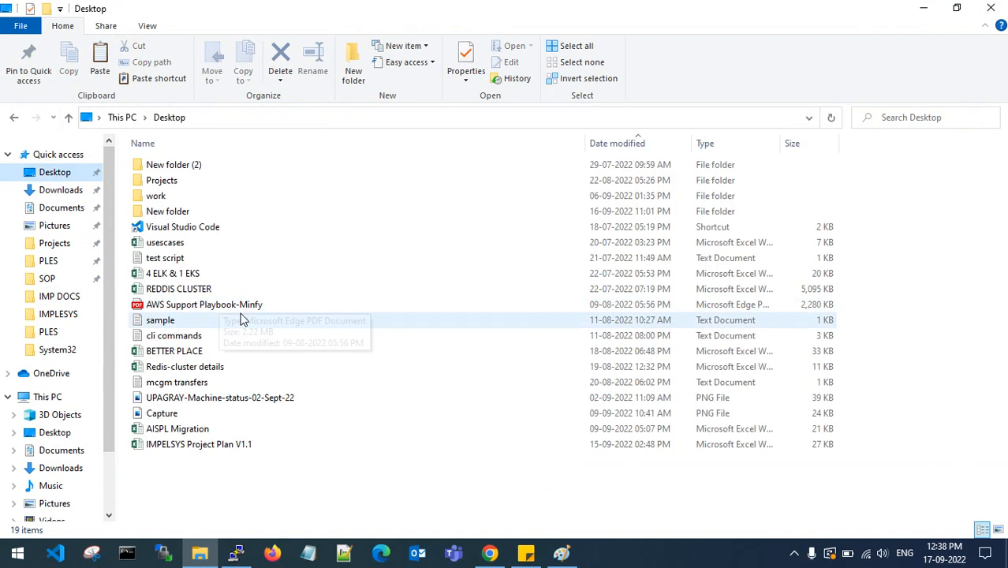
left_click(251, 460)
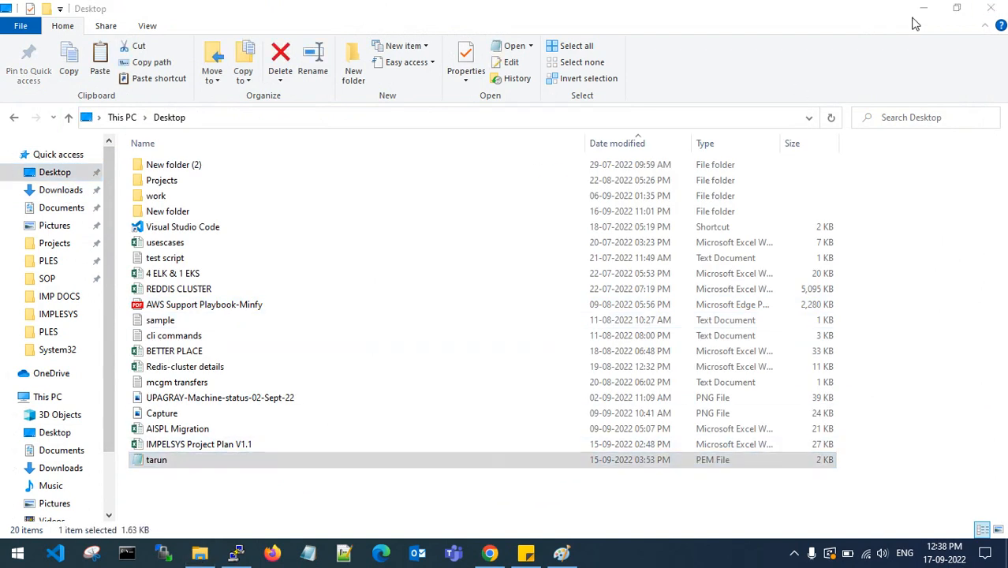
left_click(993, 7)
left_click(395, 408)
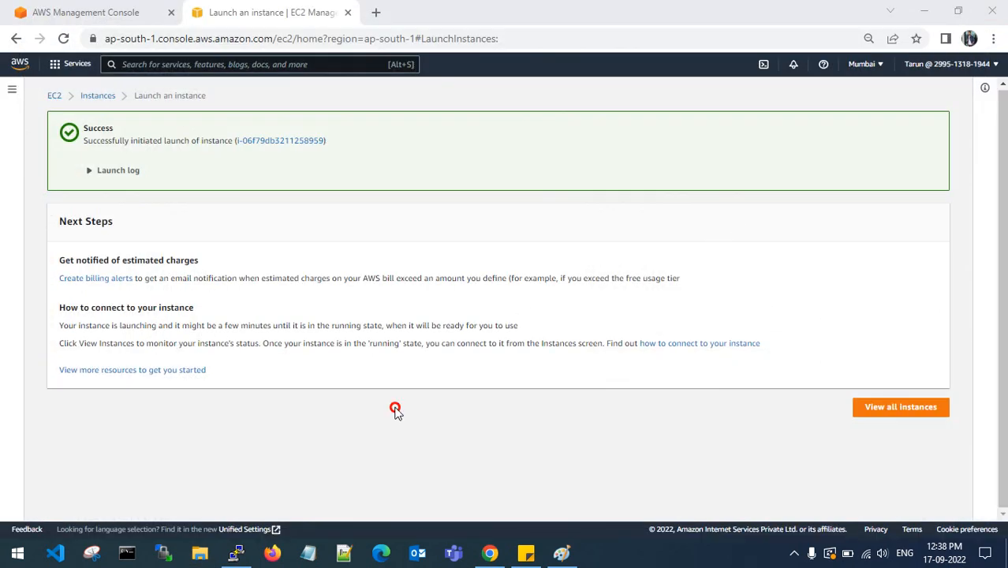
View all EC2 instances, select the new Linux instance and copy its public IPv4 address.
left_click(906, 413)
scroll(294, 212, "down", 5)
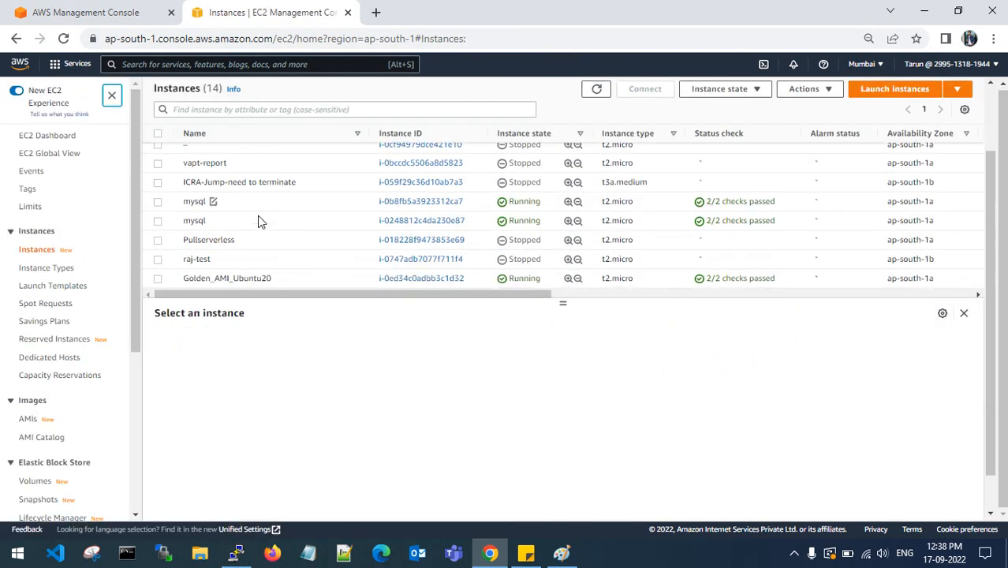
left_click(157, 274)
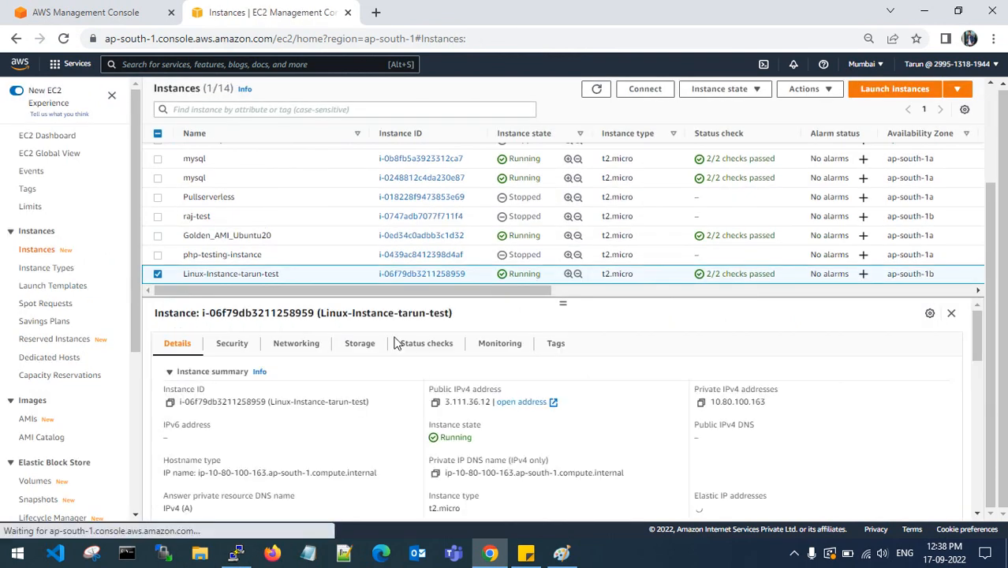
scroll(432, 382, "down", 2)
scroll(431, 383, "up", 2)
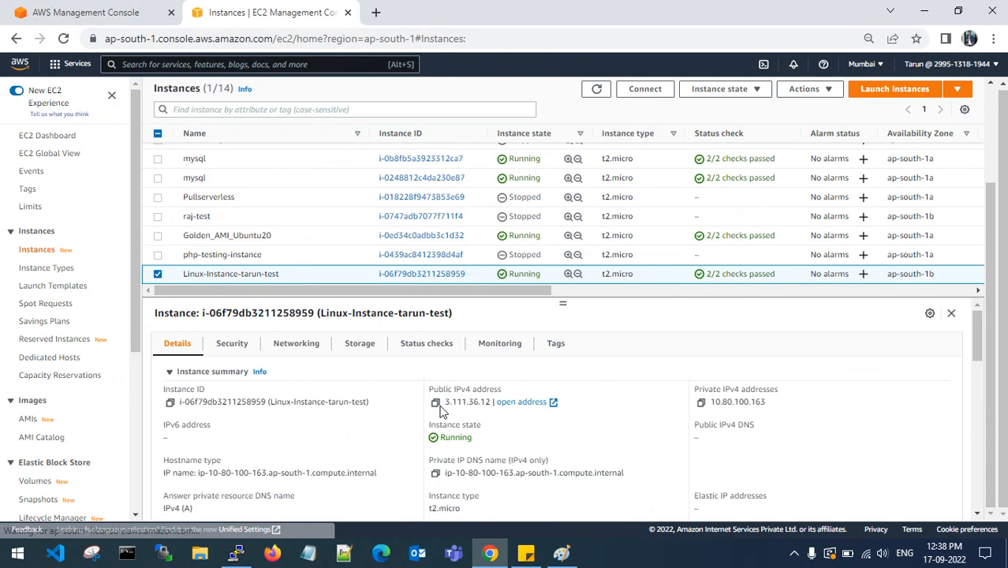
left_click(435, 402)
Switch to PuTTY and load the PEM file from the desktop as the private key for authentication, showing all file types.
left_click(238, 552)
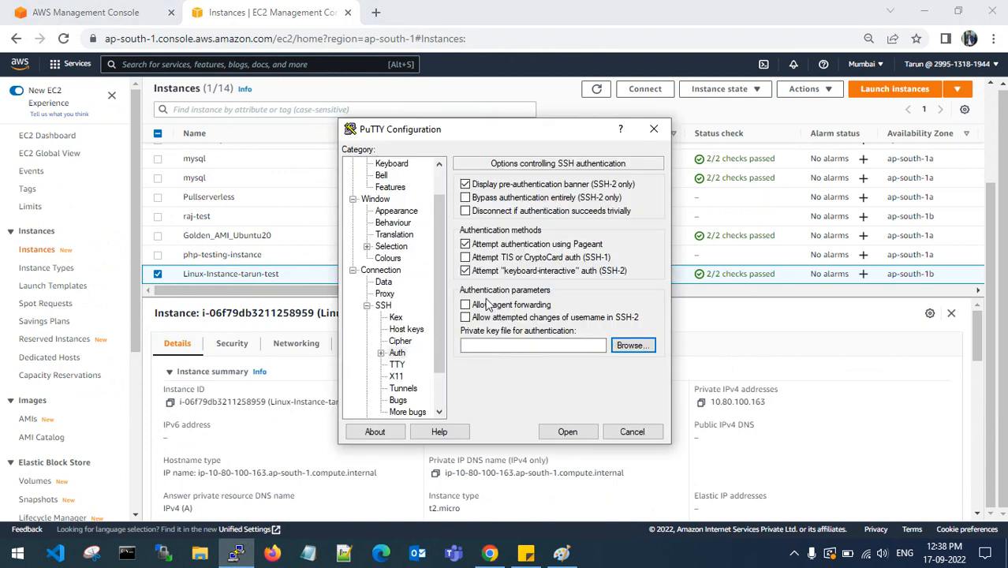
left_click(633, 345)
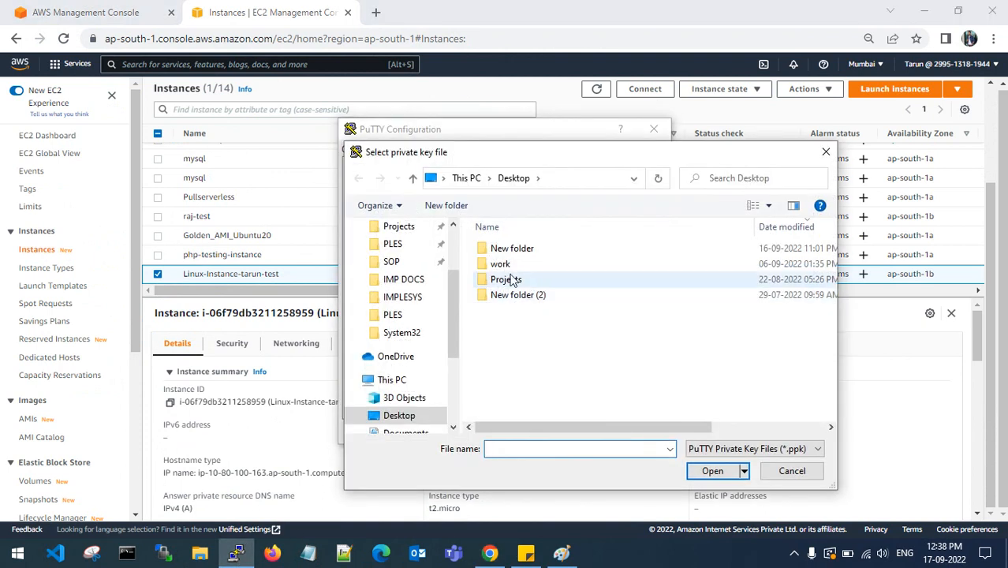
left_click(753, 448)
left_click(731, 474)
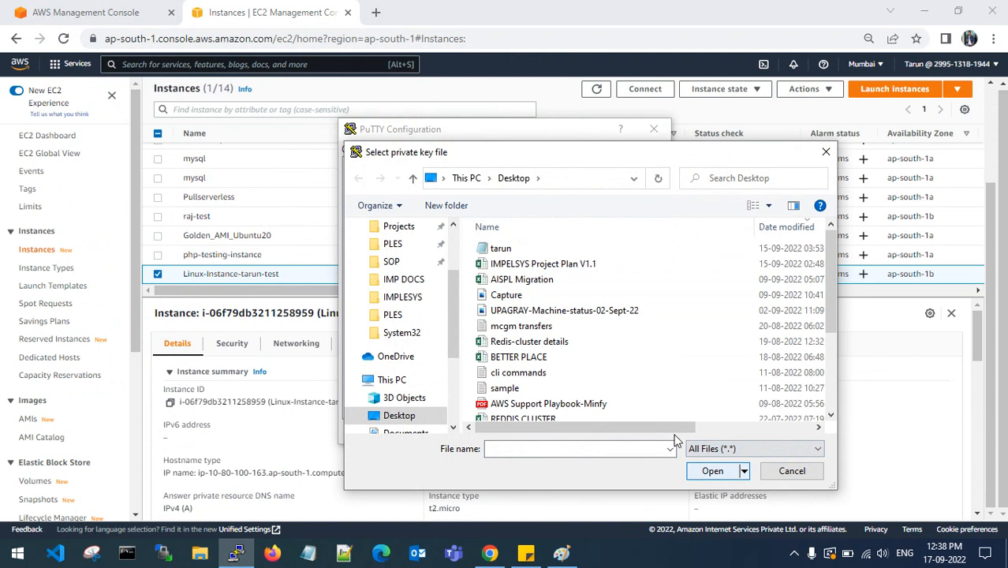
double_click(501, 247)
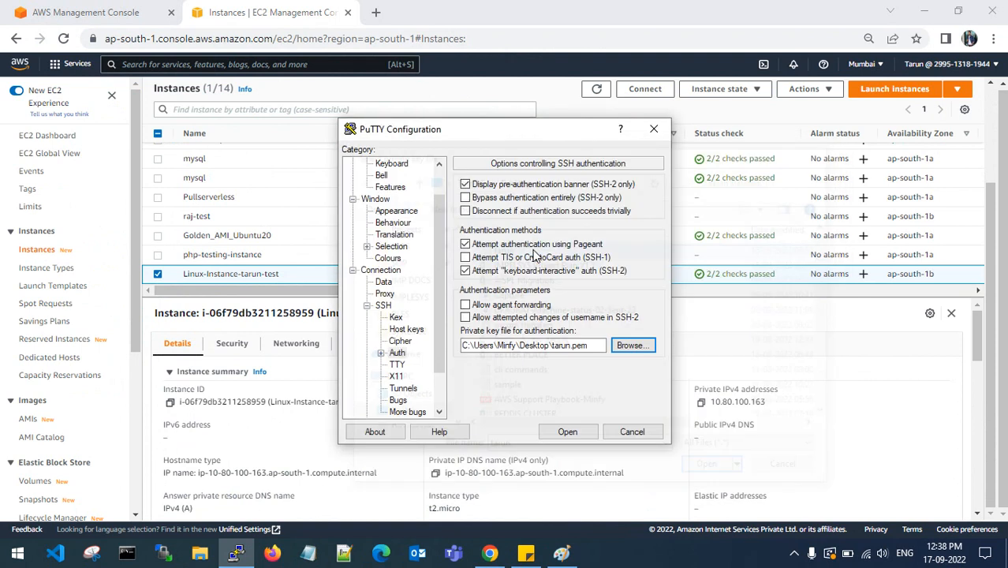
Try to open the SSH session with the PEM key and log in as ec2-user.
left_click(570, 433)
left_click(389, 380)
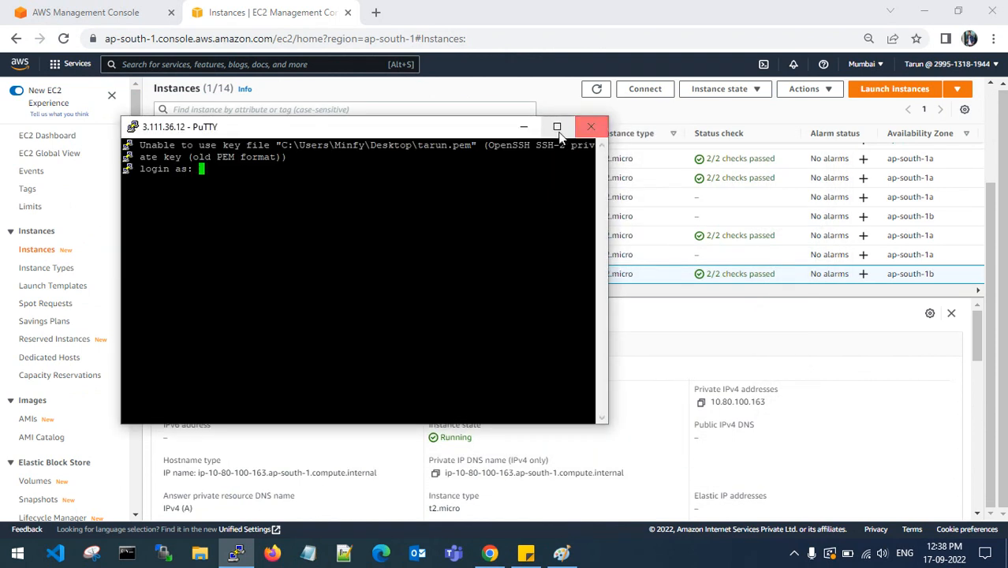
left_click(557, 127)
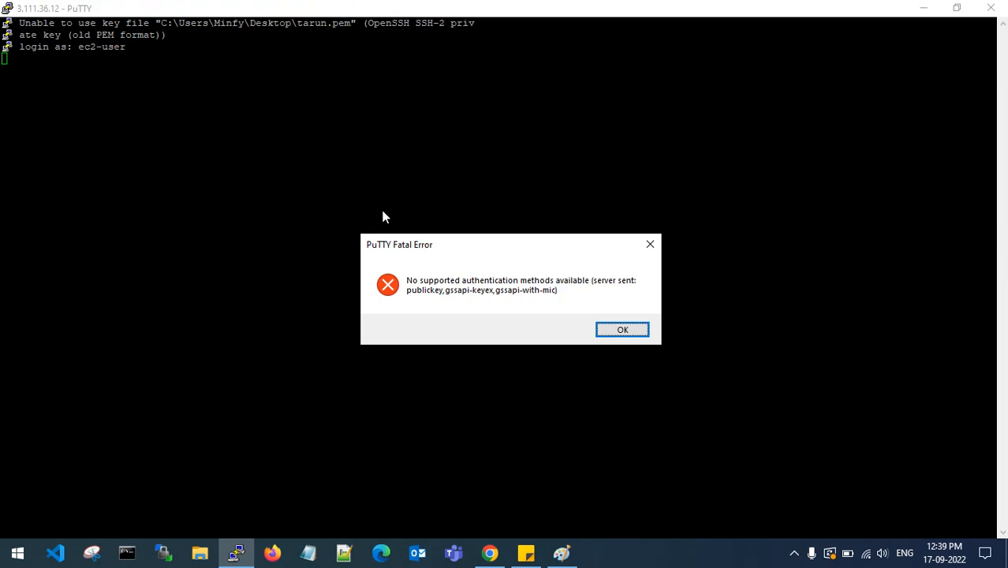
left_click(631, 333)
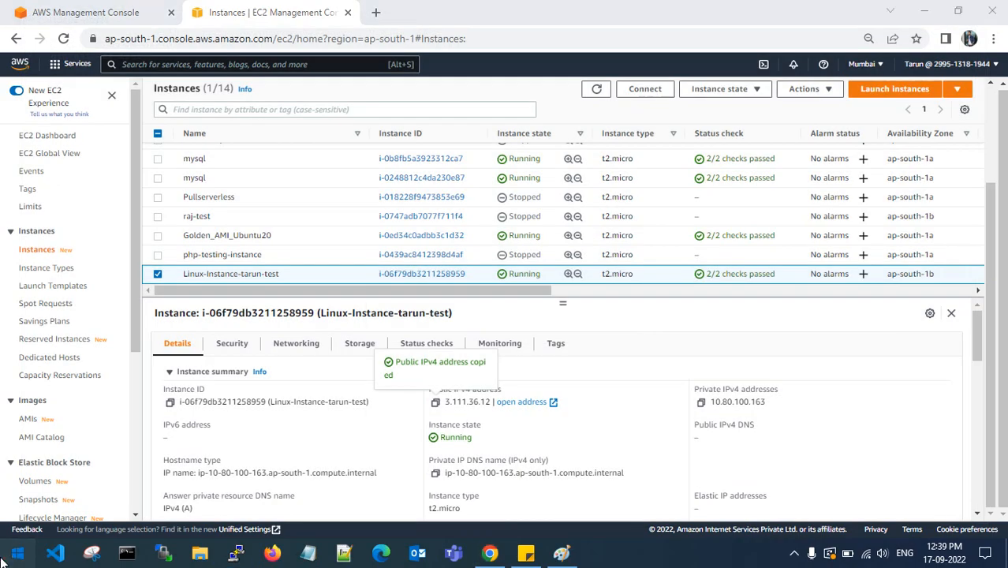
Open PuTTYgen and import the PEM key file from the Desktop, showing all file types.
left_click(4, 559)
type("putty")
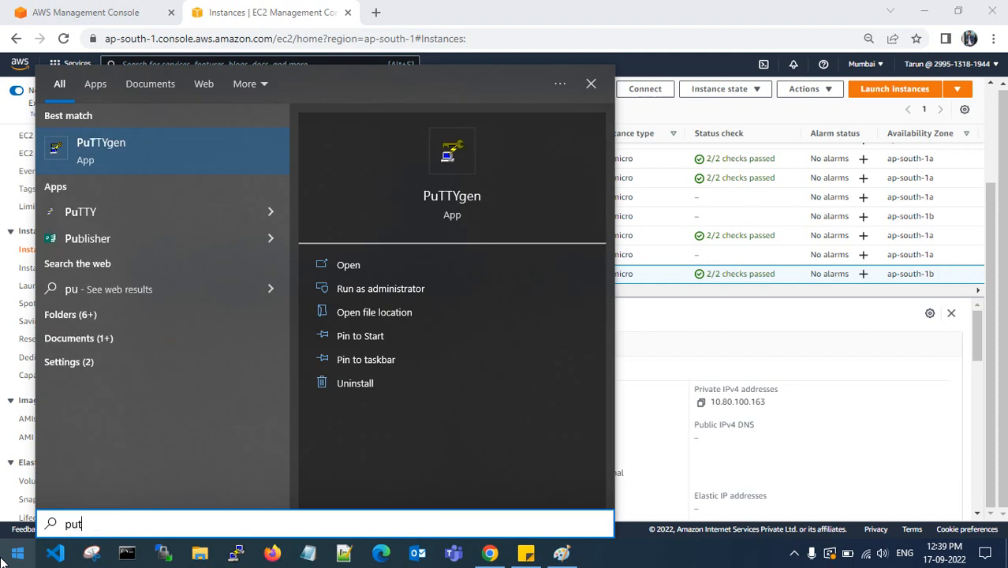
left_click(150, 160)
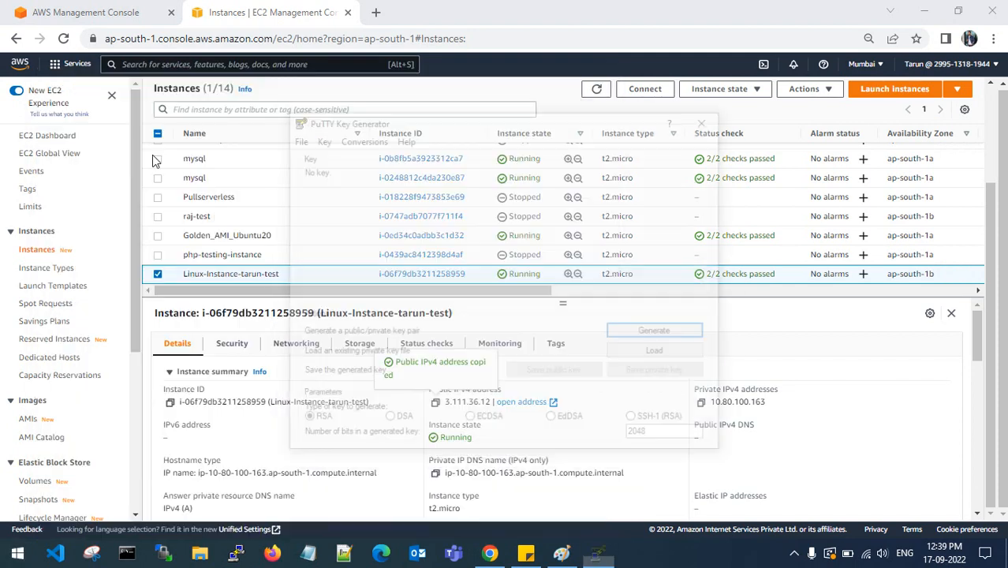
left_click(647, 353)
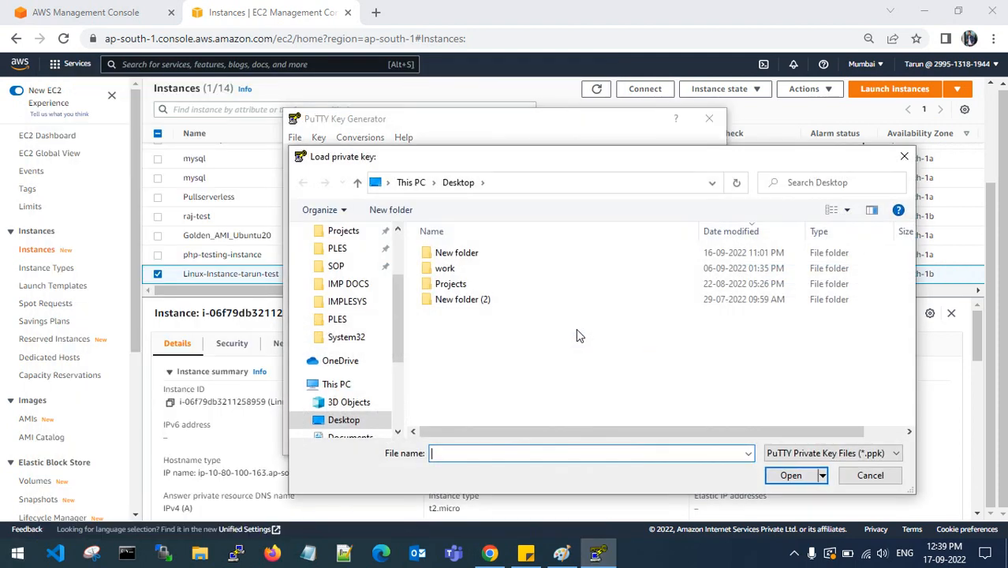
left_click(834, 453)
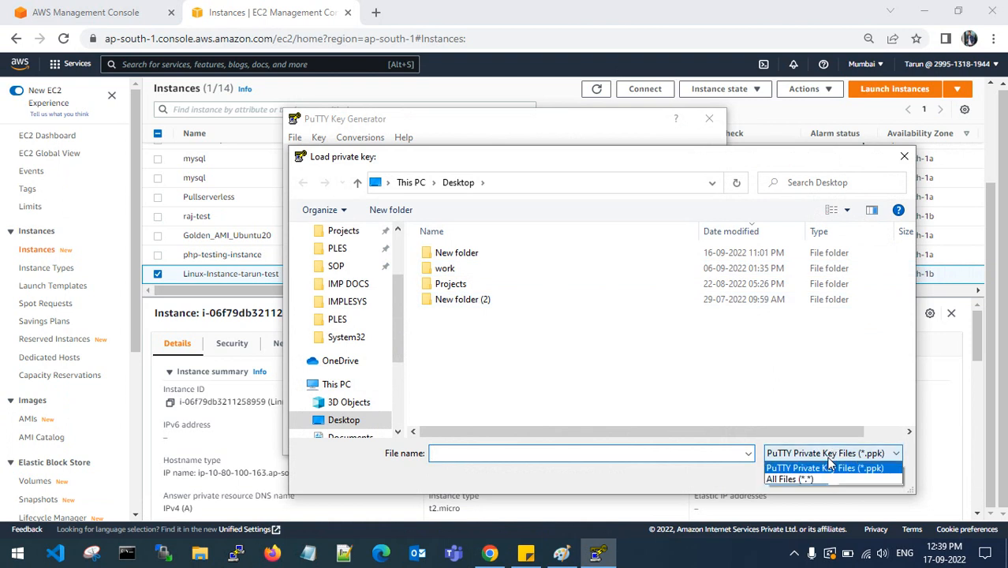
left_click(797, 477)
double_click(481, 255)
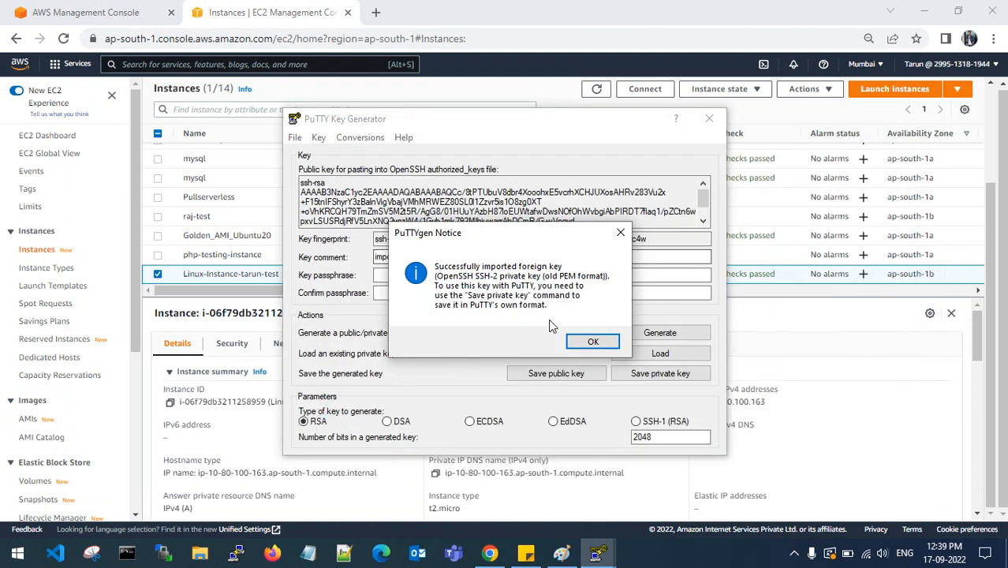
left_click(591, 340)
Save the private key without a passphrase as a PPK file on the Desktop, using the PEM file's base name, and close PuTTYgen.
left_click(652, 376)
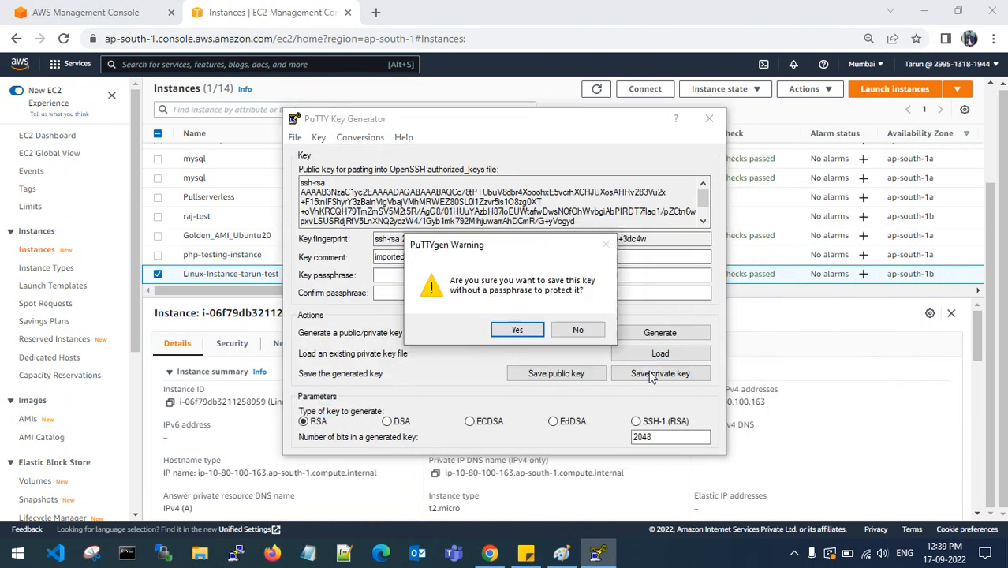
left_click(517, 330)
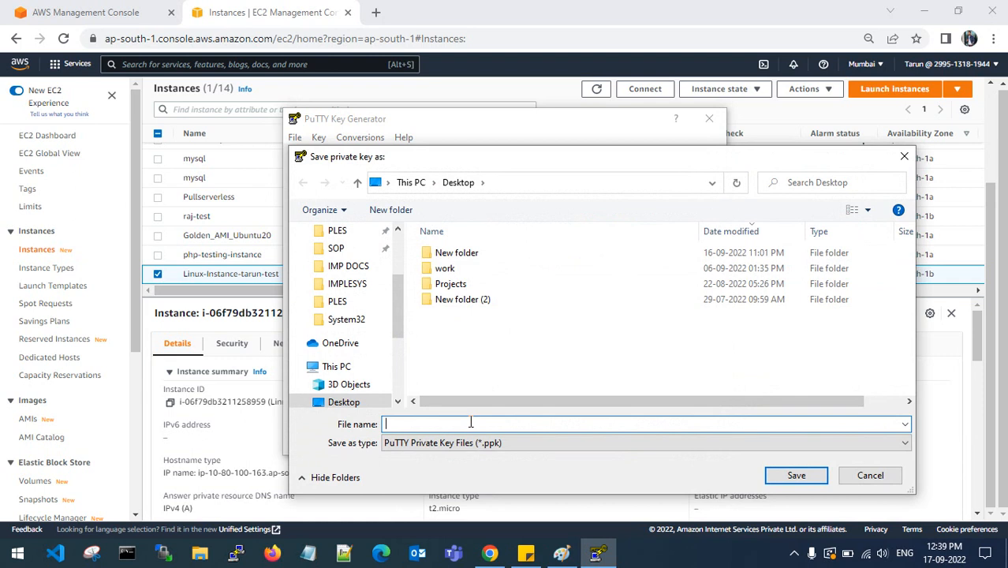
type("ta")
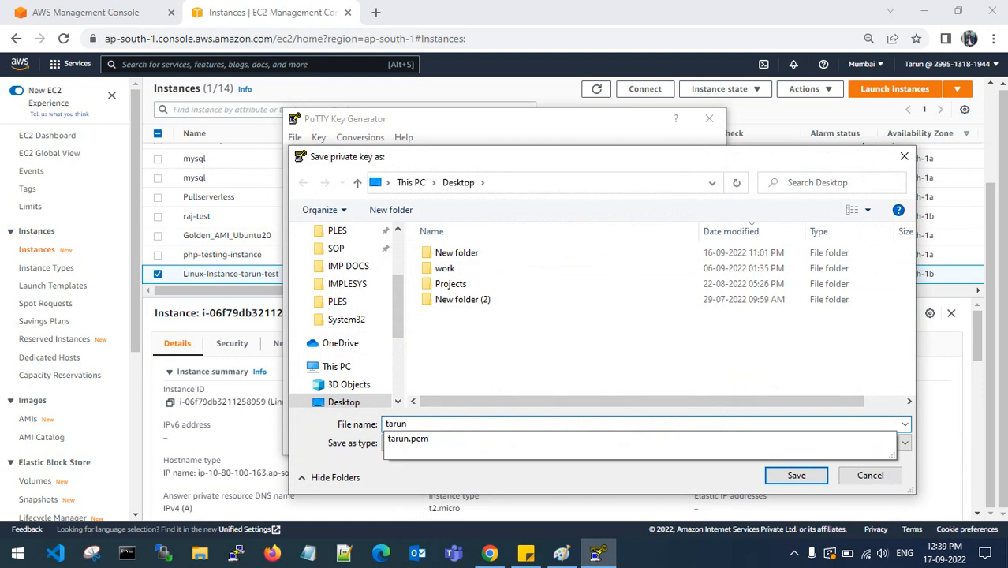
type("run")
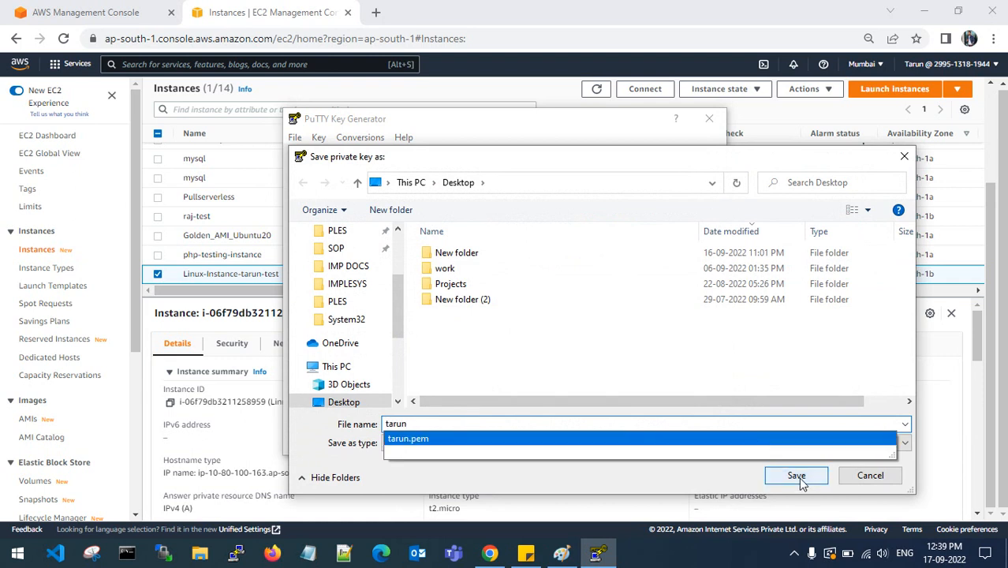
left_click(797, 475)
left_click(710, 118)
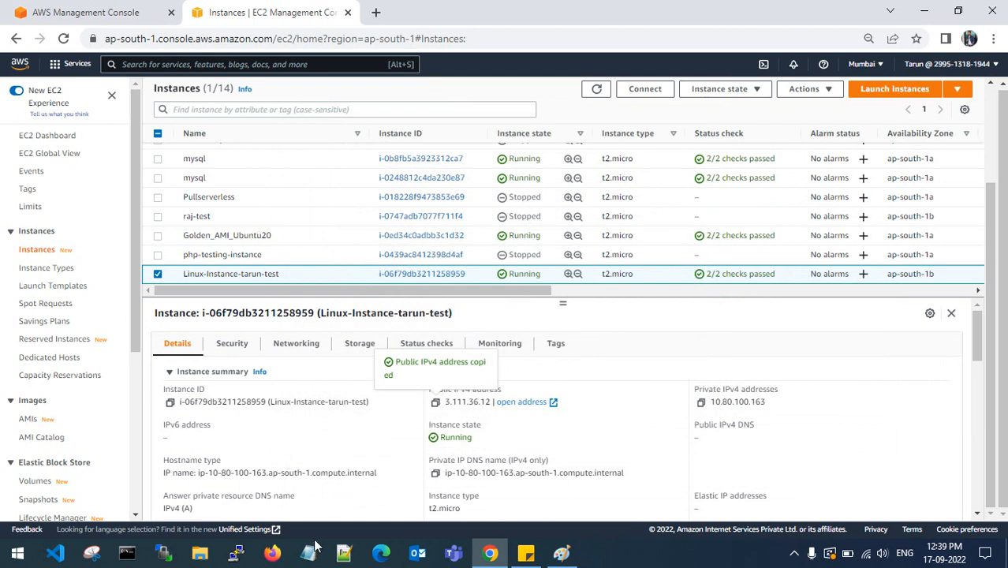
Switch to PuTTY, set the host to the copied address 3.111.36.12, and load the Desktop PPK file as the SSH authentication key.
left_click(235, 552)
key("ctrl+v")
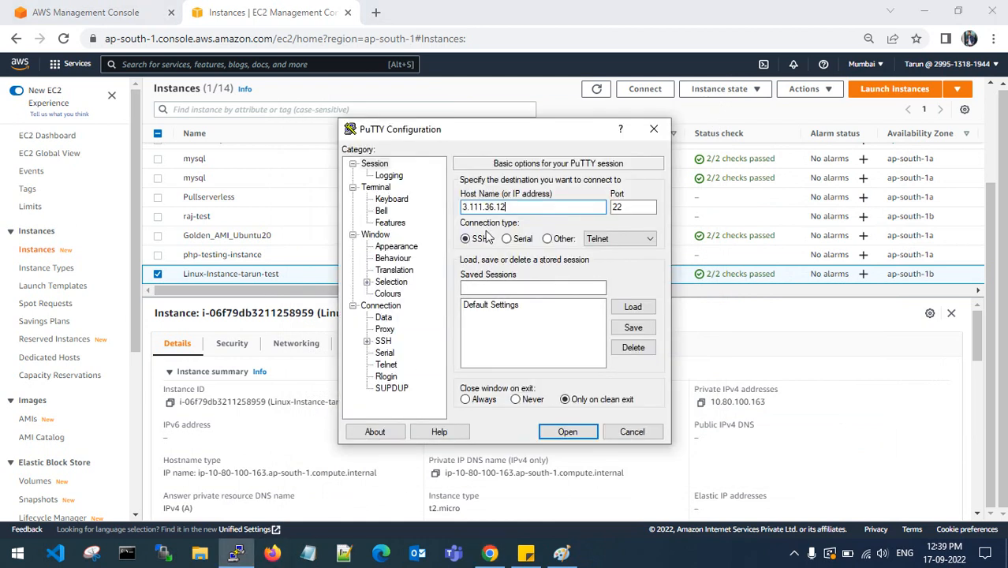
left_click(384, 341)
left_click(367, 341)
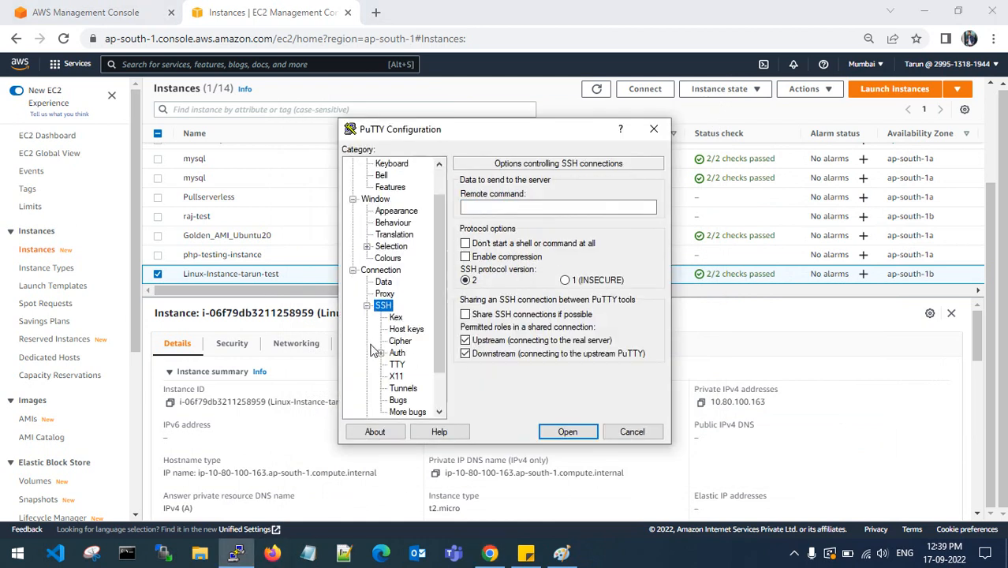
left_click(397, 353)
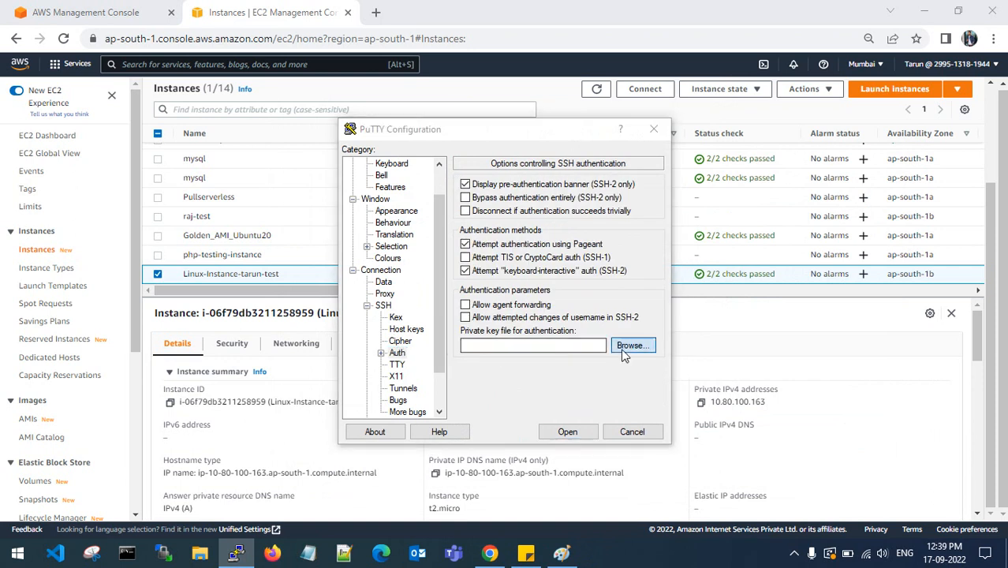
left_click(631, 347)
double_click(527, 252)
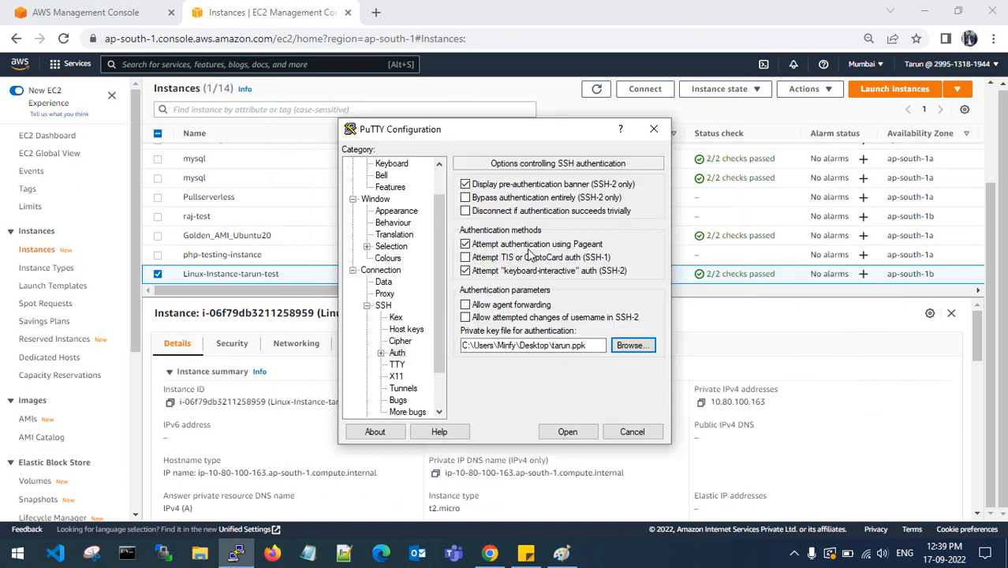
Open the SSH session, log in as ec2-user and maximize the terminal window.
left_click(557, 430)
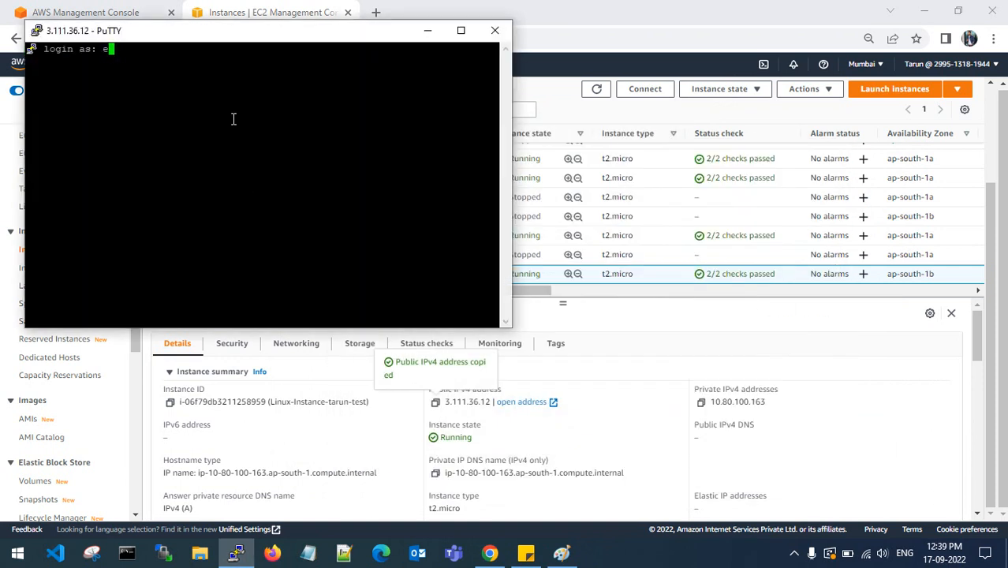
type("ec2-user")
key("Return")
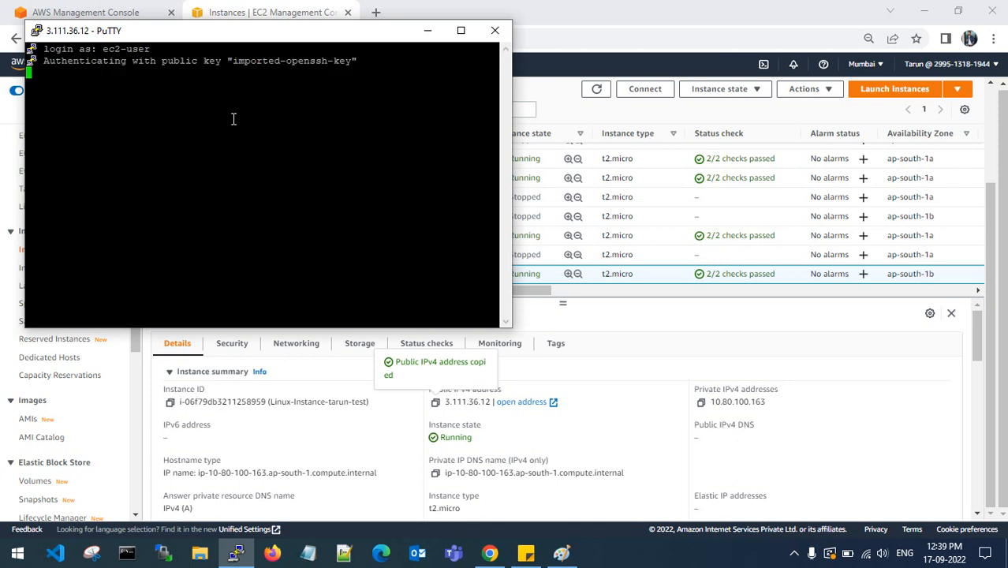
key("super+Up")
key("Return")
key("Return")
key("Return")
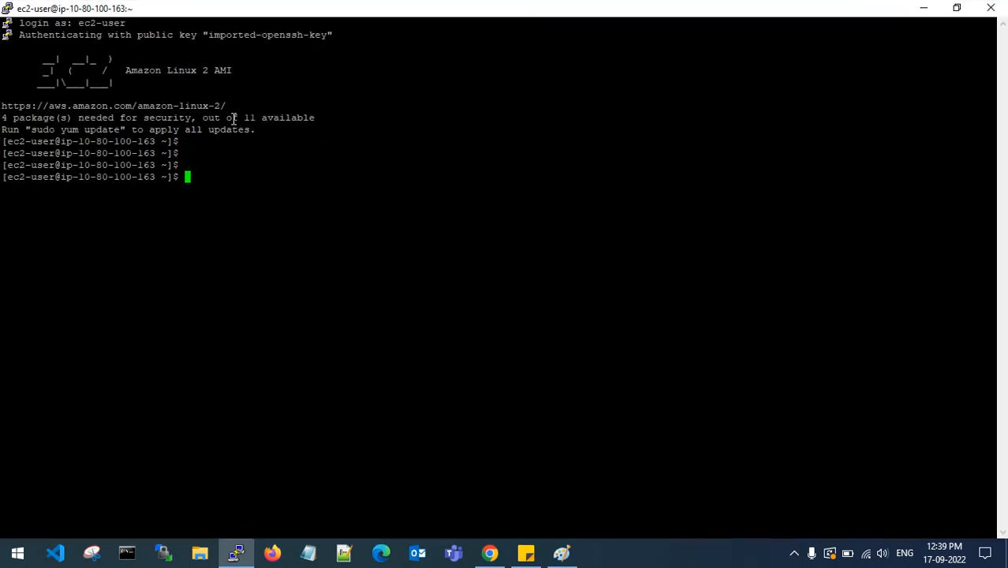
Switch to the root user's login shell with sudo su -.
type("sudo su -0")
key("BackSpace")
key("Return")
key("Return")
key("Return")
key("Return")
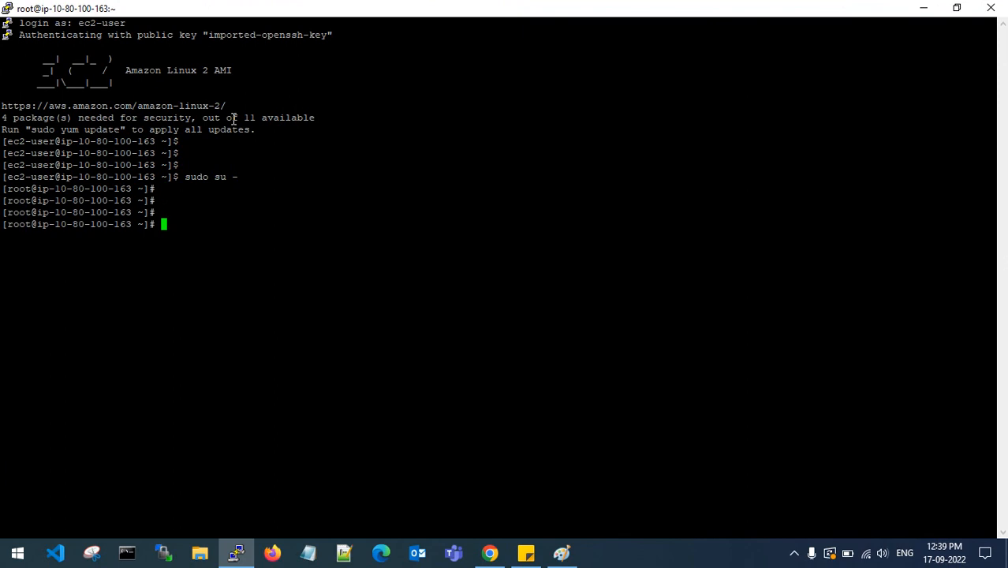
Print the current working directory with pwd.
type("pwd")
key("Return")
key("Return")
key("Return")
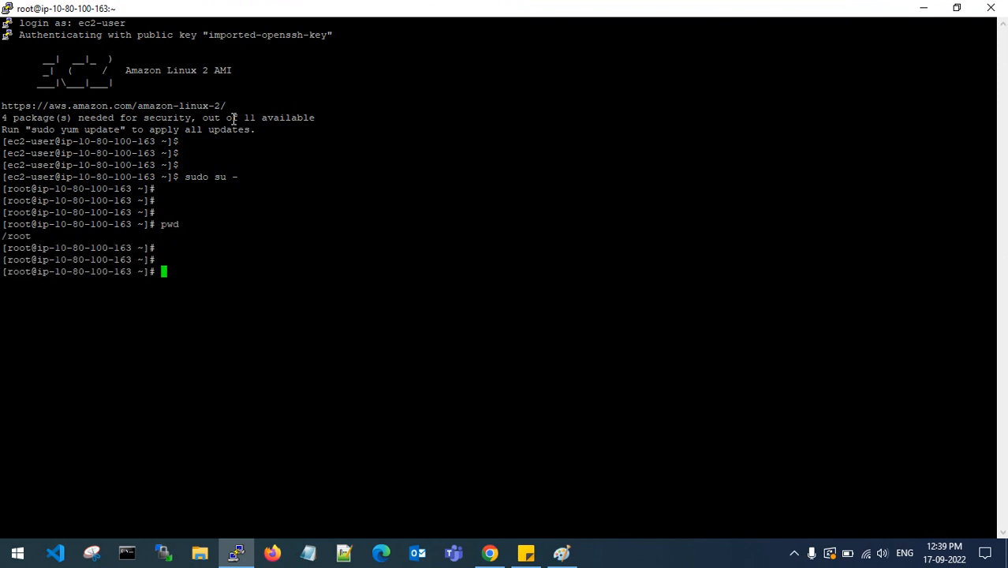
Query the server's host name with hostname and its IP address with hostname -i.
type("hostname")
key("Return")
key("Return")
key("Return")
type("ho")
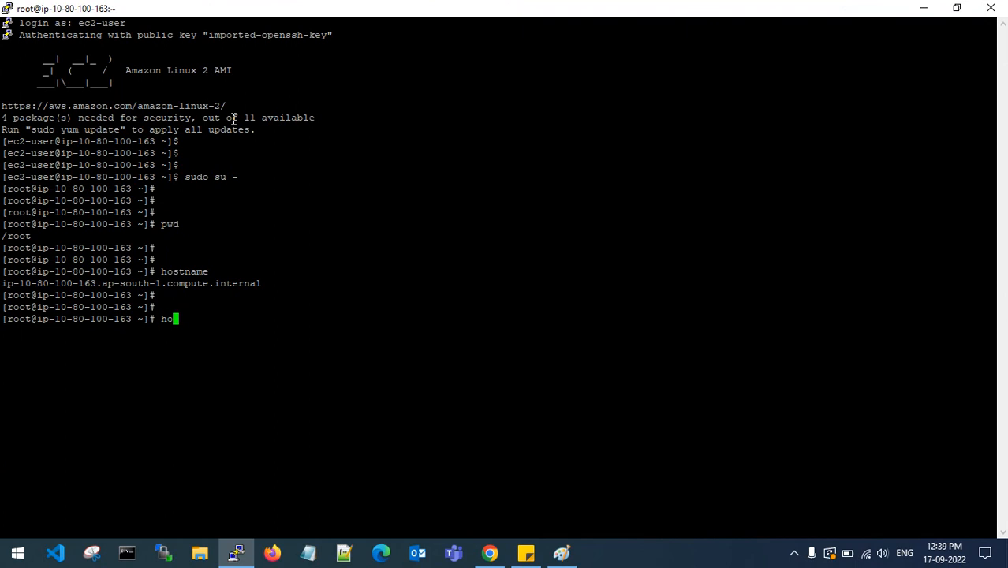
type("stname -i")
key("Return")
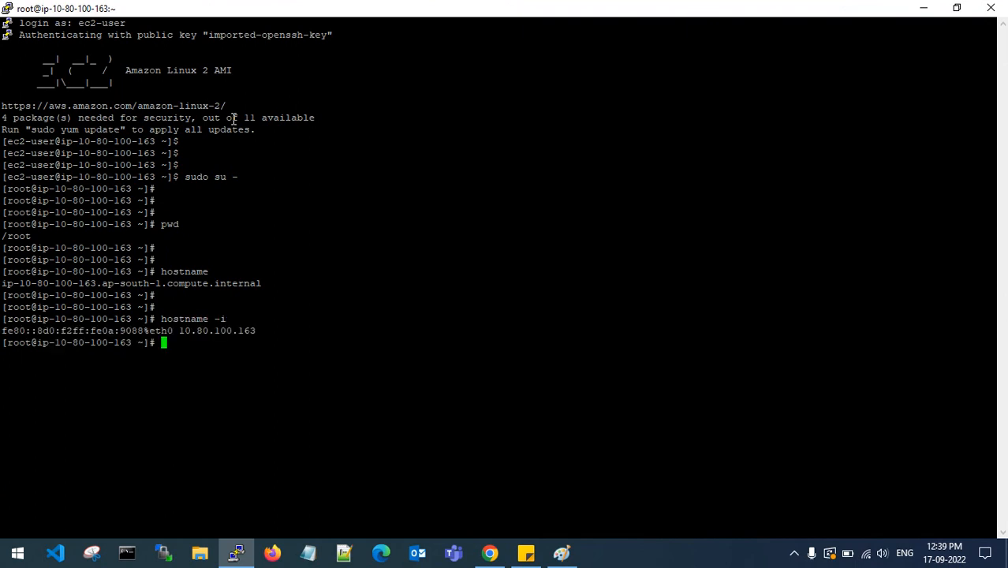
key("Return")
key("Return")
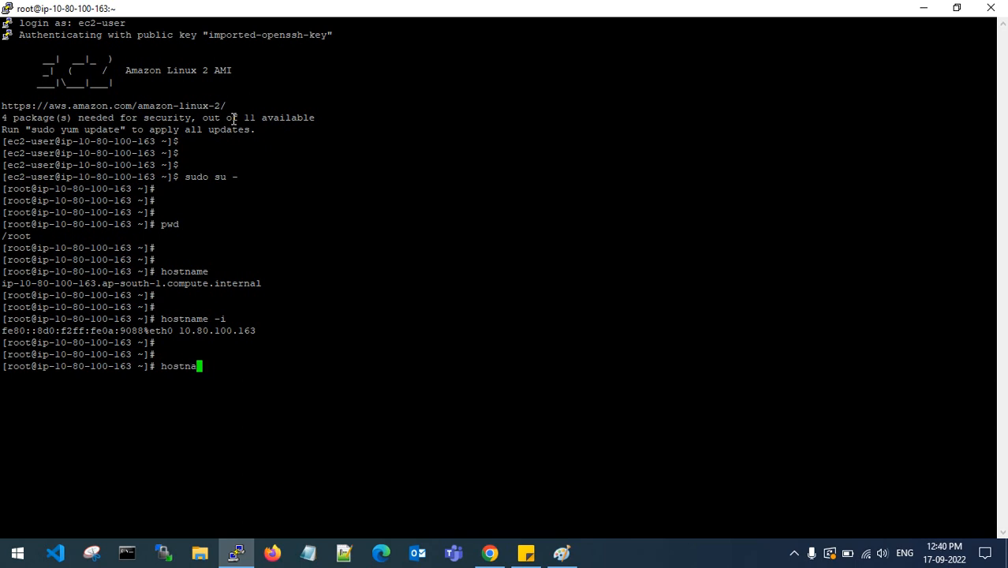
Set the server's host name to the owner's first name with hostnamectl set-hostname.
type("l set-0hots")
key("BackSpace")
key("BackSpace")
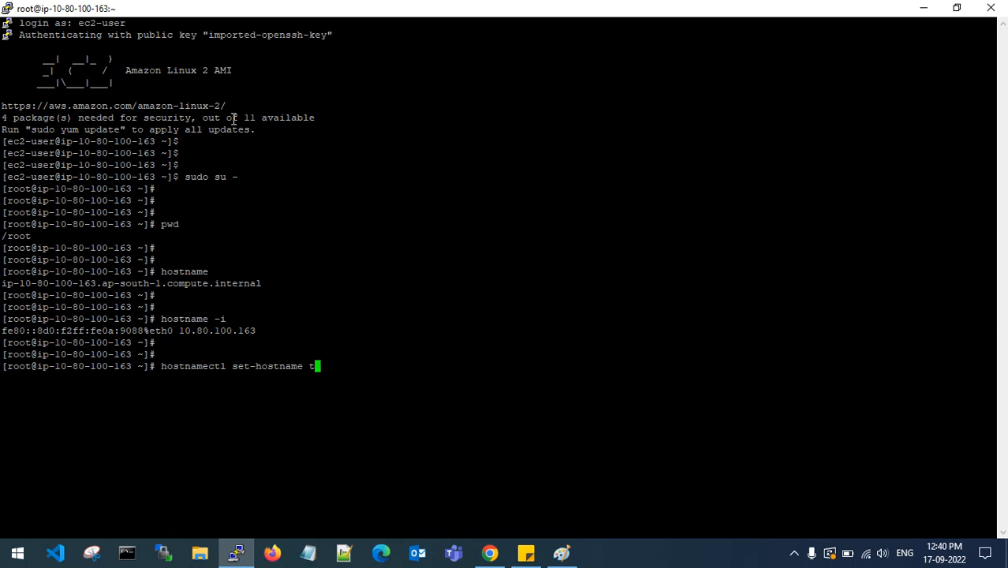
type("arun")
key("Return")
key("Return")
key("Return")
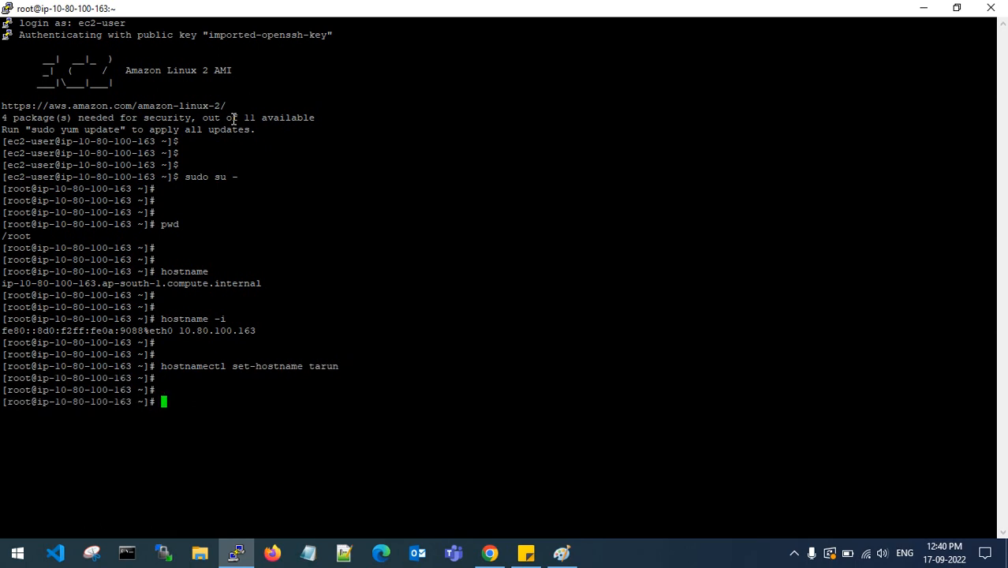
Rerun the hostname command to check the new host name.
key("Up")
key("Up")
key("Up")
key("Return")
key("Return")
key("Return")
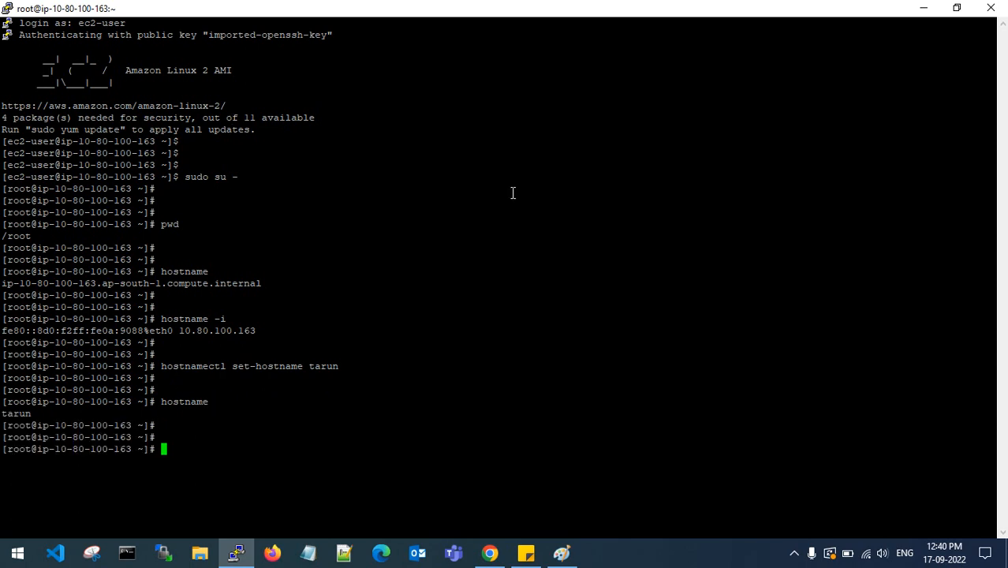
Return to the EC2 console, start launching another instance, and name it with the owner's first name followed by -windows-test-instance.
left_click(925, 9)
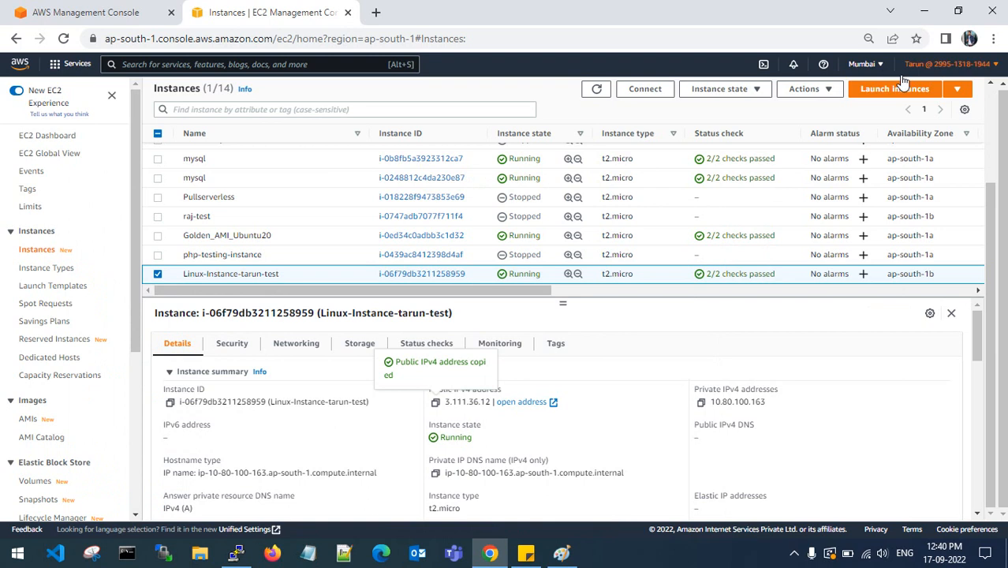
left_click(901, 87)
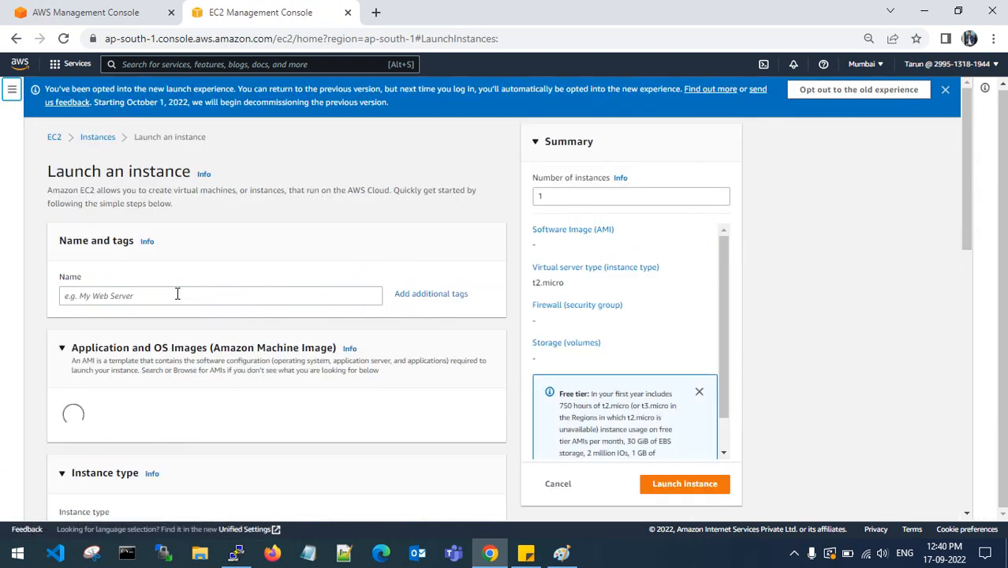
left_click(177, 294)
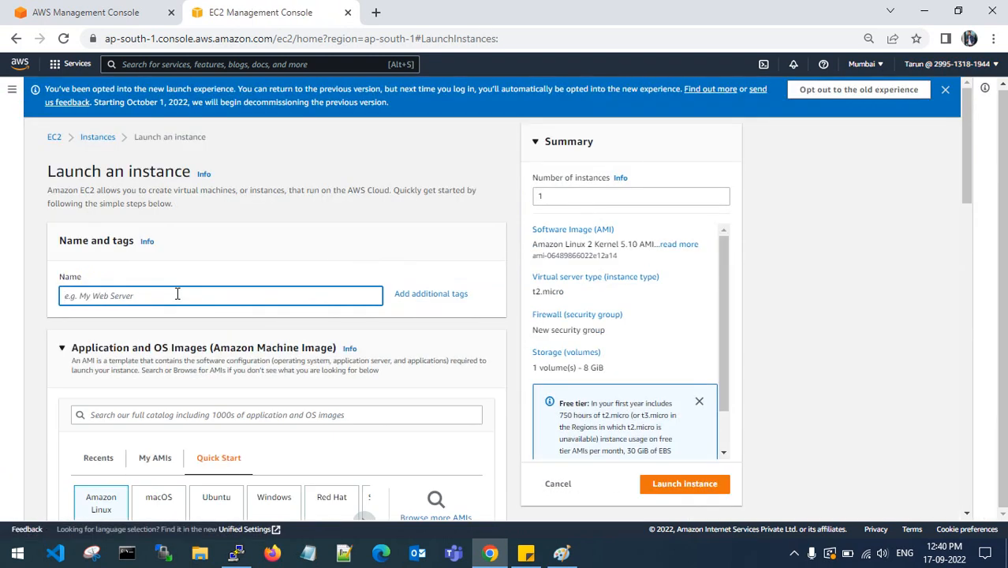
type("tarun-windows-test-instance")
Choose the Windows quick-start image Microsoft Windows Server 2022 Base for the new instance.
scroll(225, 295, "down", 3)
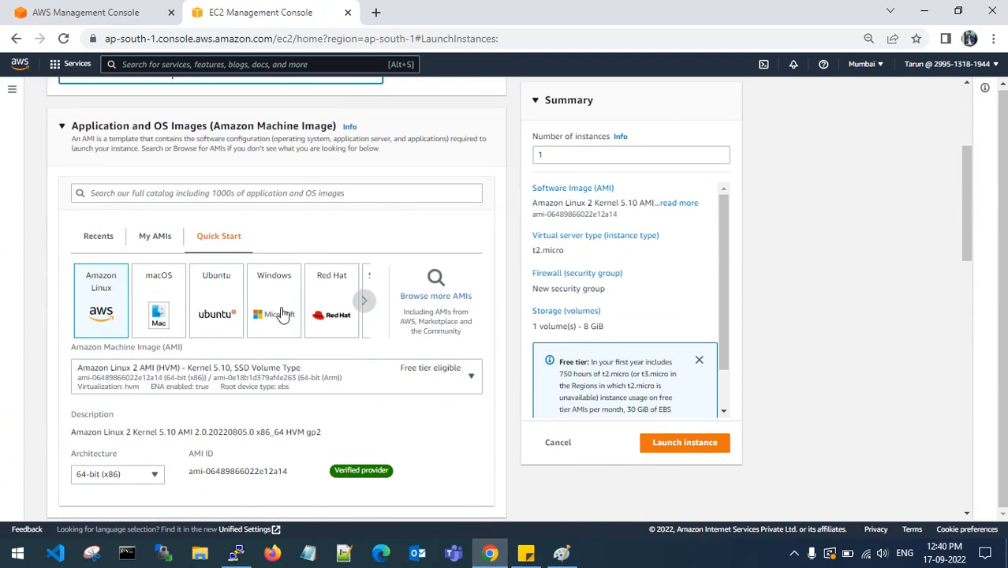
left_click(282, 314)
scroll(284, 328, "down", 2)
left_click(276, 226)
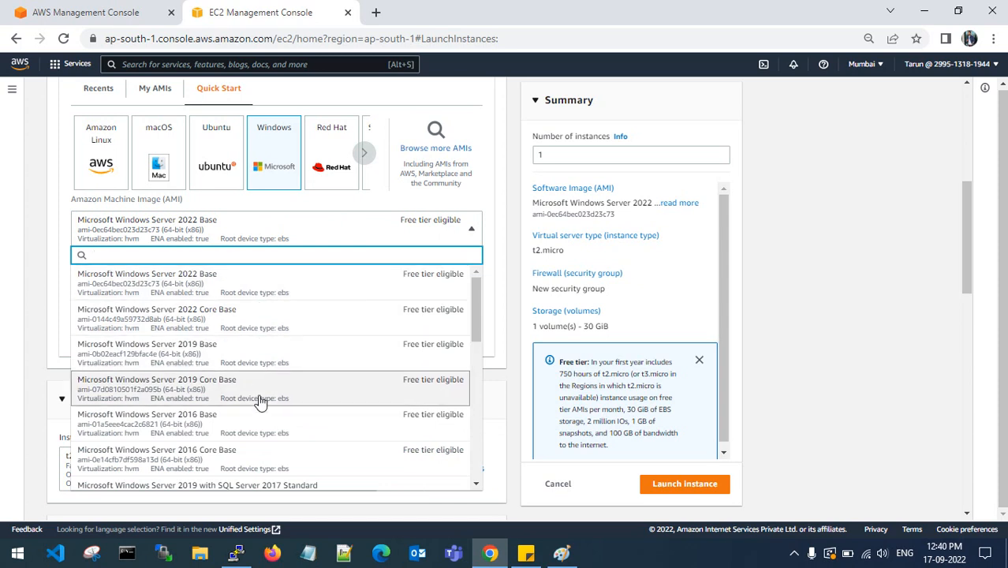
scroll(259, 410, "down", 2)
scroll(258, 422, "up", 3)
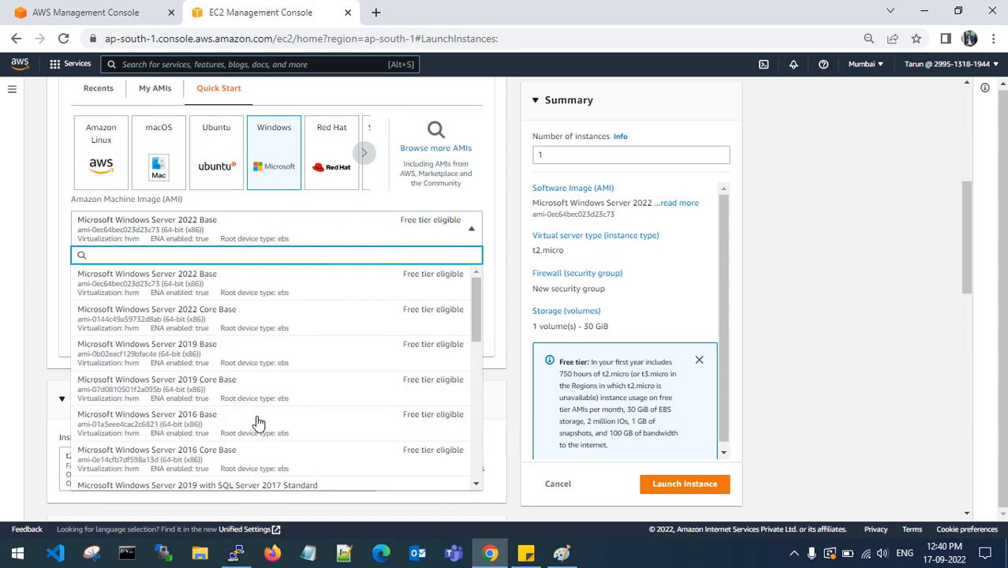
left_click(267, 293)
scroll(266, 319, "down", 3)
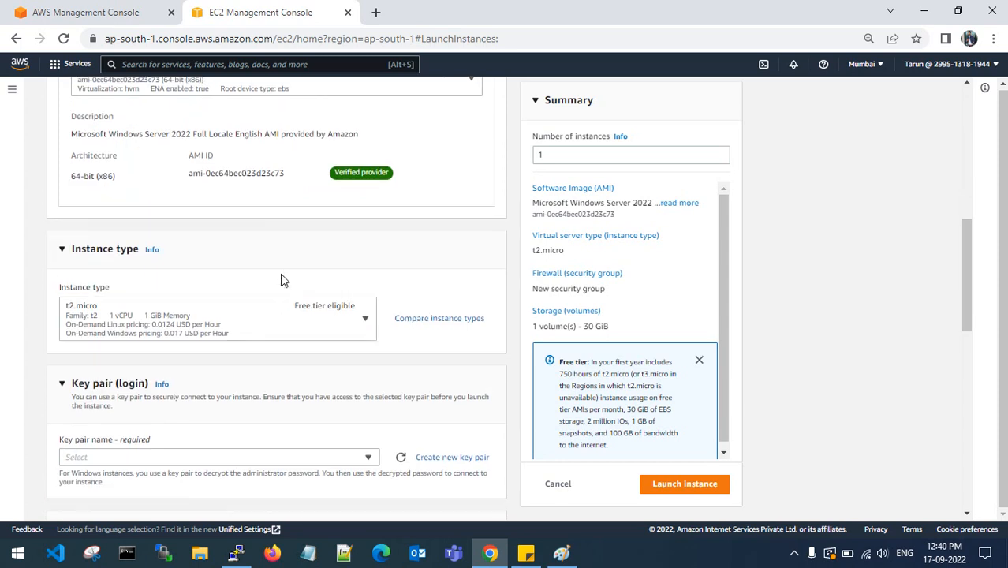
Choose the existing key pair named with the owner's first name for the Windows instance login.
scroll(281, 279, "down", 3)
left_click(260, 238)
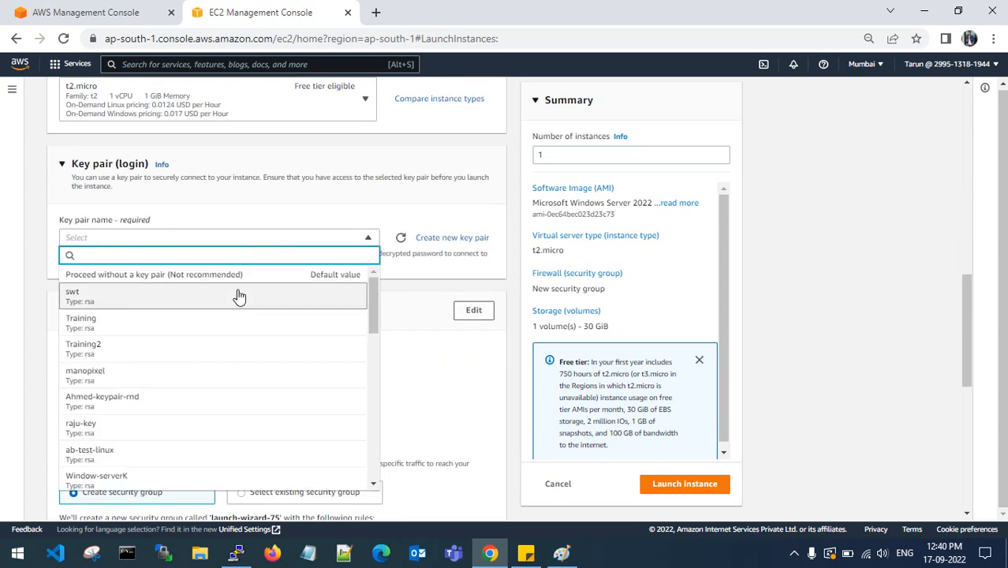
scroll(229, 355, "down", 10)
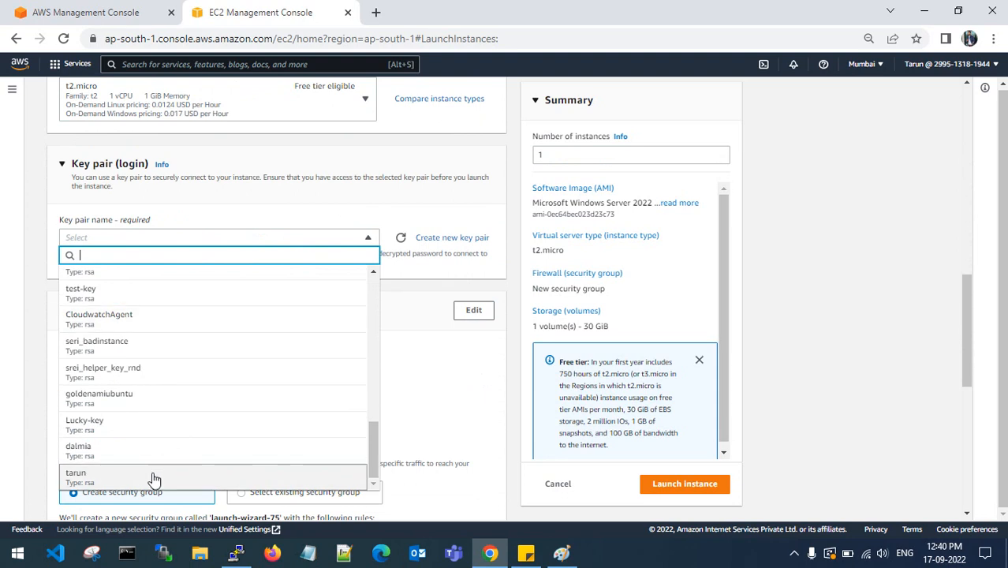
scroll(154, 480, "down", 3)
left_click(150, 259)
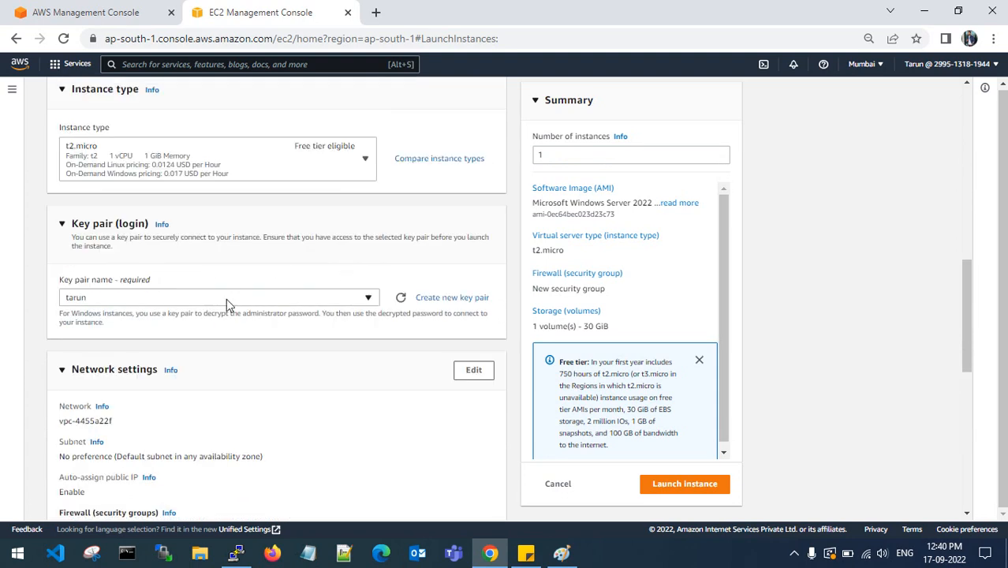
Edit the network settings to use the owner's test VPC (10.80.0.0/16) and enable auto-assigned public IP.
scroll(236, 307, "down", 2)
scroll(266, 316, "up", 2)
scroll(270, 314, "down", 2)
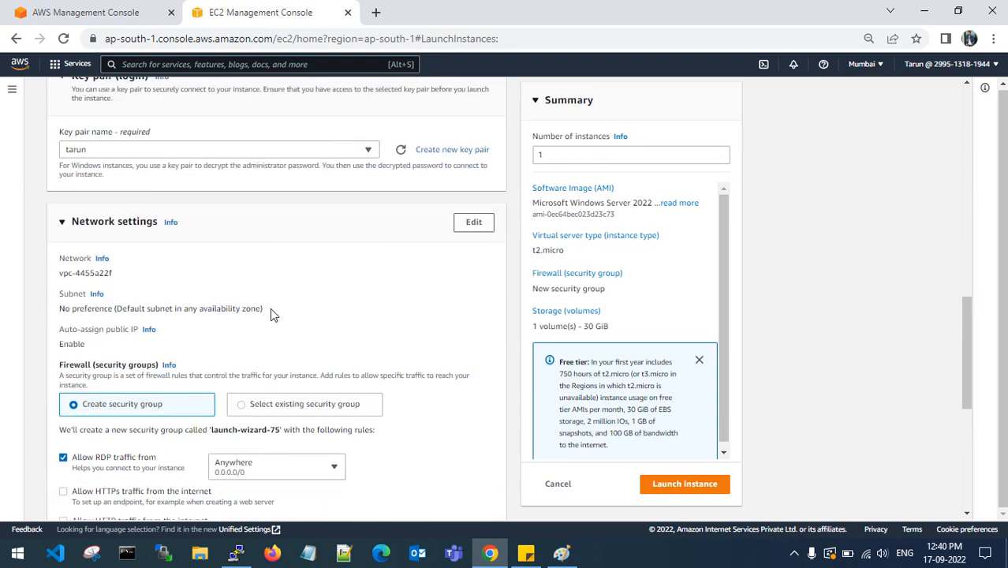
scroll(270, 314, "down", 1)
left_click(476, 148)
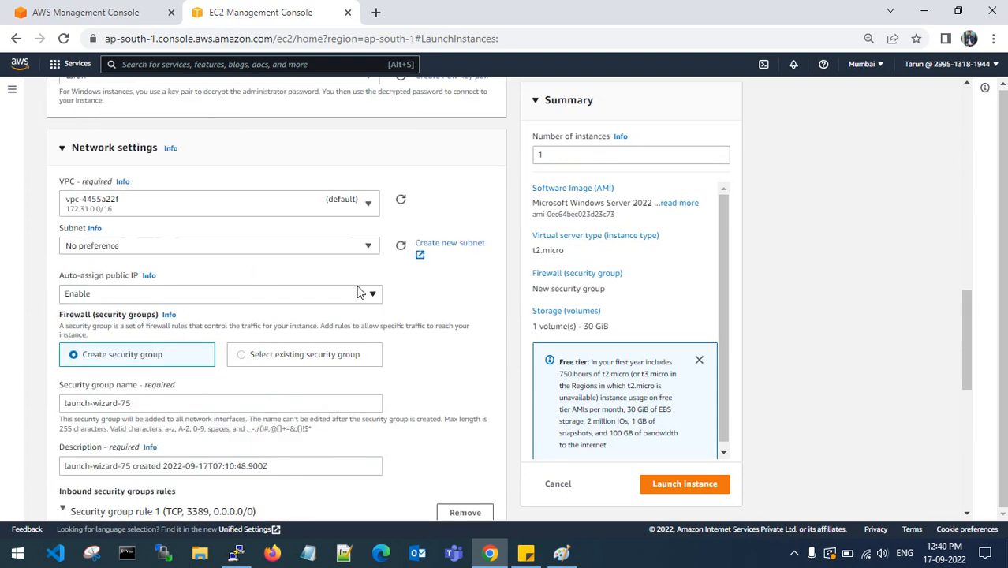
left_click(236, 207)
left_click(223, 308)
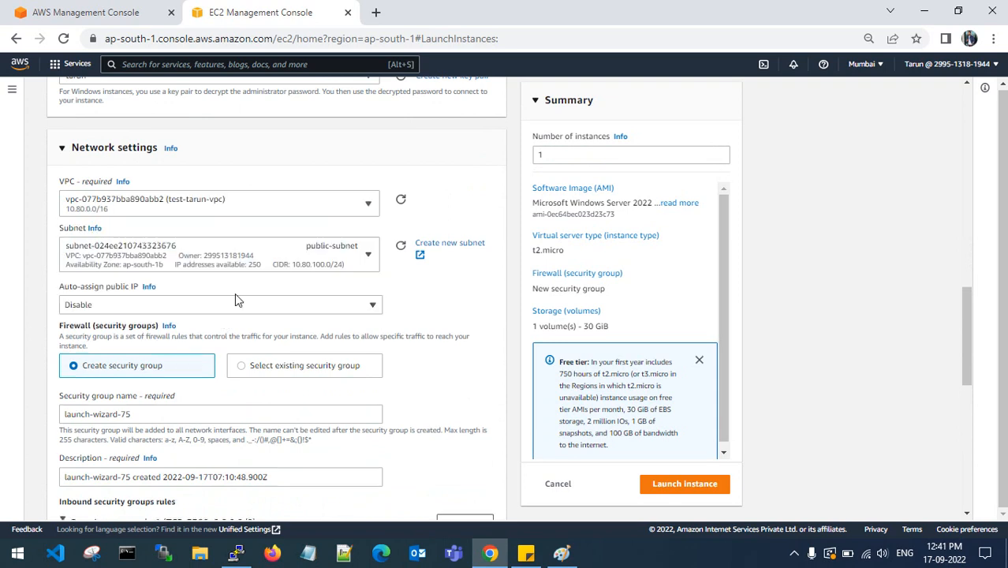
left_click(221, 310)
left_click(175, 326)
Assign the existing security group "To get access from outside" to the instance.
scroll(270, 321, "down", 2)
left_click(272, 223)
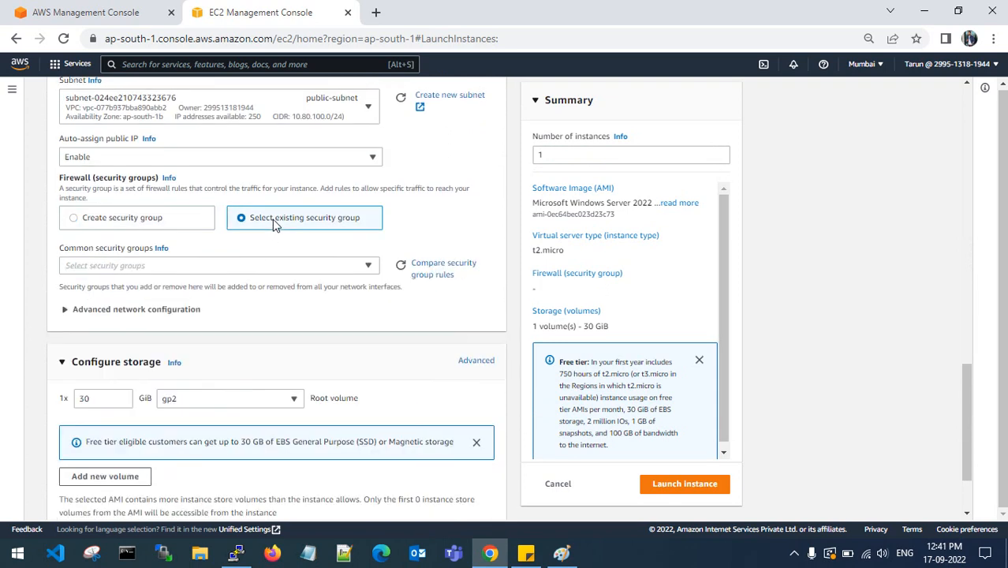
left_click(225, 269)
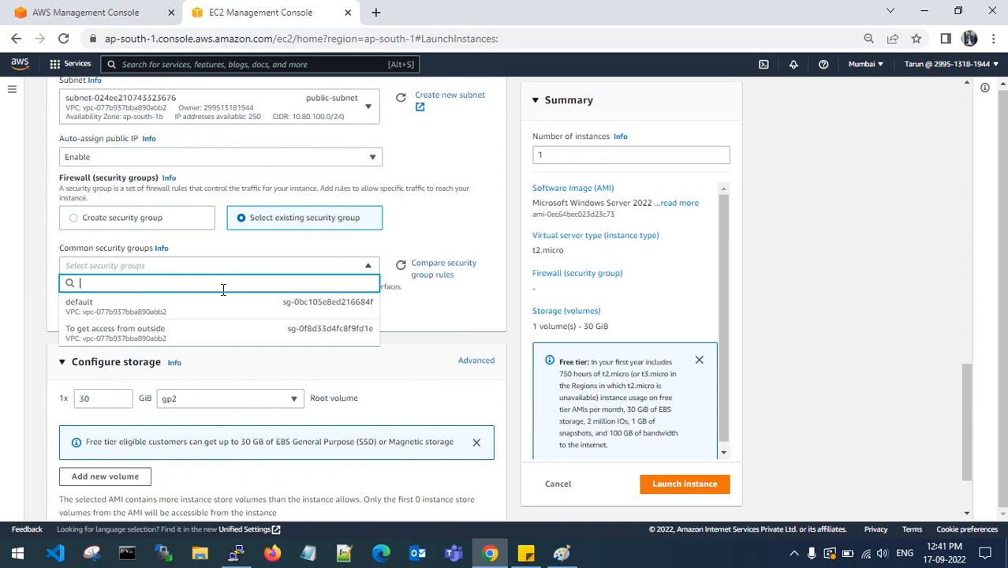
left_click(195, 338)
scroll(240, 299, "down", 1)
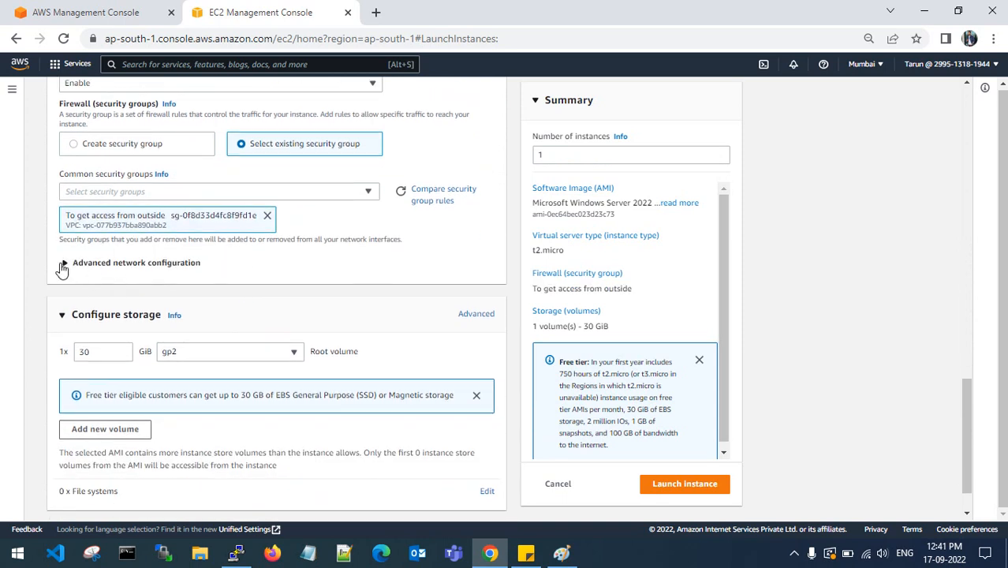
Set the root volume's storage type to General purpose SSD (gp3).
scroll(157, 276, "down", 1)
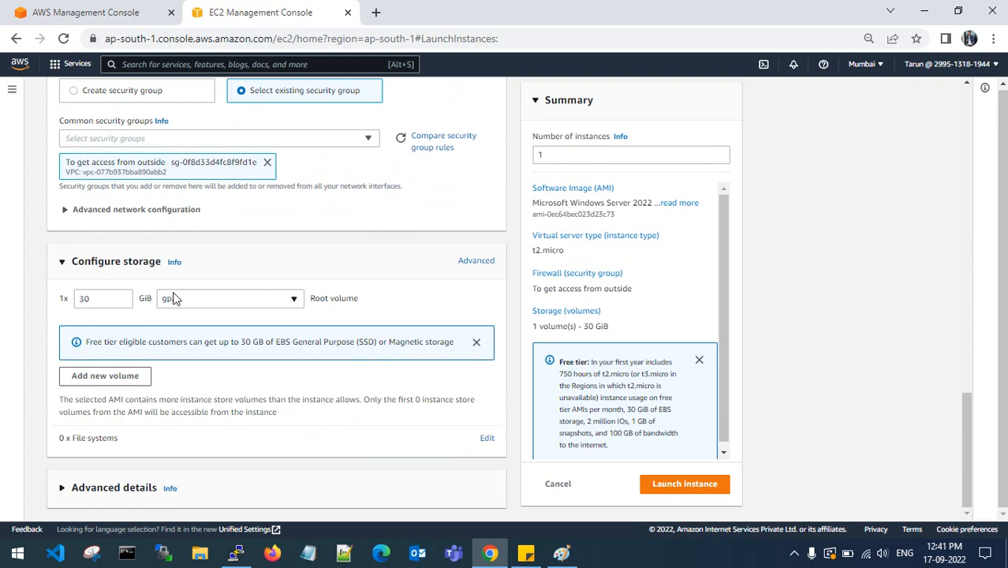
left_click(211, 309)
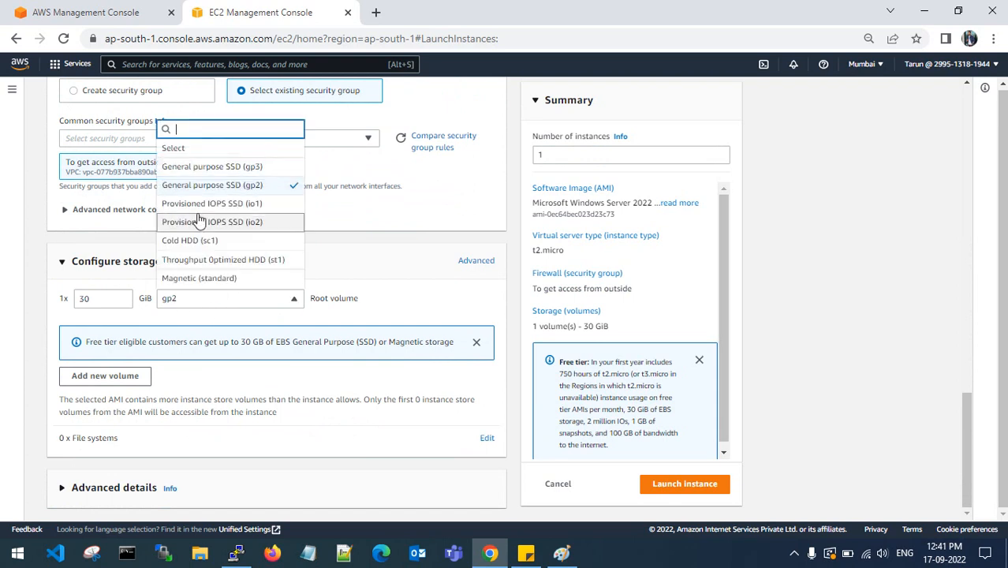
left_click(226, 169)
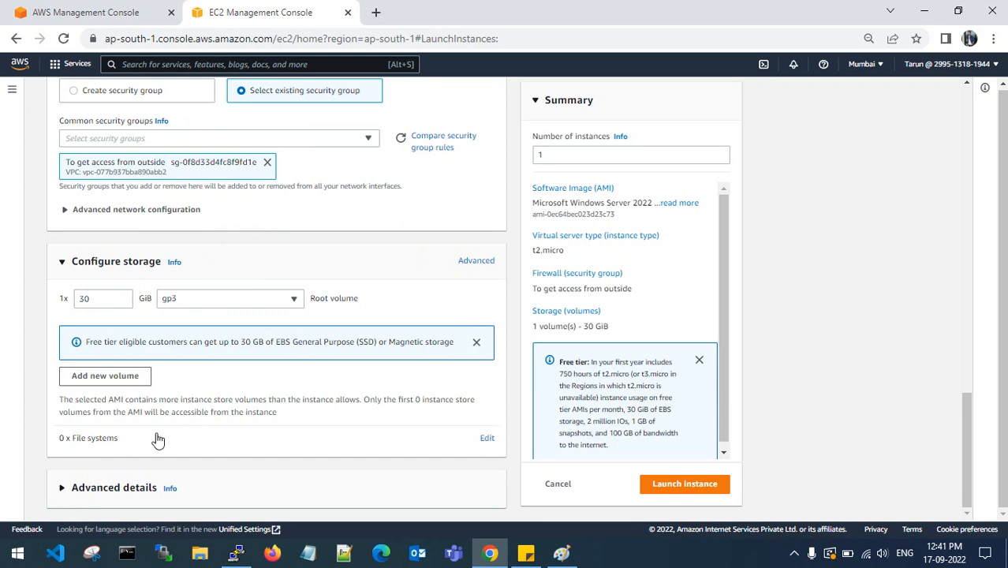
Expand the advanced details and enable termination protection for the instance.
left_click(113, 487)
scroll(243, 356, "down", 5)
scroll(243, 355, "down", 5)
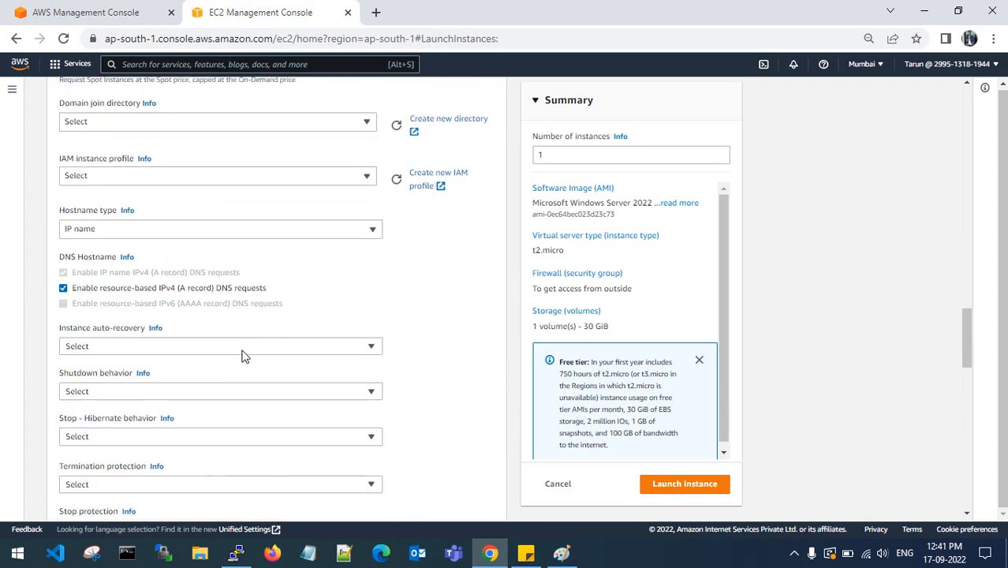
scroll(243, 356, "down", 1)
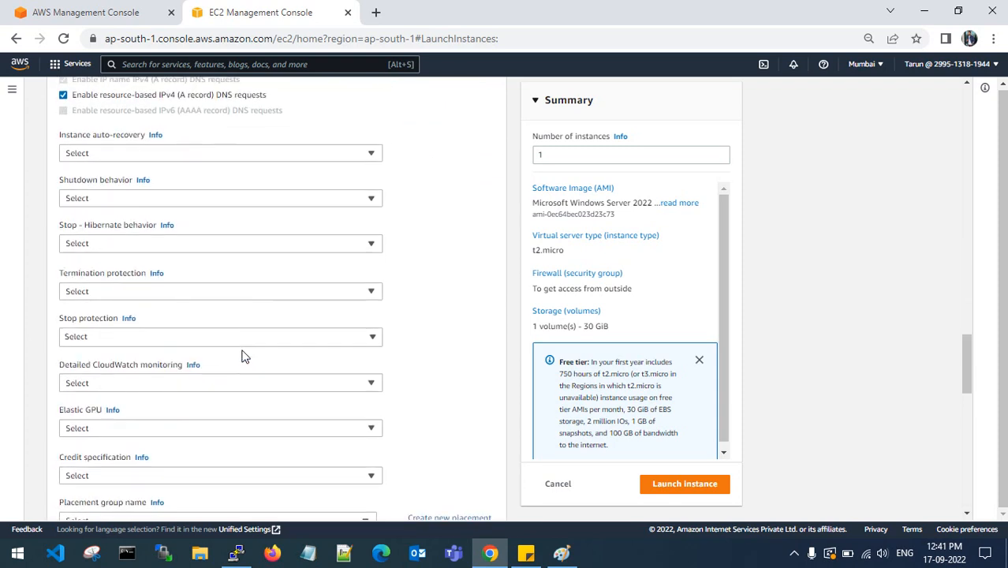
left_click(172, 293)
left_click(161, 327)
Review the remaining advanced details, the user data field, the network settings and the instance name before launching.
scroll(231, 332, "down", 6)
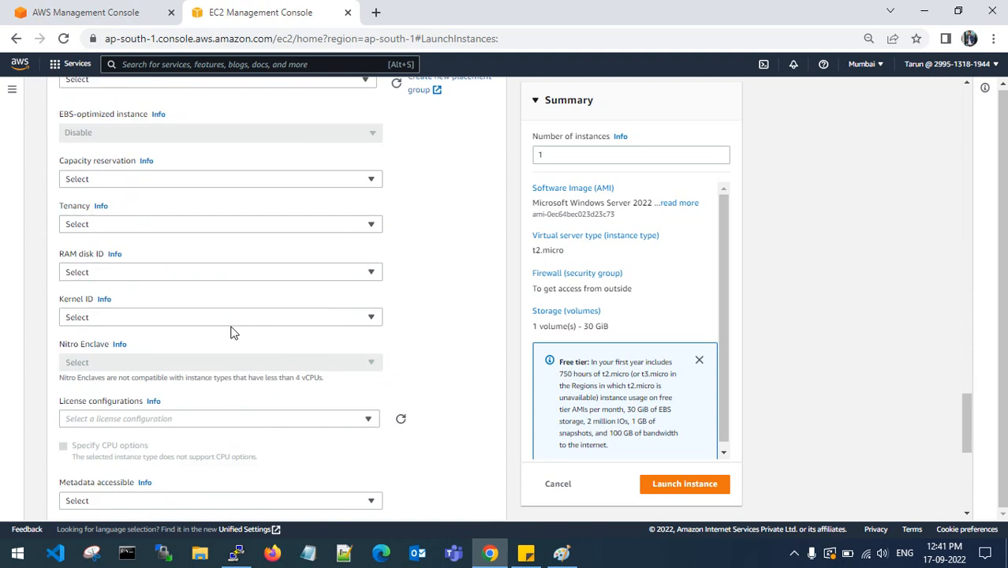
scroll(230, 332, "down", 2)
scroll(230, 331, "up", 2)
scroll(227, 331, "up", 3)
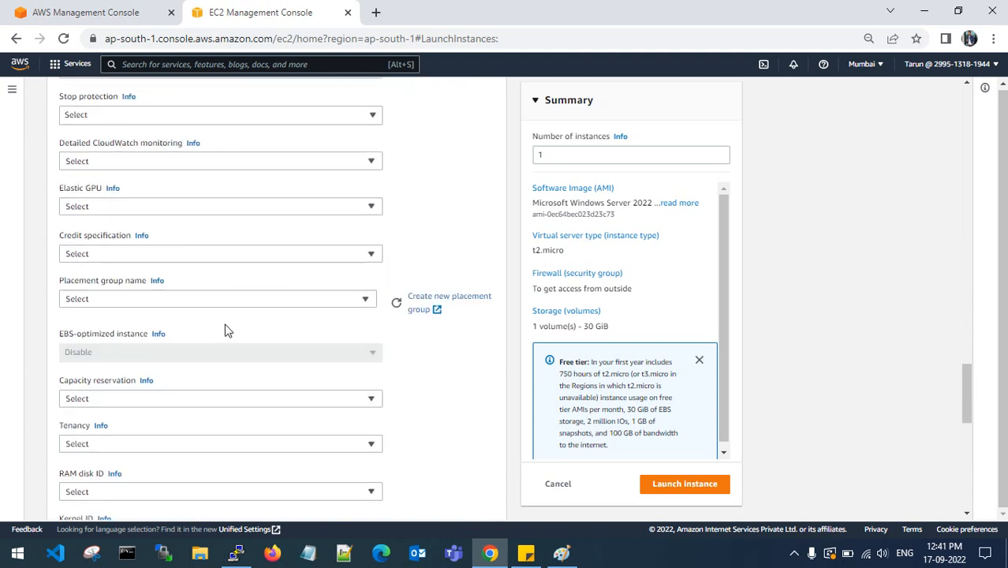
scroll(151, 263, "up", 3)
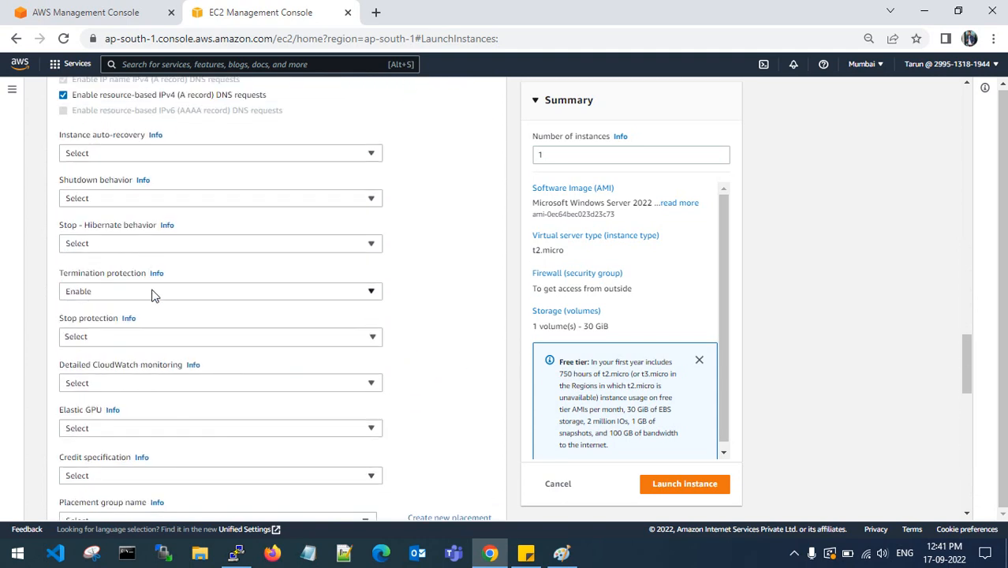
scroll(153, 295, "down", 10)
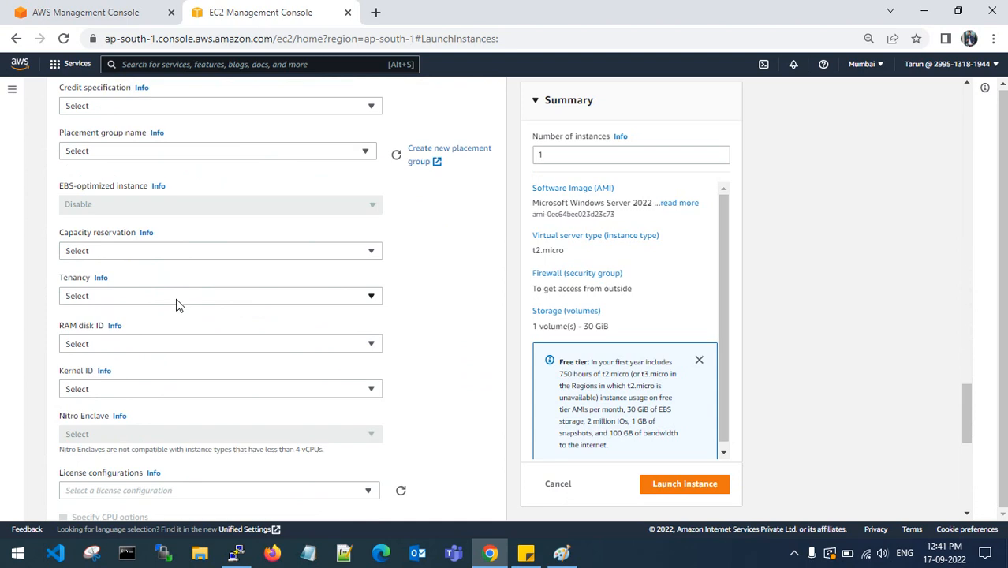
scroll(177, 308, "down", 2)
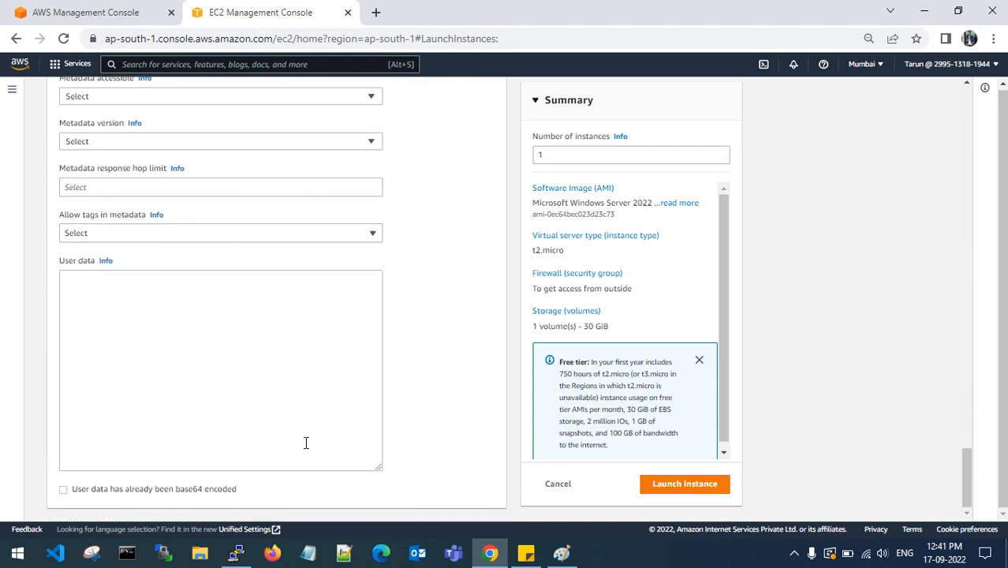
scroll(478, 365, "up", 20)
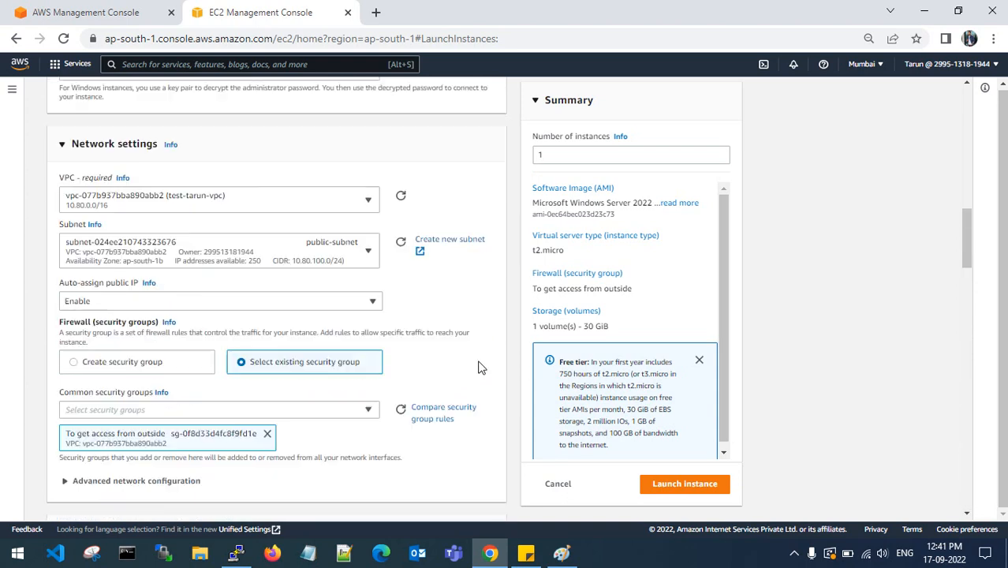
scroll(426, 345, "up", 8)
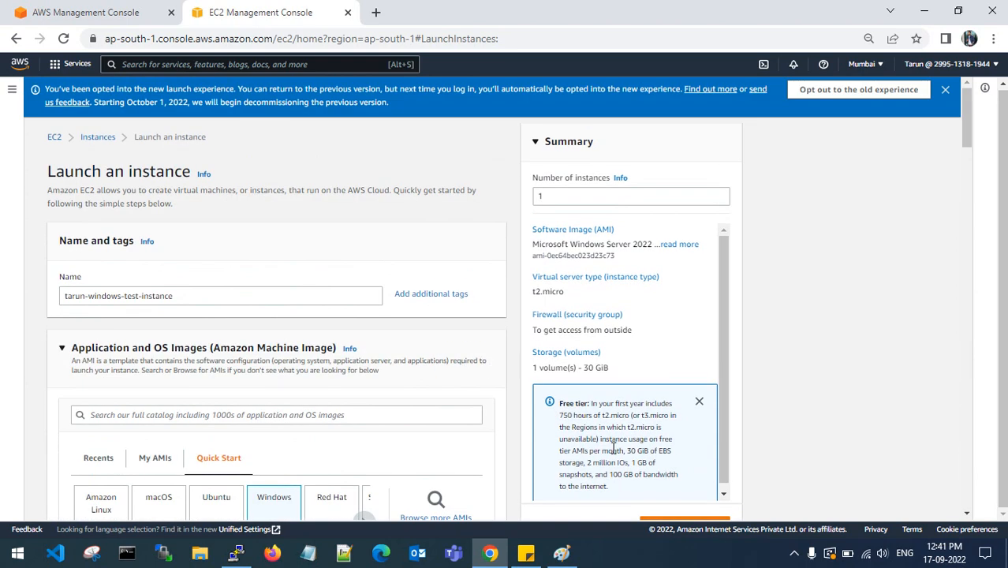
Launch the Windows instance and open its entry in the instances list from the launch confirmation.
scroll(714, 478, "down", 5)
left_click(707, 486)
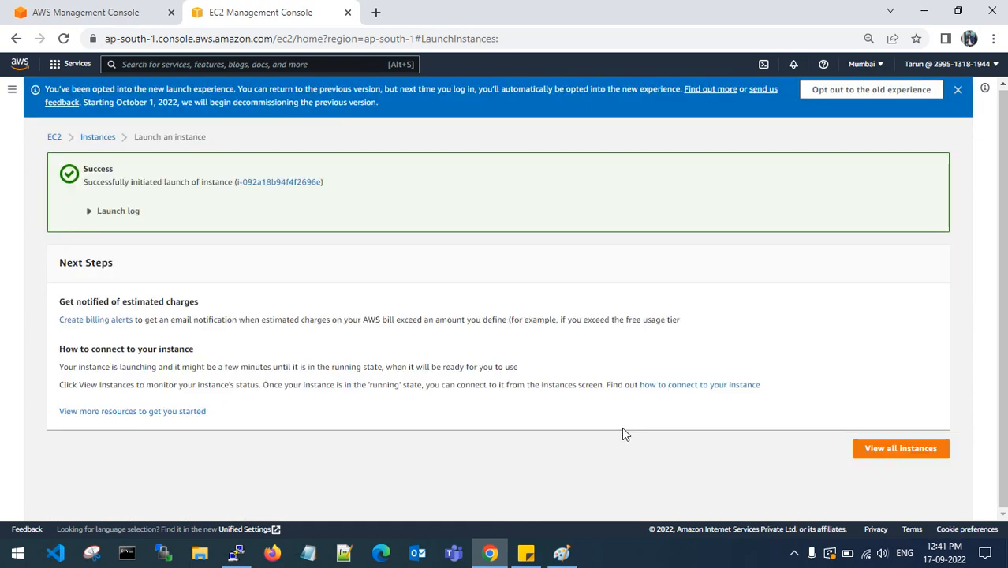
left_click(288, 183)
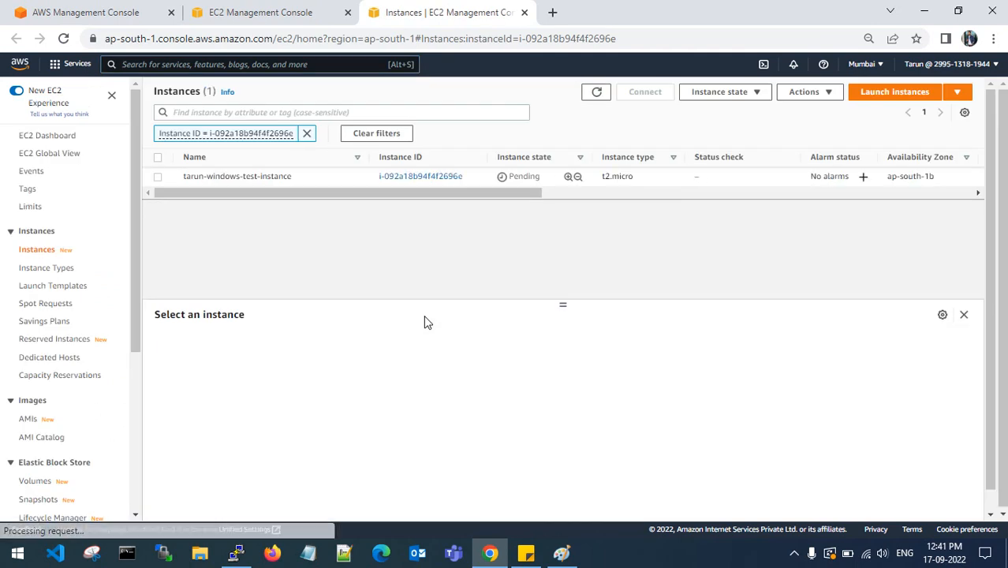
Select the new Windows instance to view its details and refresh the list to check its state.
left_click(158, 177)
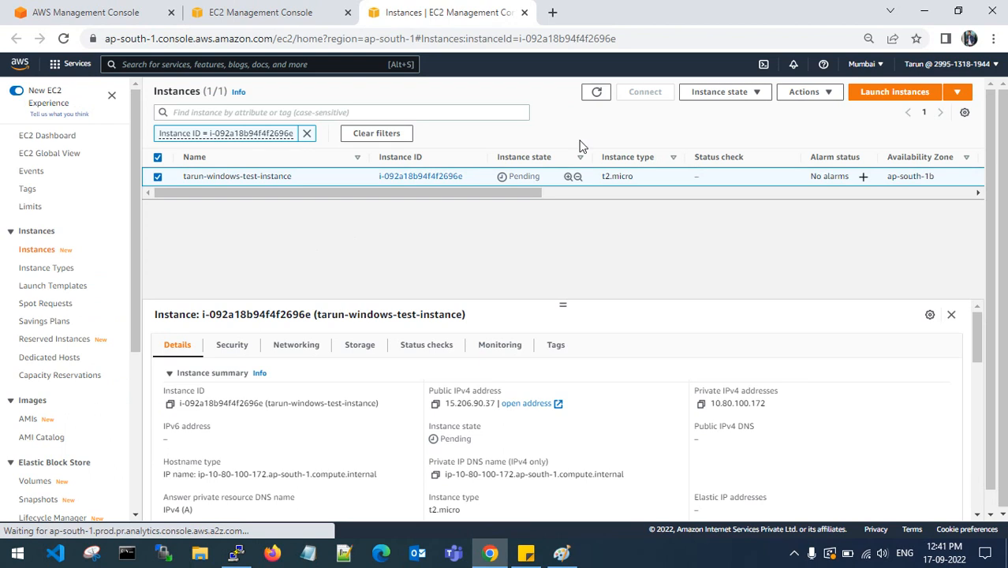
left_click(597, 92)
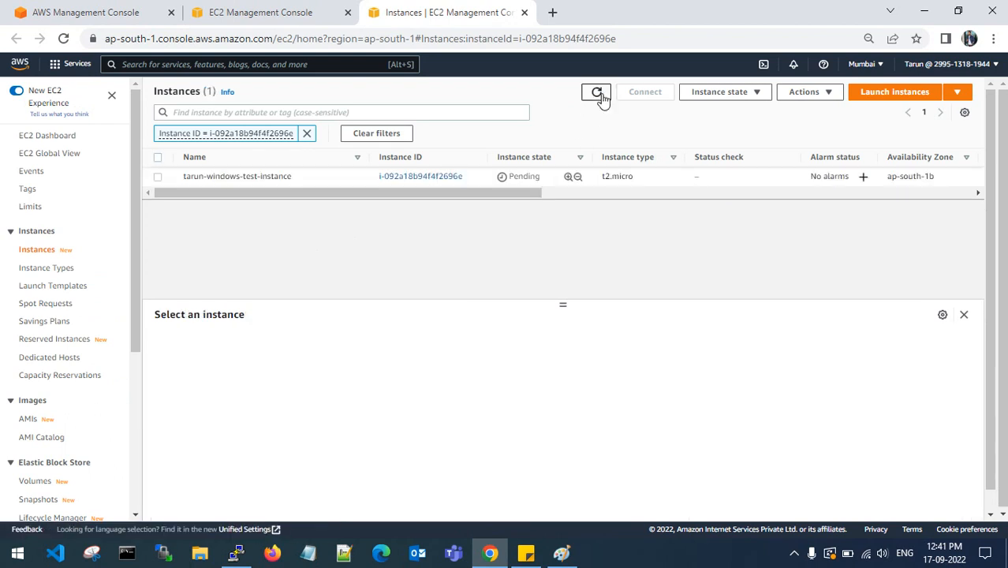
left_click(157, 176)
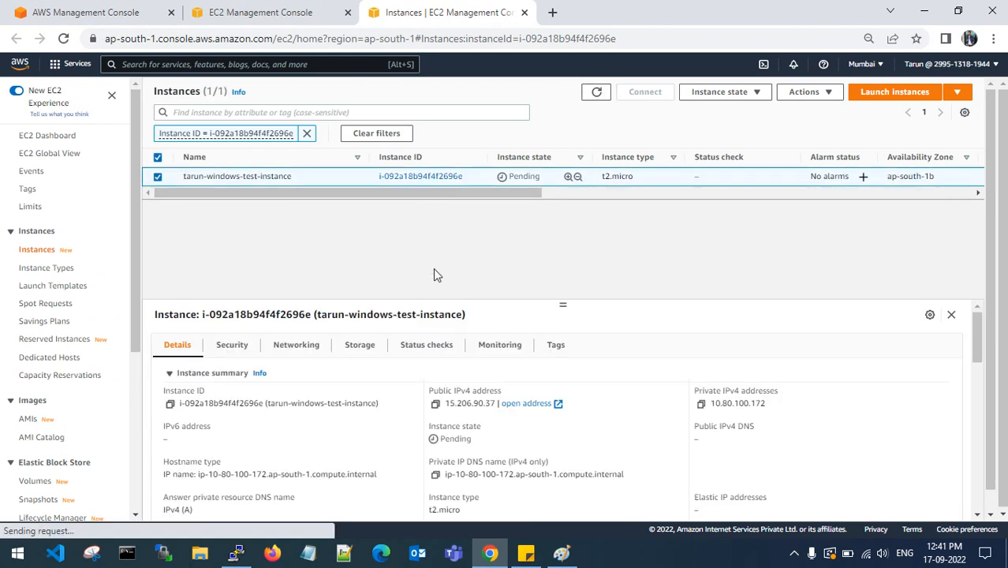
left_click(597, 93)
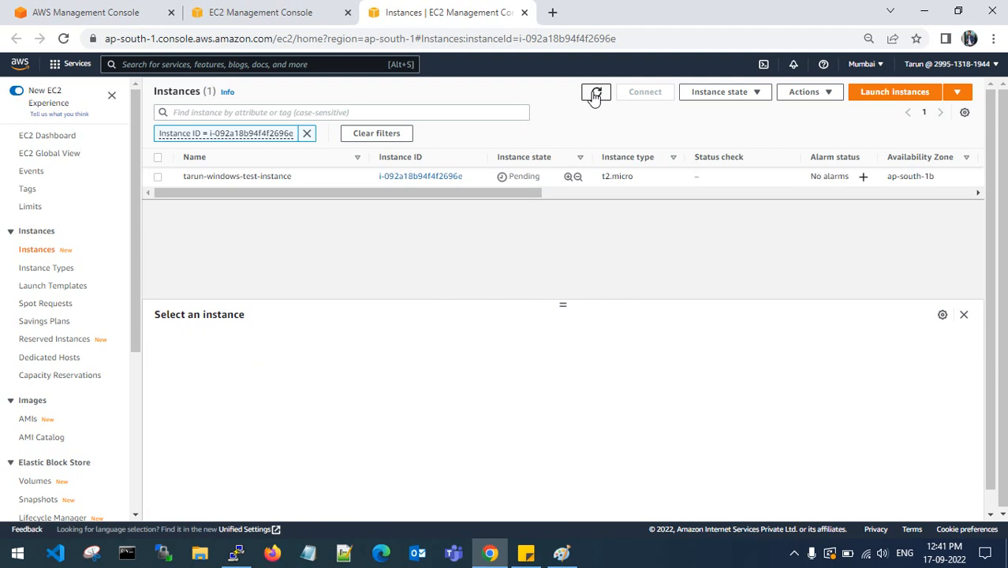
left_click(157, 177)
left_click(597, 92)
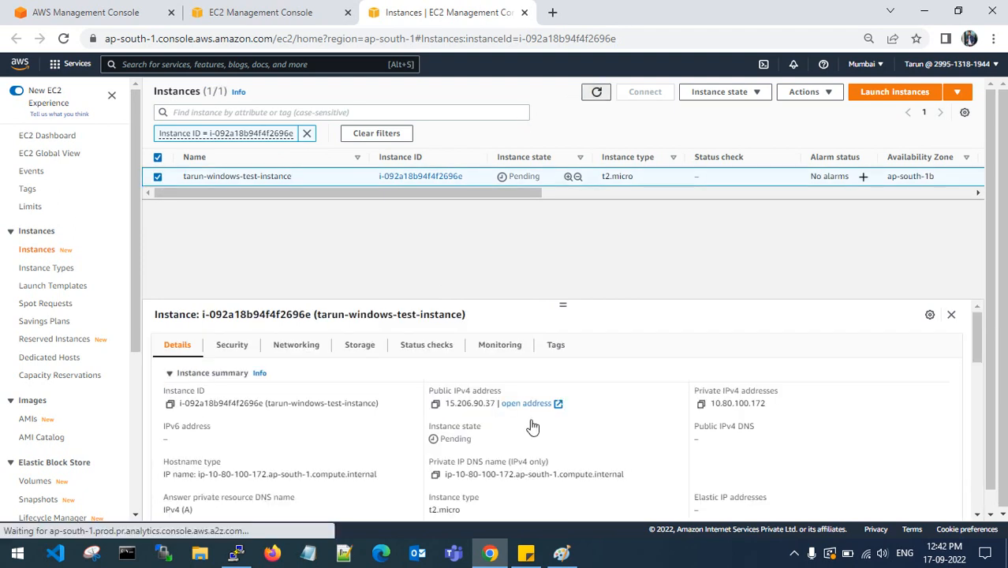
Look at the network diagram in Paint, return to the EC2 console in Chrome and keep refreshing the list until the instance is running.
left_click(562, 556)
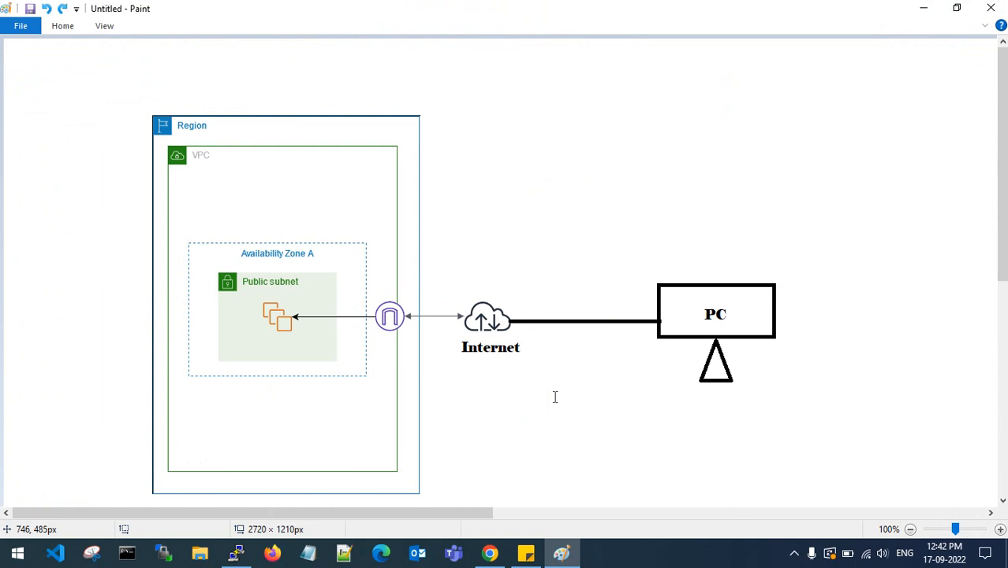
left_click(490, 554)
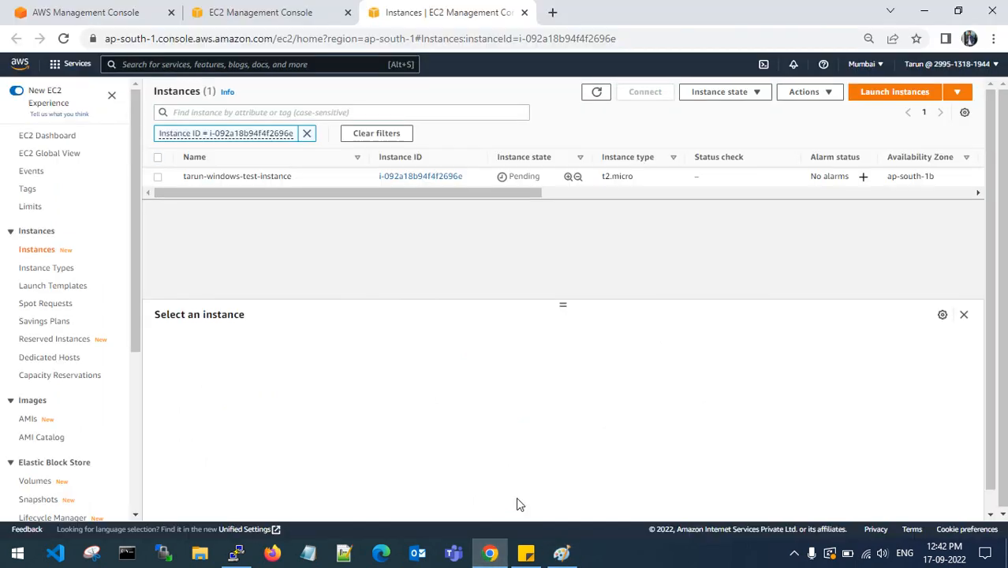
left_click(596, 93)
left_click(596, 94)
left_click(596, 94)
left_click(596, 94)
left_click(596, 94)
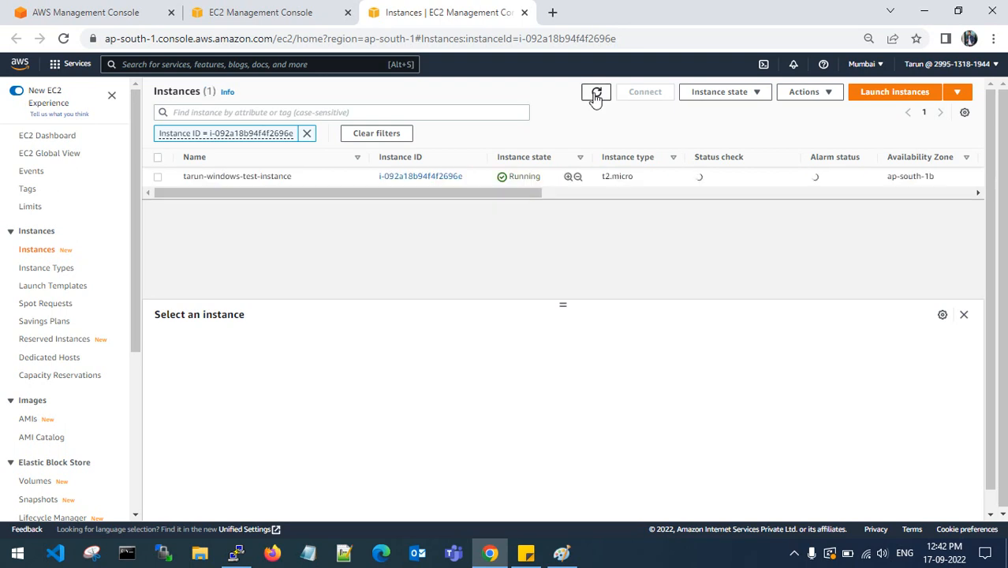
left_click(596, 94)
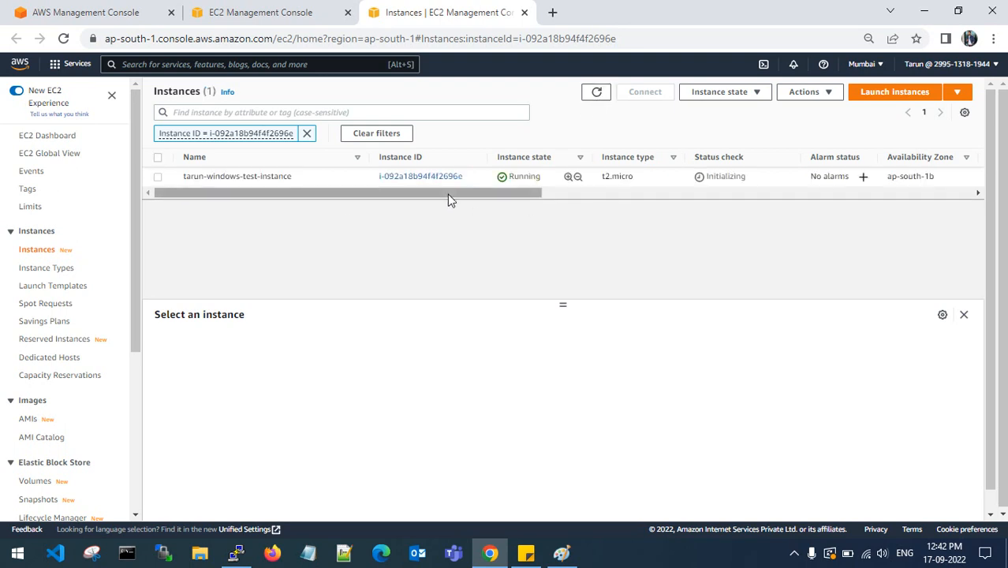
Select the running Windows instance and request its instance screenshot from the monitoring and troubleshooting options.
left_click_drag(448, 194, 329, 194)
left_click(163, 180)
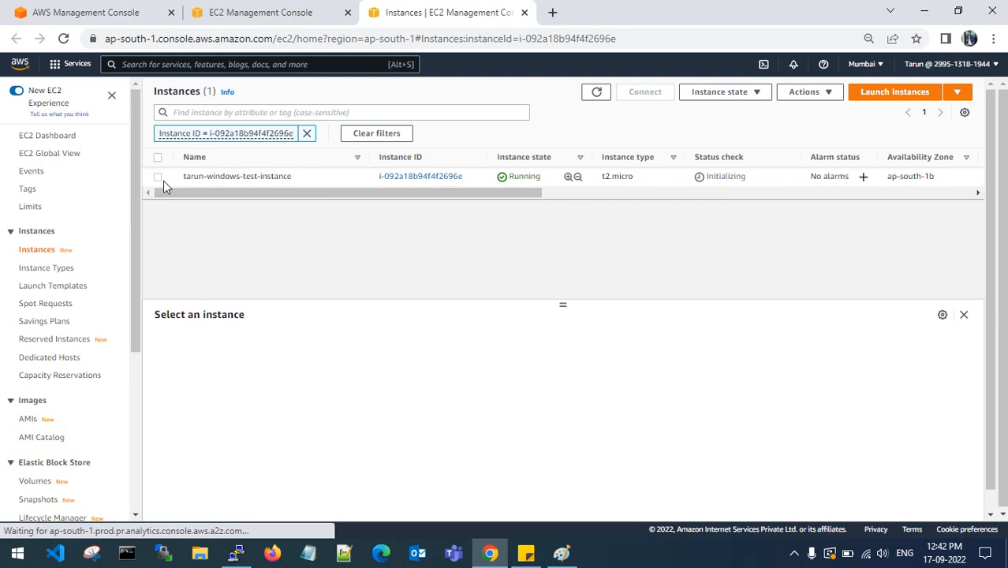
left_click(803, 92)
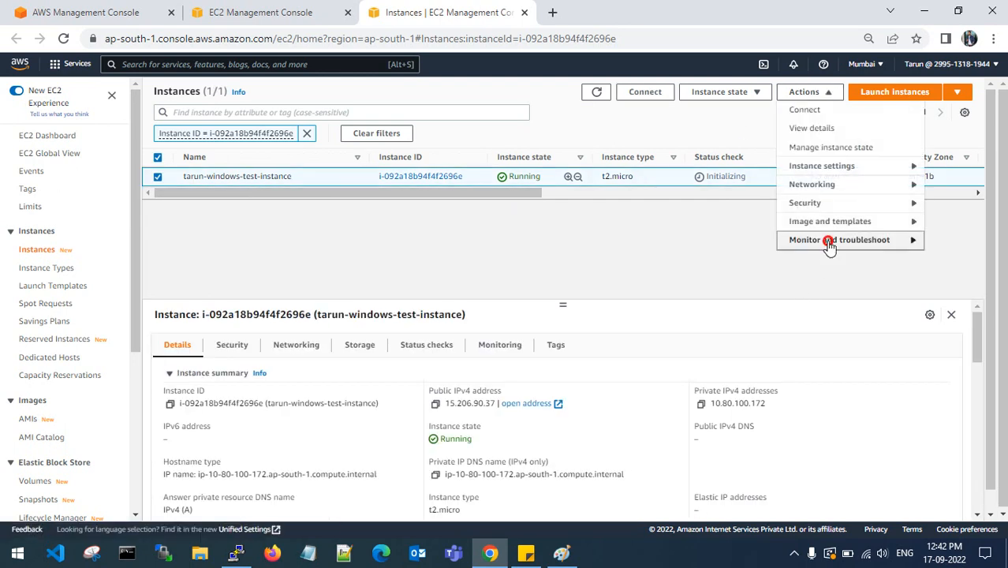
mouse_move(831, 241)
left_click(685, 258)
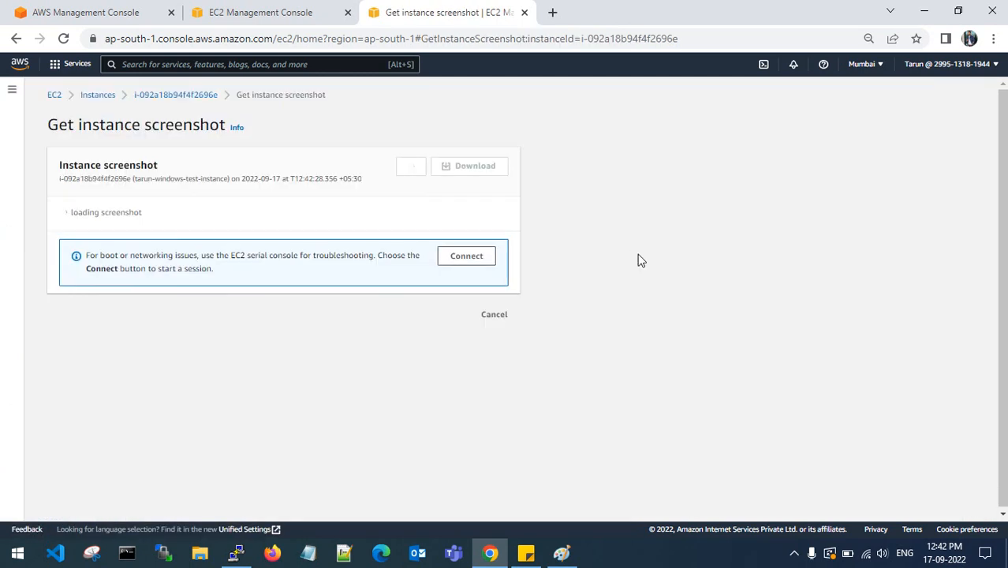
Refresh the Windows instance's screenshot until it has finished booting, and return to the instances list.
scroll(641, 261, "down", 3)
scroll(641, 261, "up", 3)
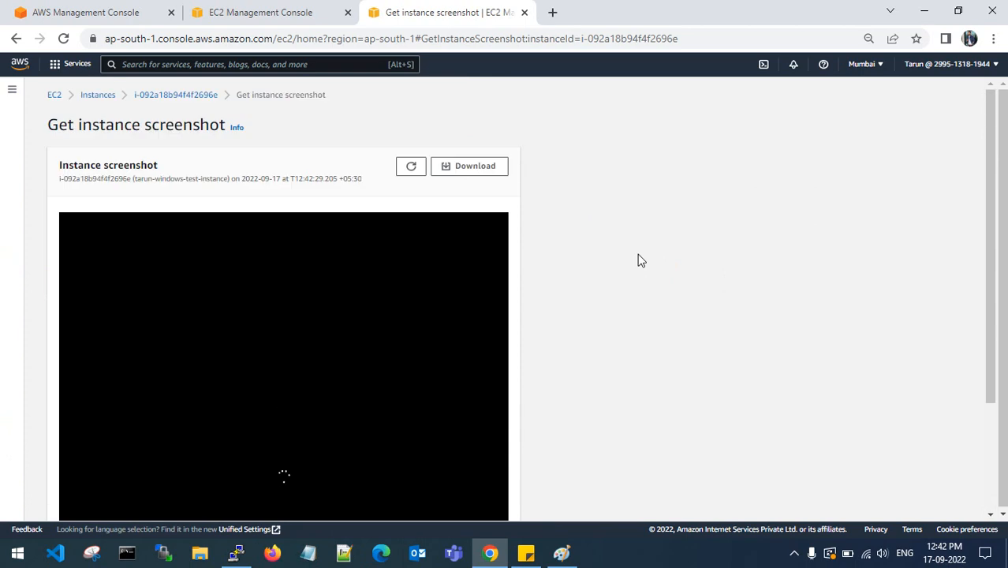
left_click(411, 167)
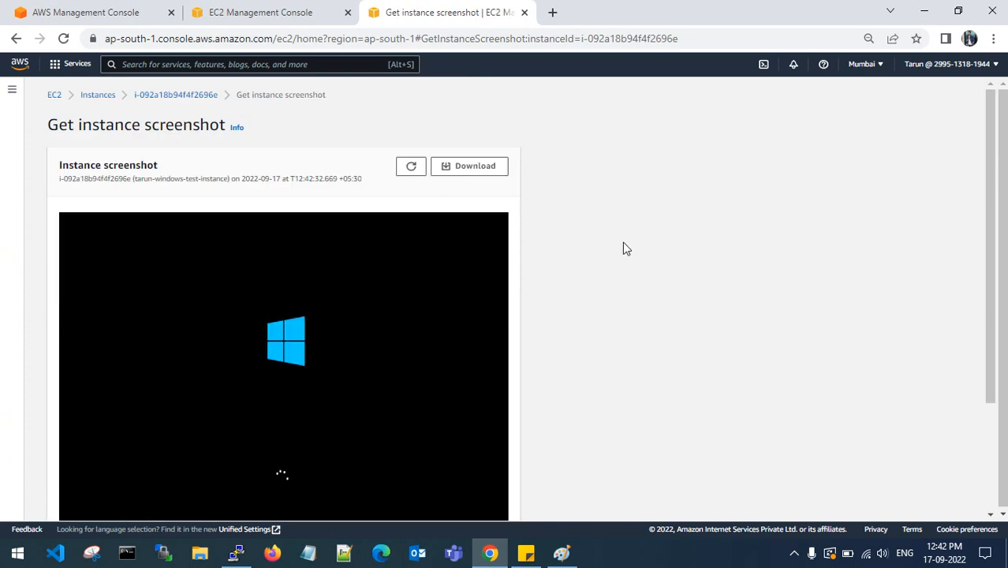
scroll(623, 242, "down", 1)
scroll(622, 242, "up", 1)
left_click(411, 169)
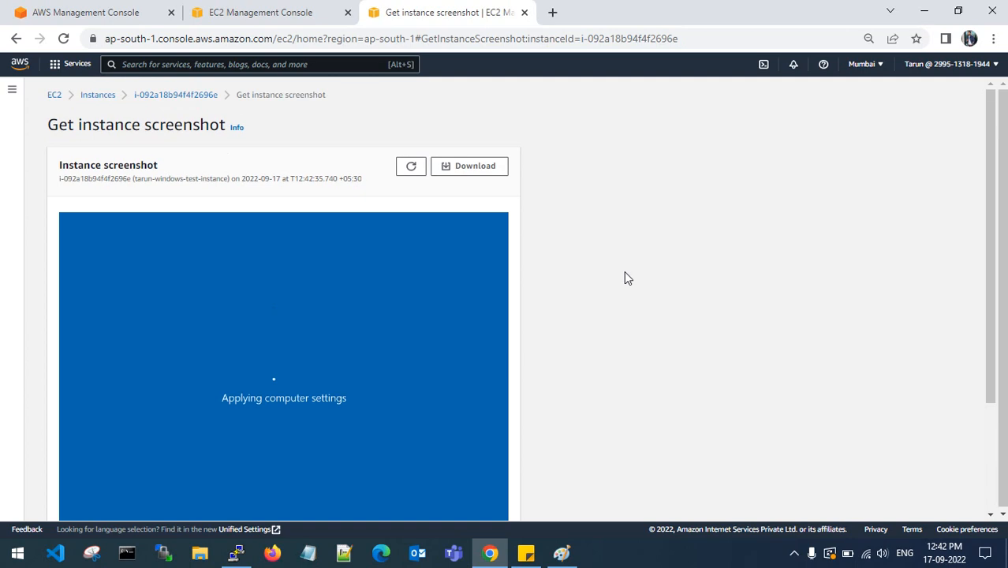
left_click(411, 168)
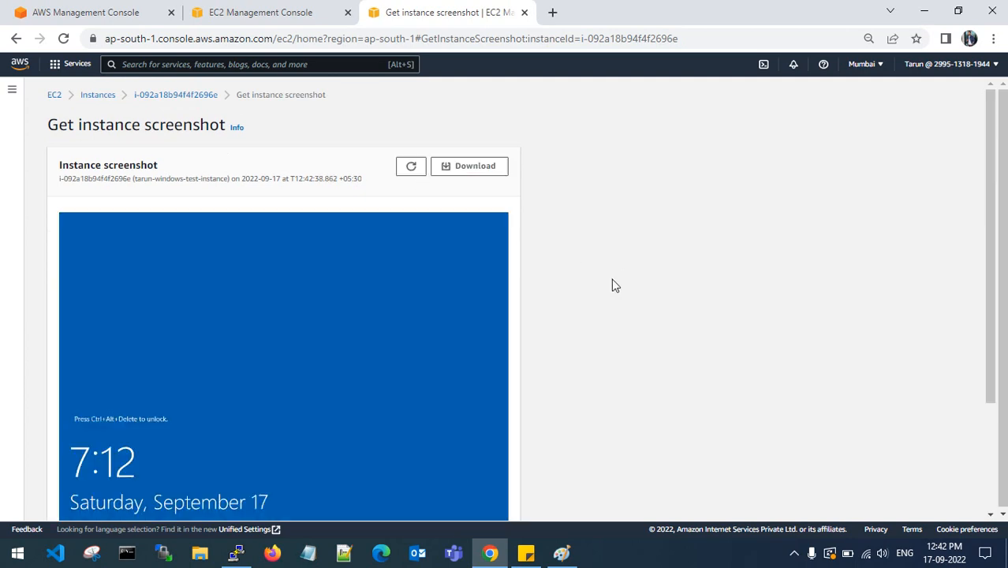
scroll(616, 285, "down", 1)
scroll(613, 284, "down", 2)
left_click(493, 497)
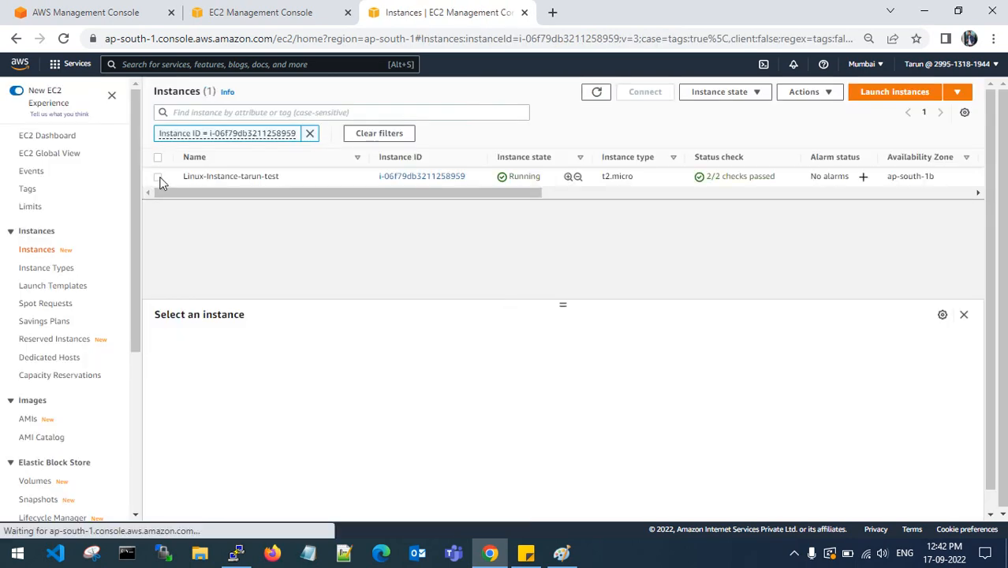
Copy the public IPv4 address of Linux-Instance-tarun-test and try a Remote Desktop connection to 3.111.36.12 using mstsc.
left_click(158, 177)
left_click(436, 403)
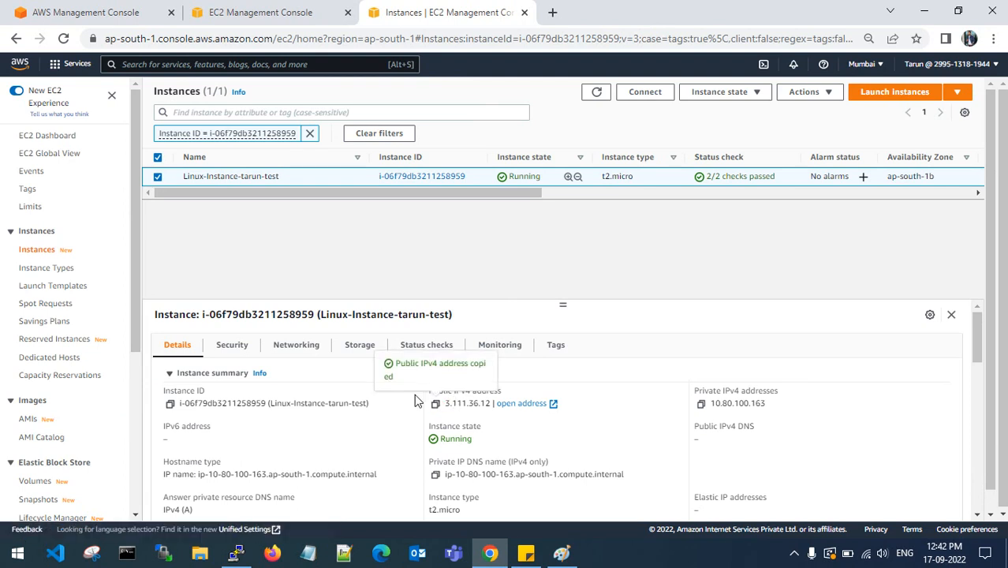
key("super+r")
type("mstc")
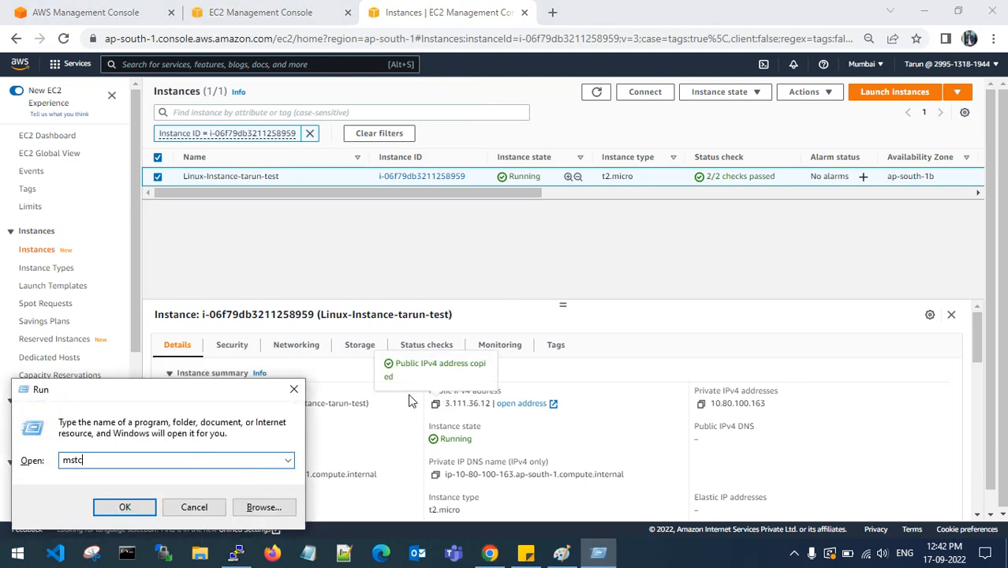
key("Return")
key("Return")
key("Return")
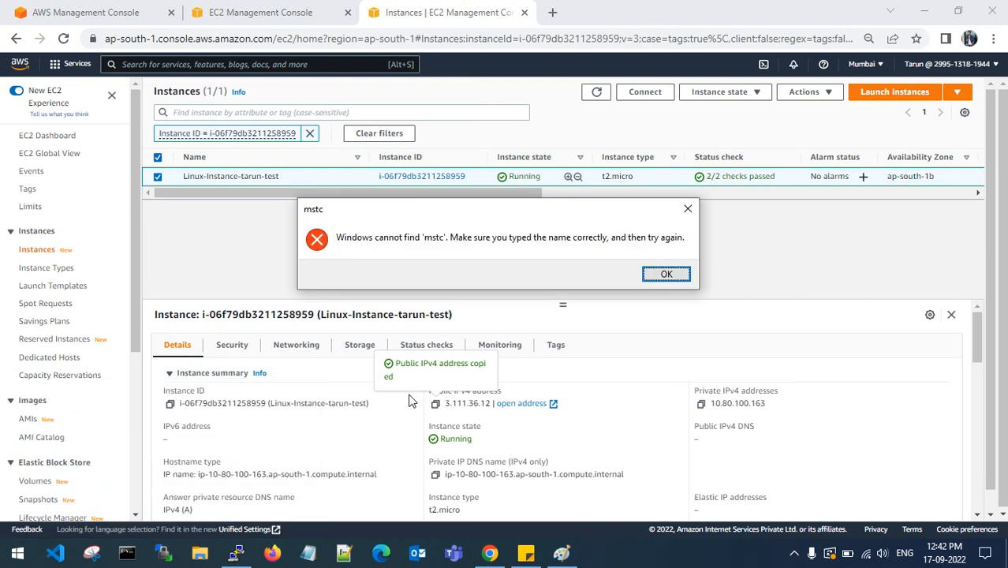
key("Return")
type("stsc")
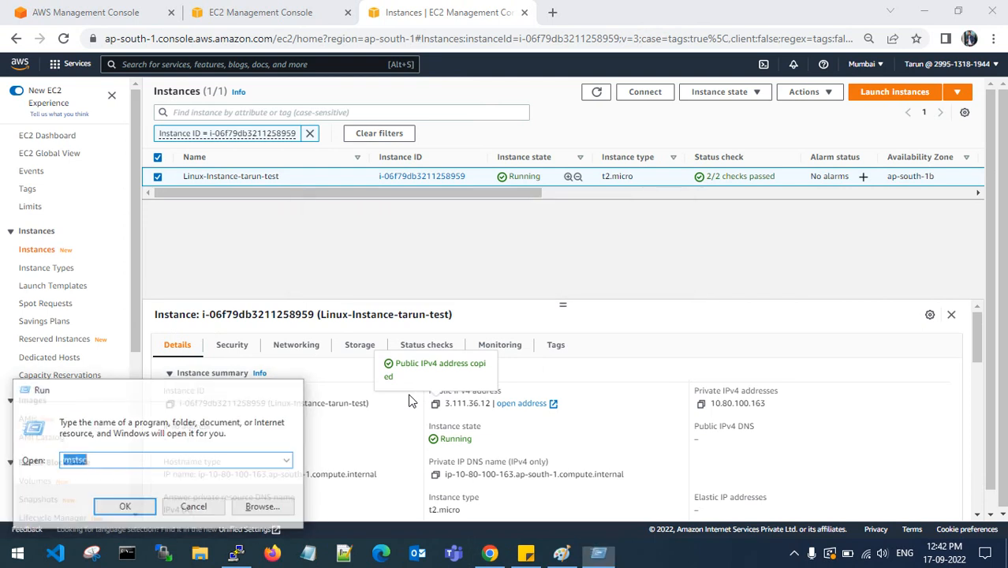
key("Return")
key("ctrl+v")
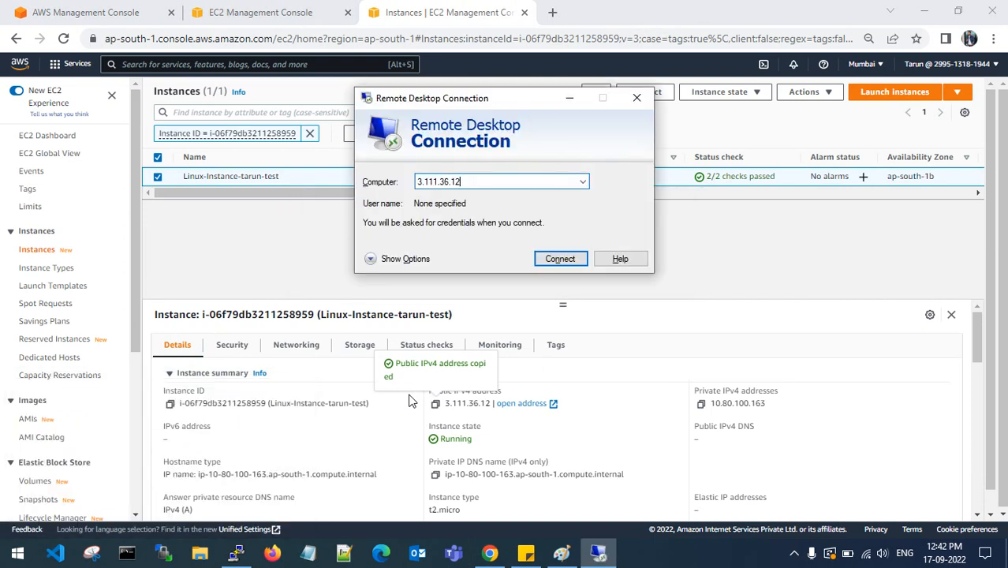
left_click(561, 259)
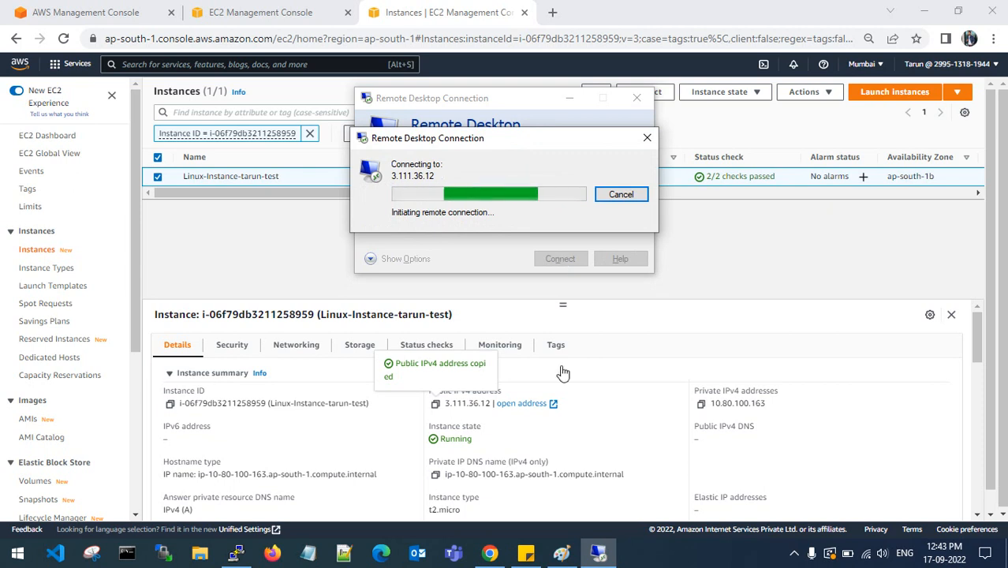
Retry the Remote Desktop connection to 3.111.36.12, cancel the attempt and close Remote Desktop Connection.
scroll(564, 389, "down", 1)
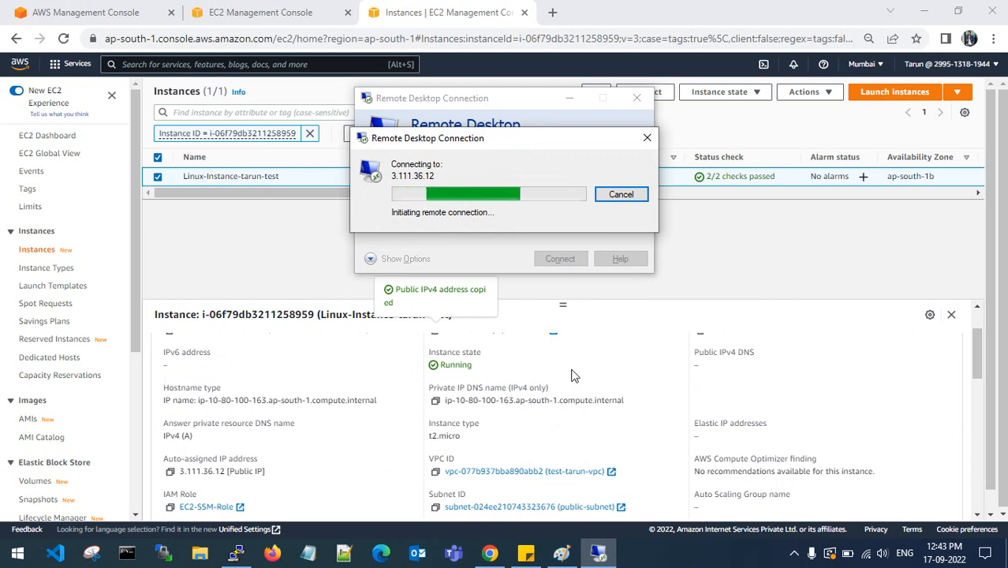
left_click(705, 248)
left_click_drag(543, 198, 475, 205)
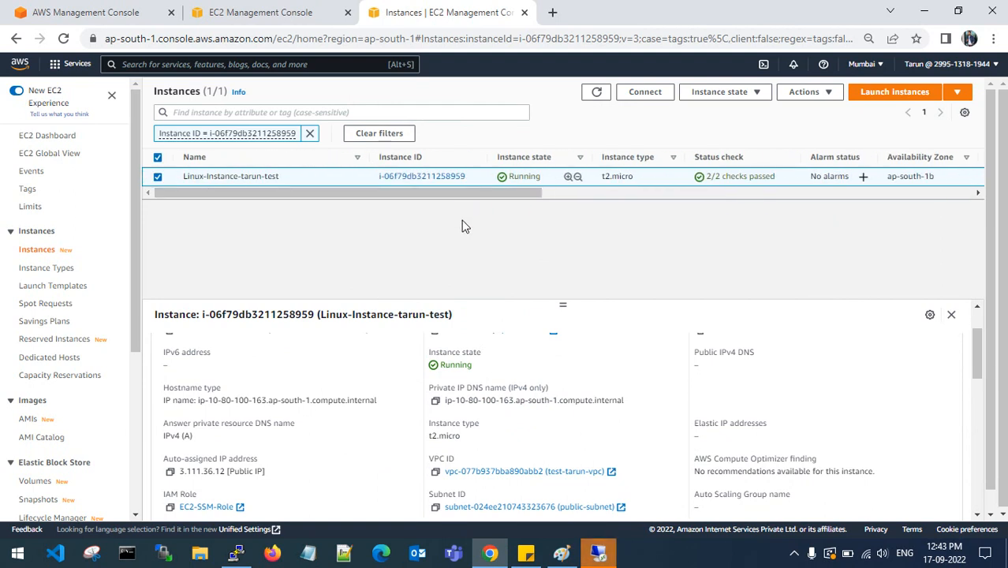
scroll(478, 367, "up", 2)
left_click(435, 403)
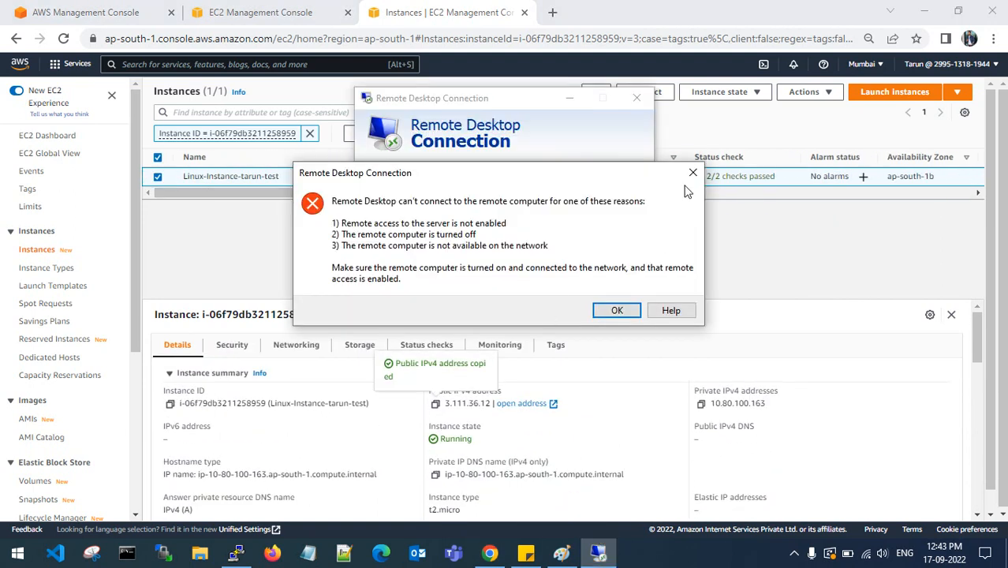
left_click(693, 172)
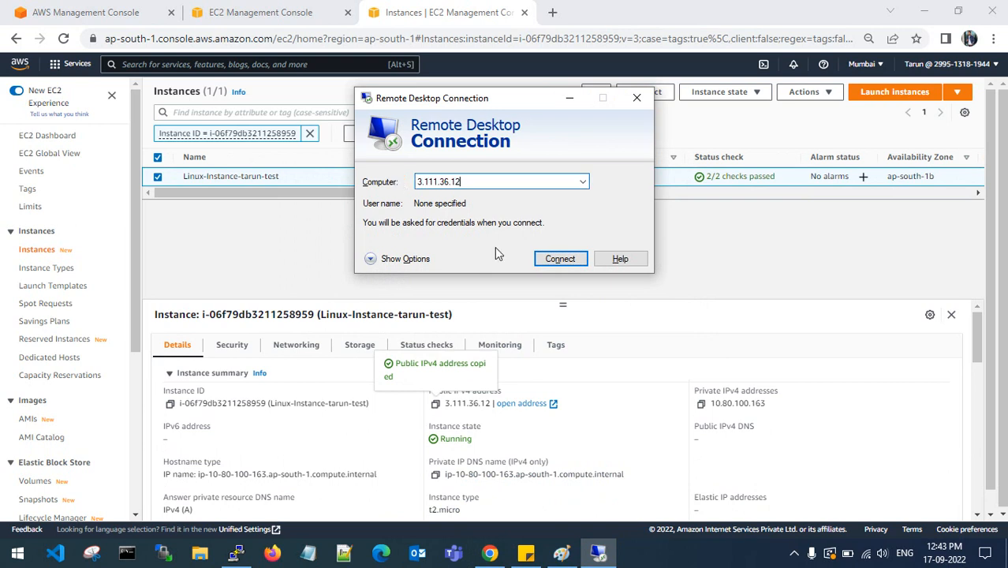
left_click(561, 259)
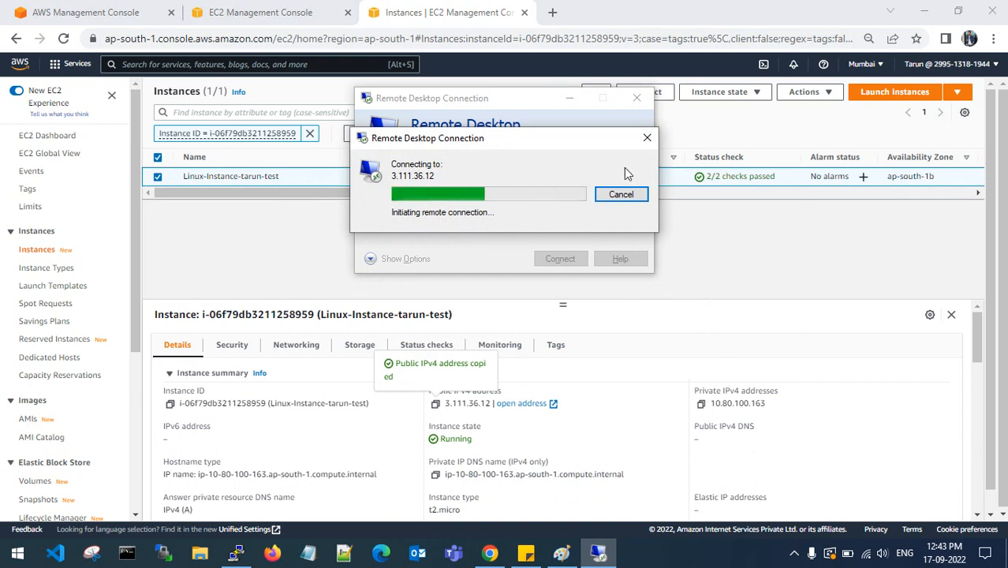
left_click(621, 194)
left_click(637, 97)
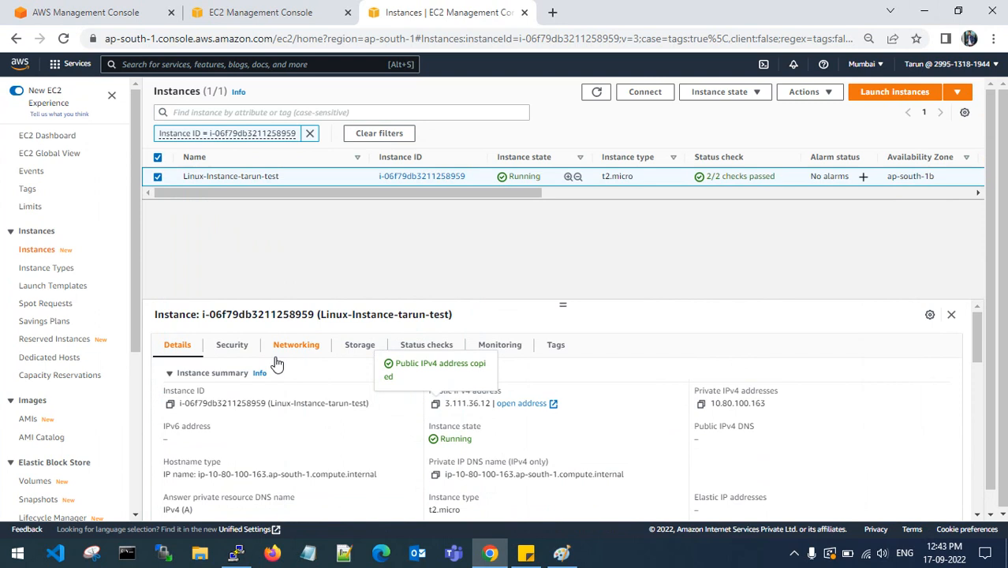
Review the selected instance's security details and open its "To get access from outside" security group in a new tab.
left_click(232, 345)
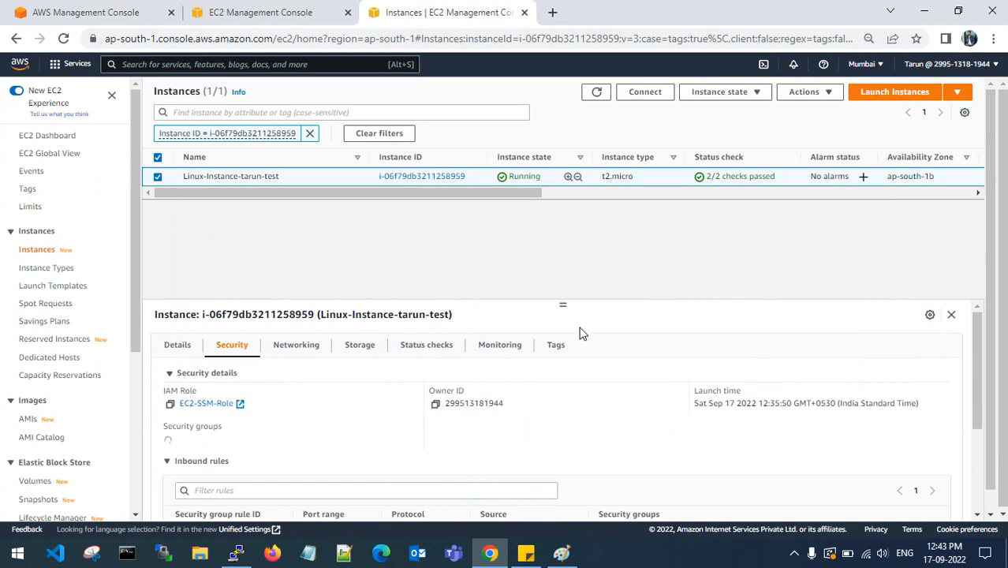
left_click_drag(563, 306, 566, 225)
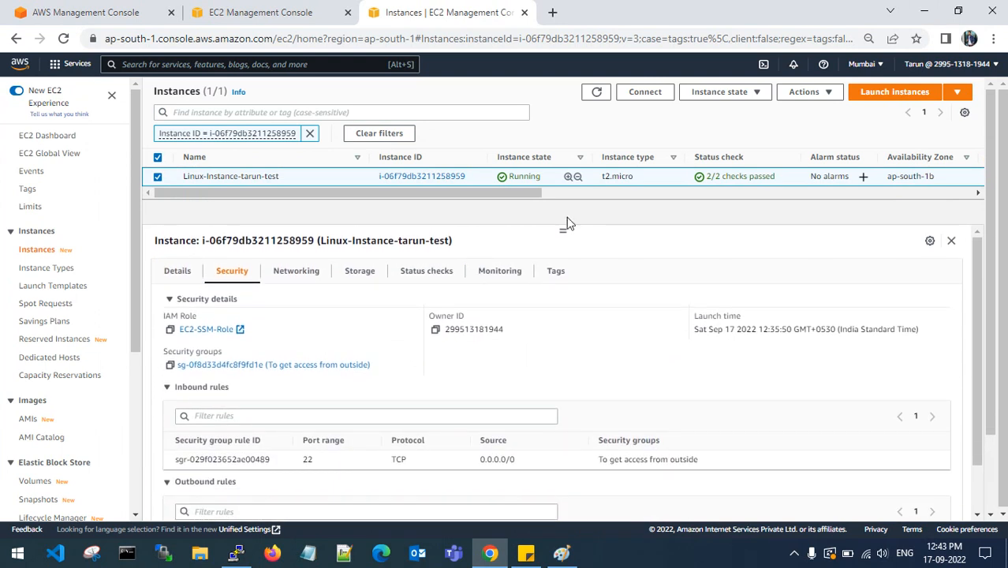
scroll(312, 444, "down", 1)
scroll(318, 411, "up", 1)
right_click(331, 366)
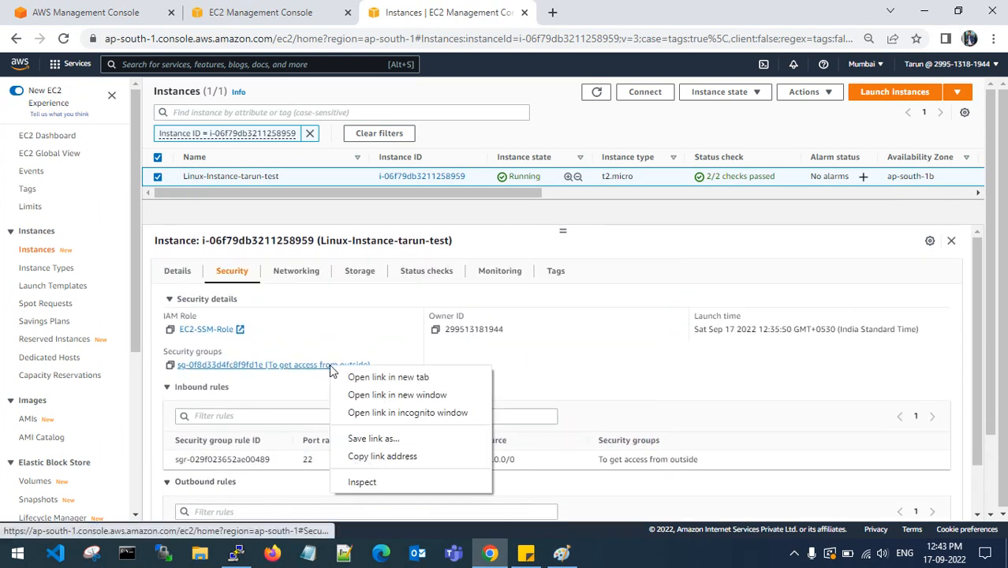
left_click(388, 378)
left_click(615, 12)
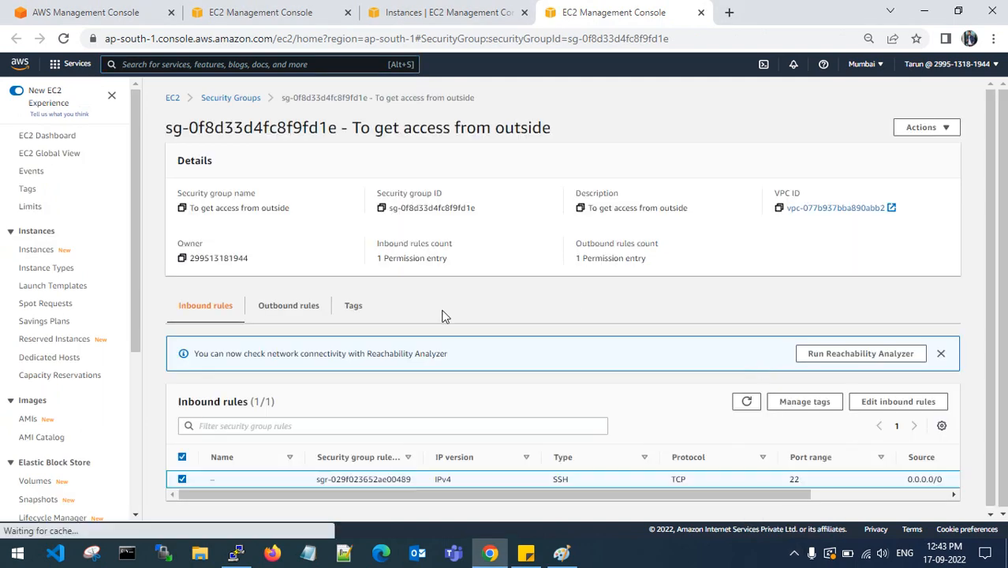
Add an inbound RDP rule with source 0.0.0.0/0 and description rdp-access to the security group and save the rules.
left_click(899, 398)
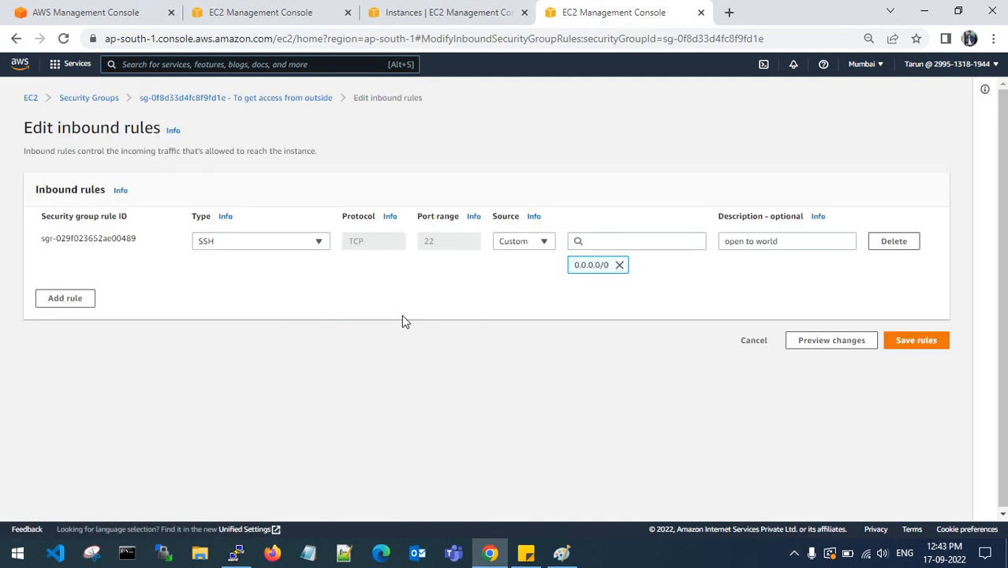
left_click(67, 298)
left_click(278, 290)
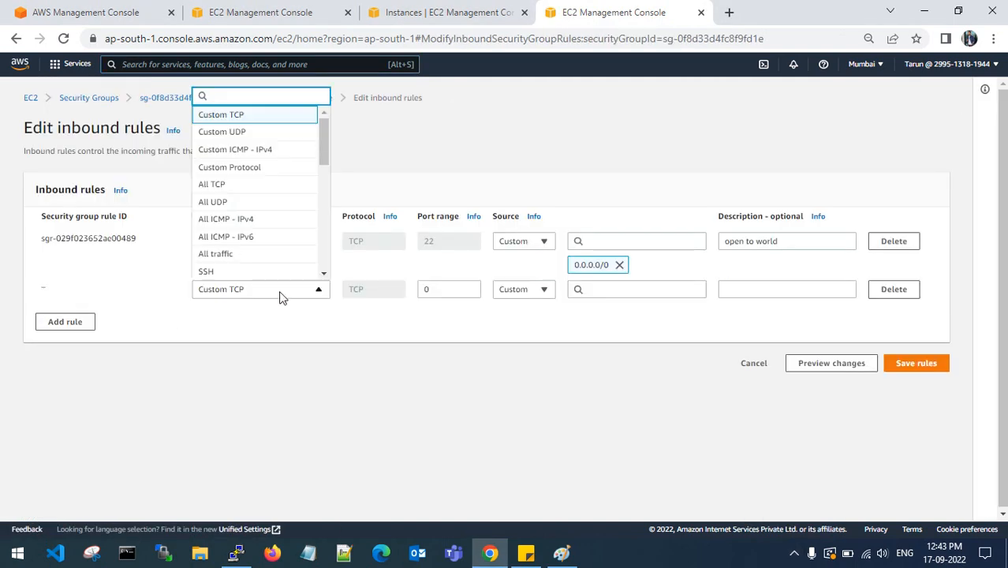
type("rdp")
left_click(273, 271)
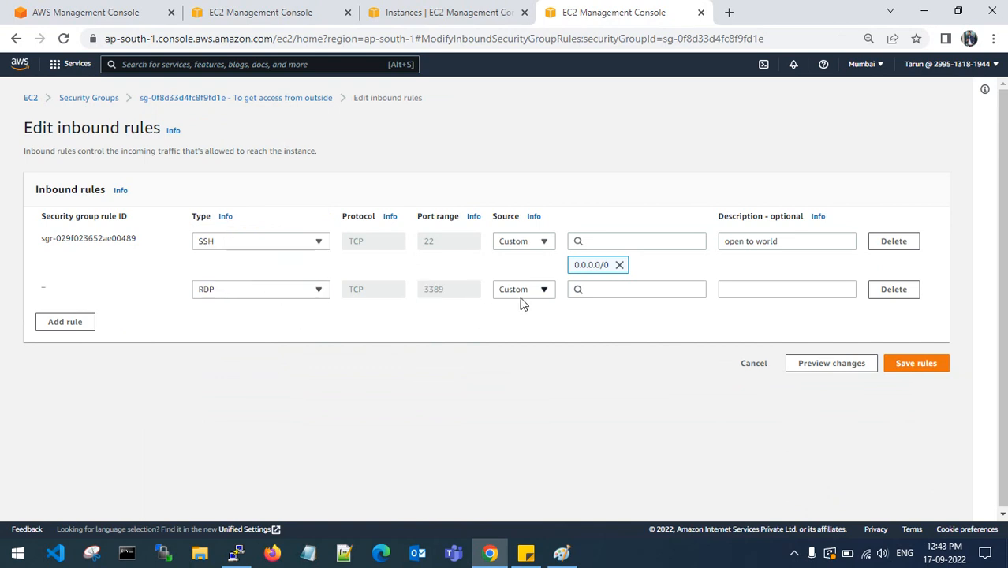
left_click(614, 292)
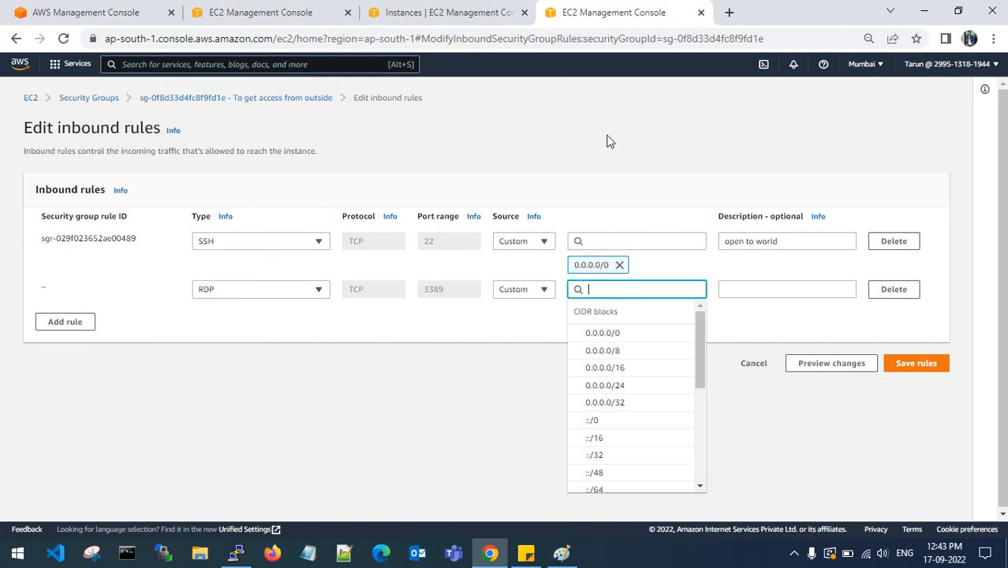
left_click(613, 331)
left_click(729, 290)
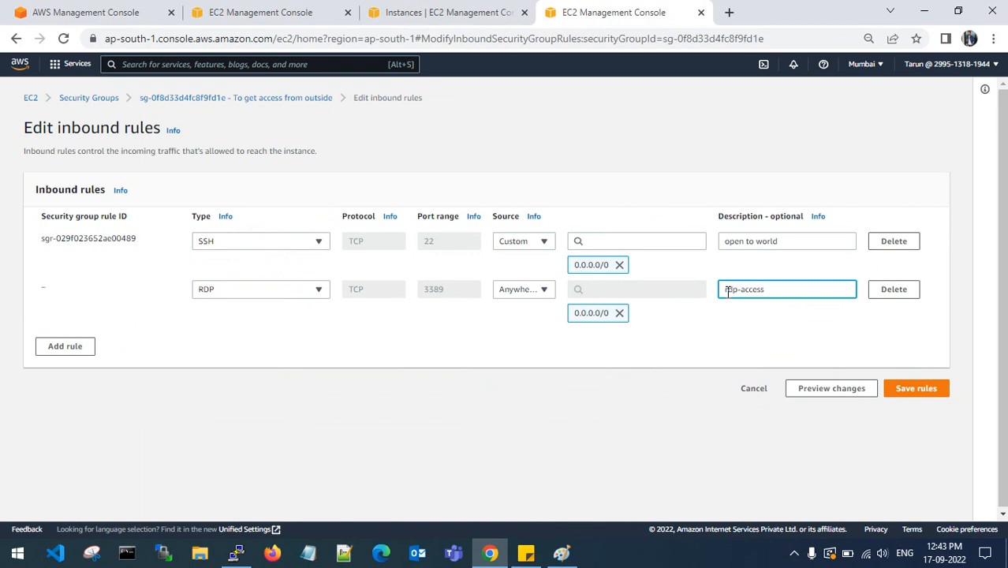
left_click(913, 388)
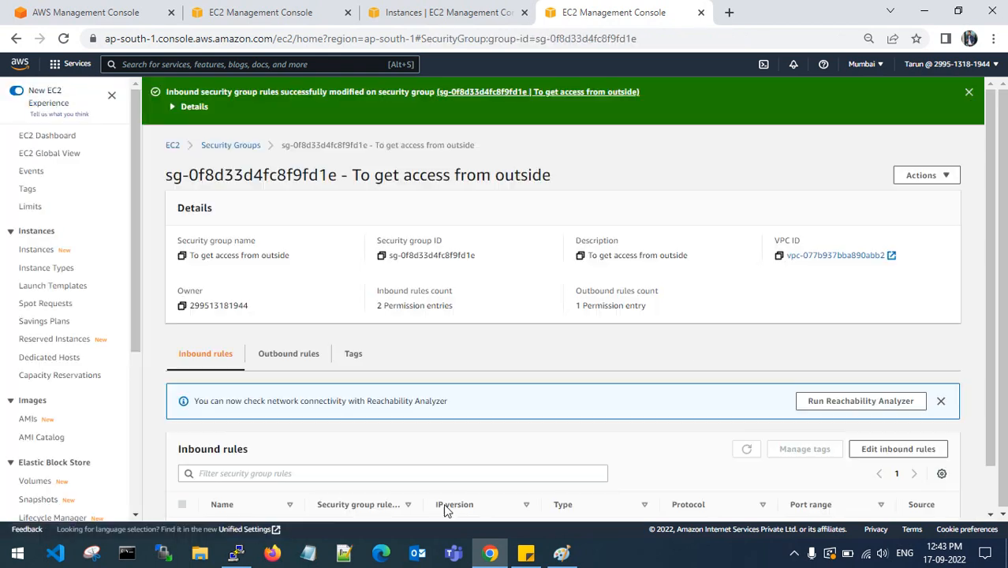
Return to the instance's details, copy its public IPv4 address and start a Remote Desktop connection to 3.111.36.12.
left_click(384, 8)
left_click(177, 271)
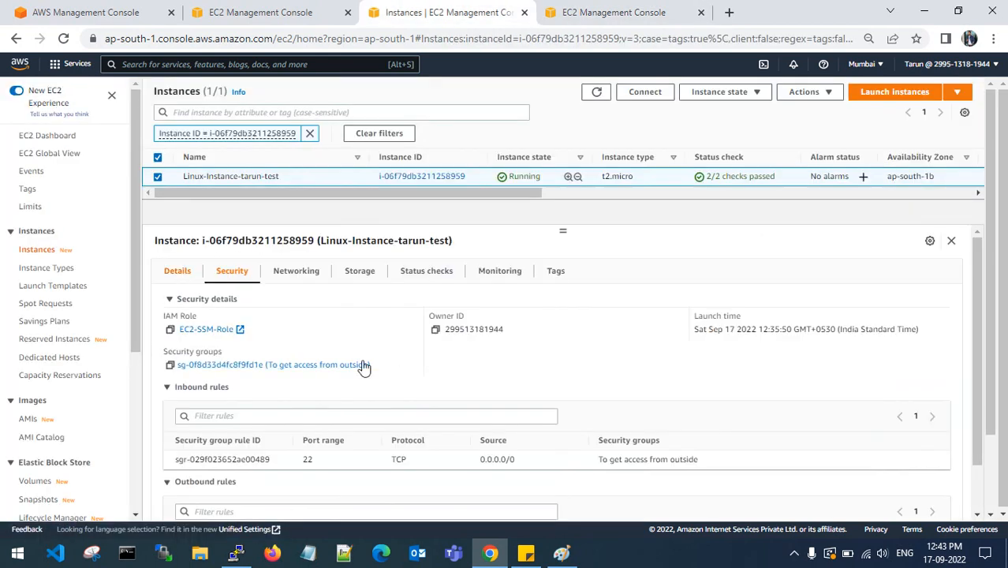
left_click(434, 329)
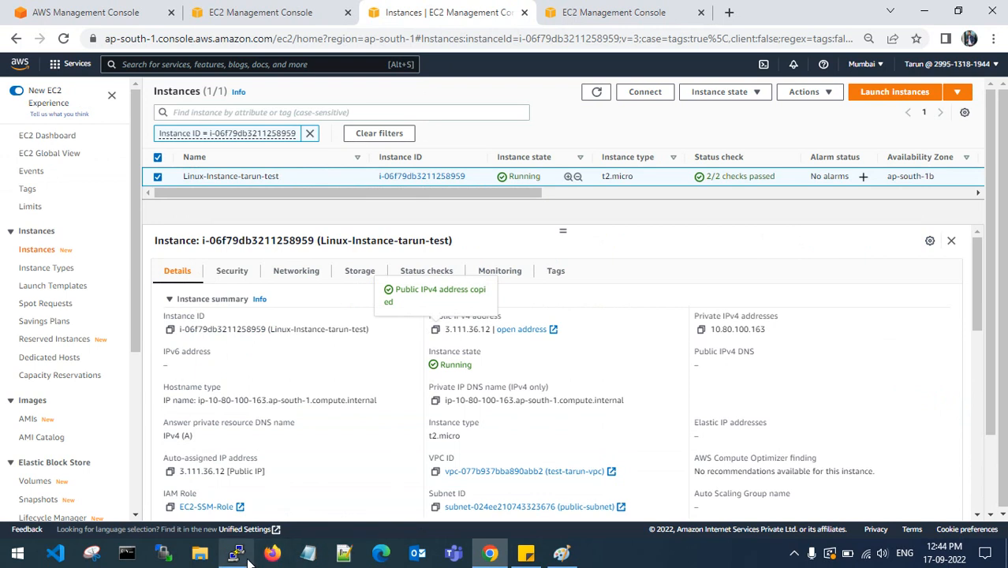
key("super+r")
type("mstsc")
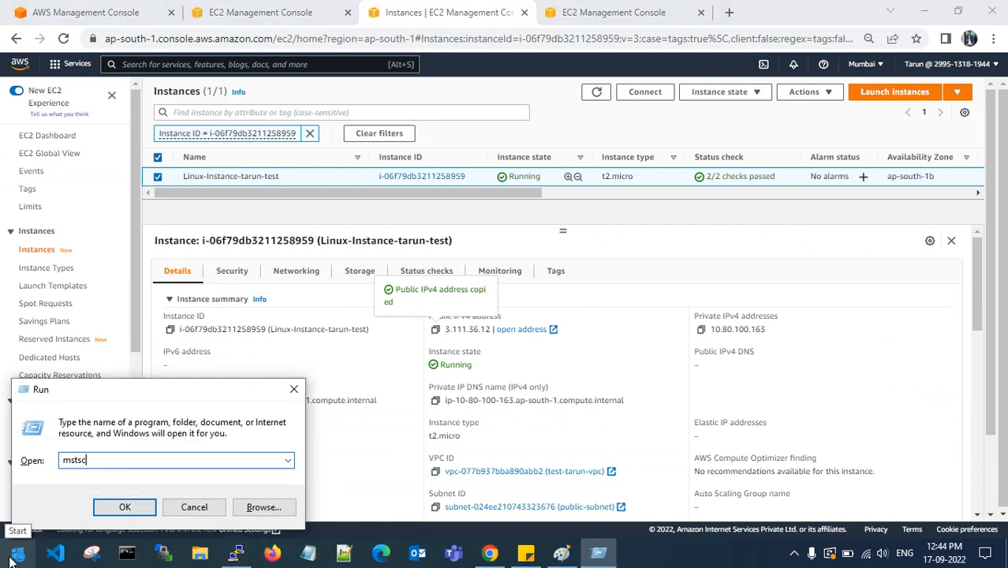
key("Return")
key("ctrl+v")
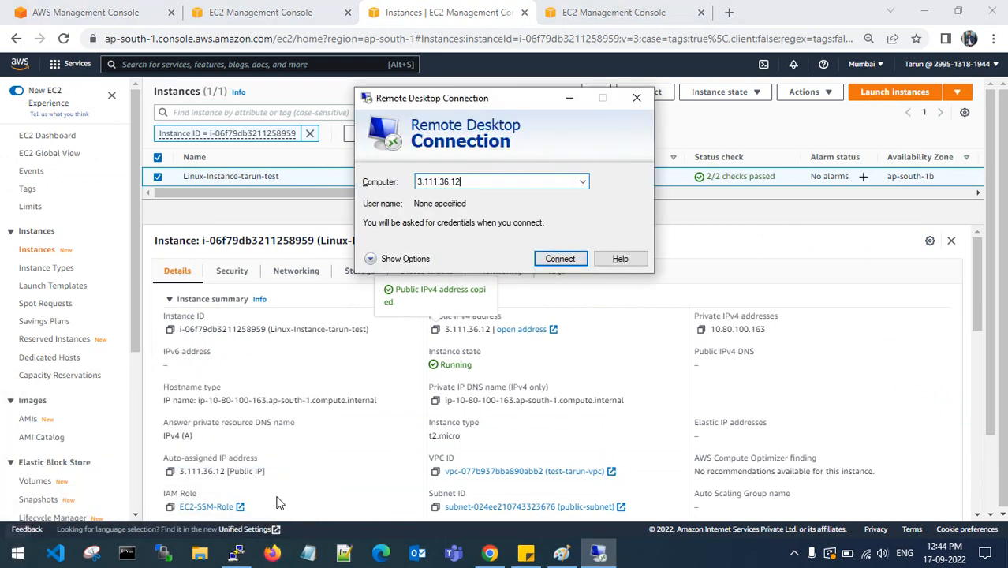
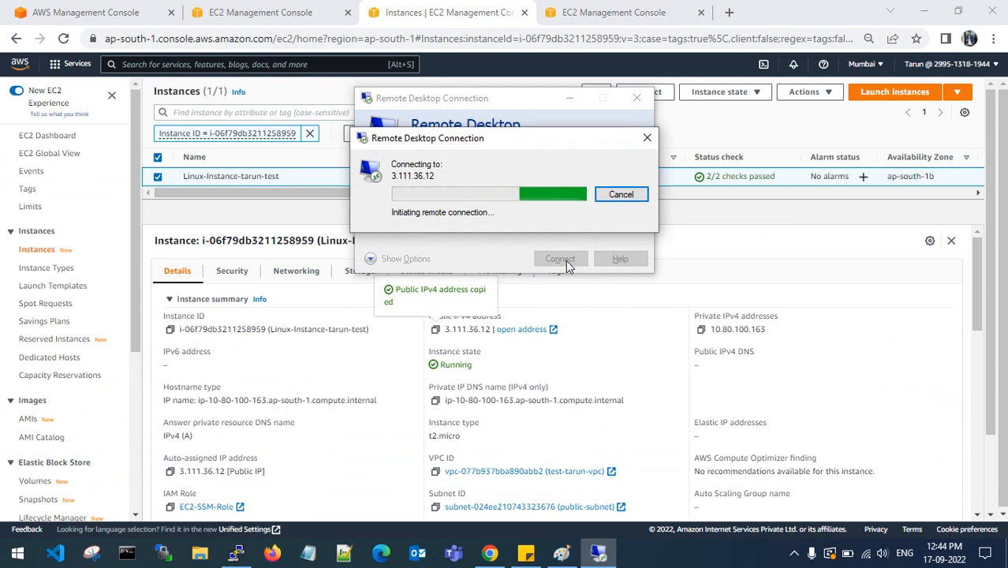
Check the instance's inbound rules and details, return to Remote Desktop Connection and dismiss the error dialog.
left_click(232, 270)
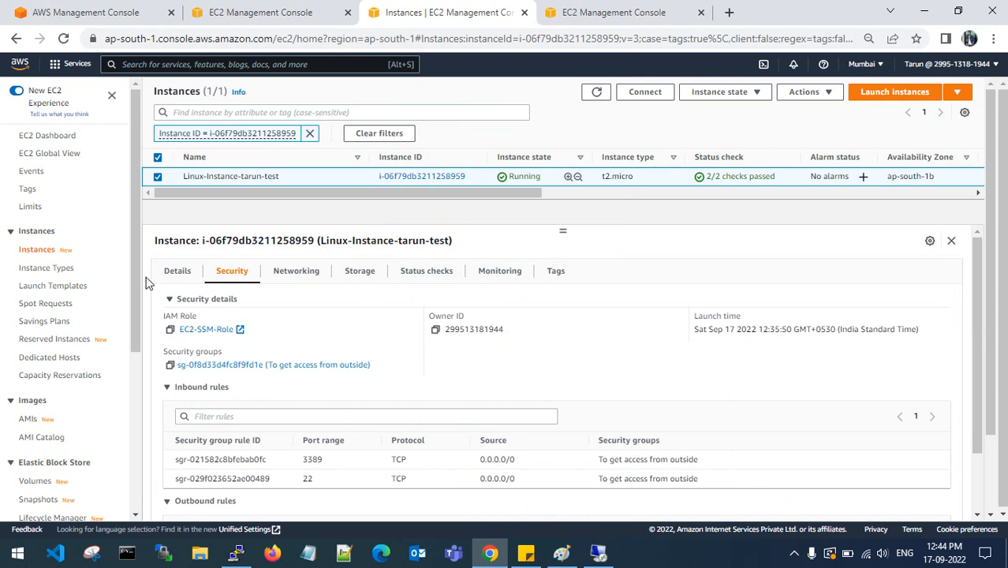
left_click(176, 270)
left_click(597, 551)
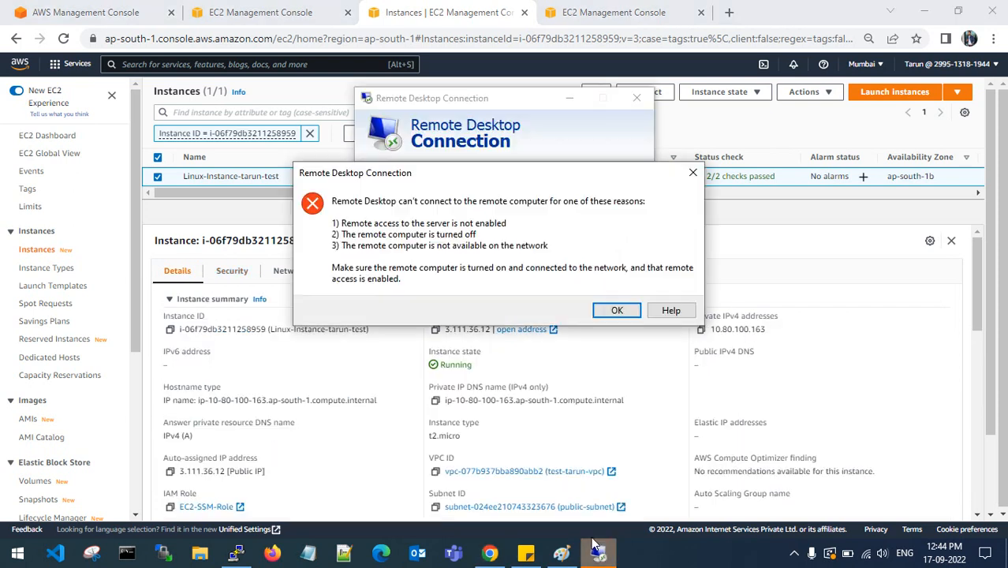
left_click(620, 310)
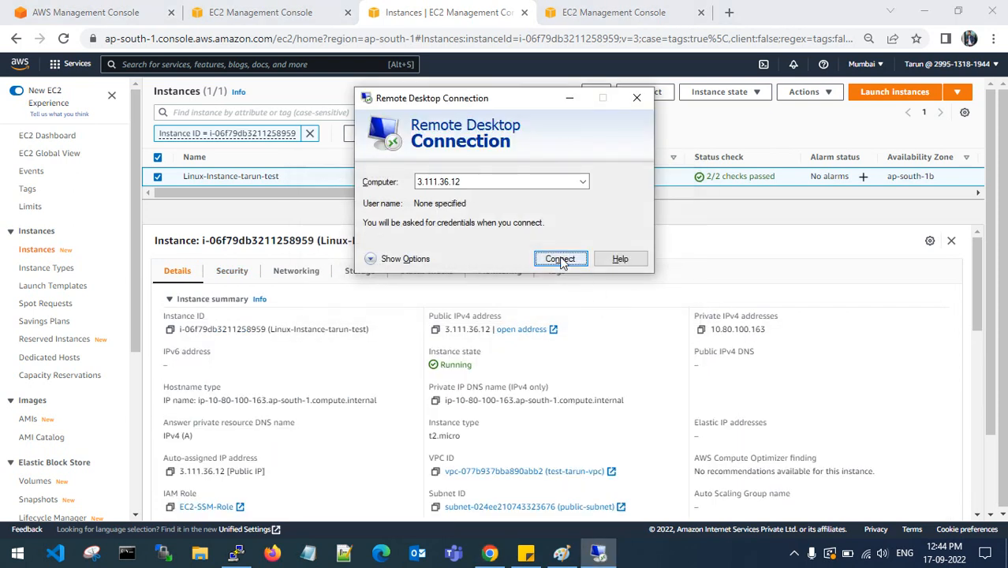
Copy the Linux instance's public IPv4 address again and try a new Remote Desktop connection to 3.111.36.12.
left_click(637, 98)
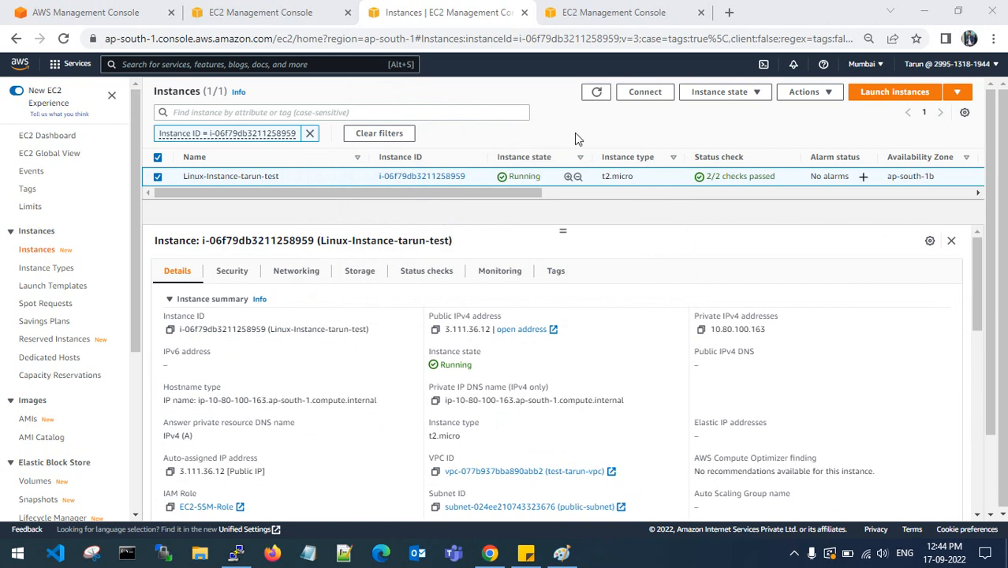
left_click(596, 92)
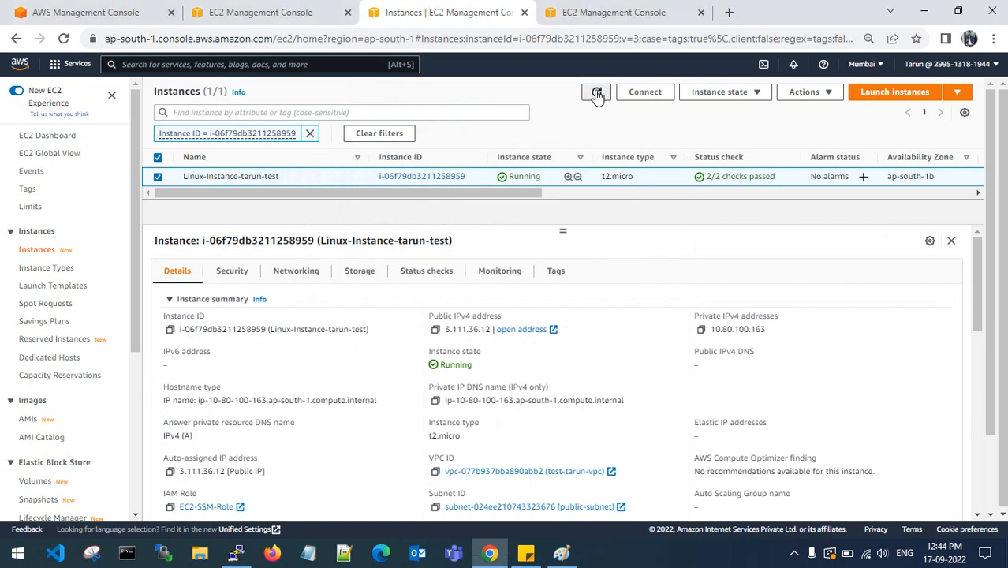
left_click(157, 177)
left_click(434, 331)
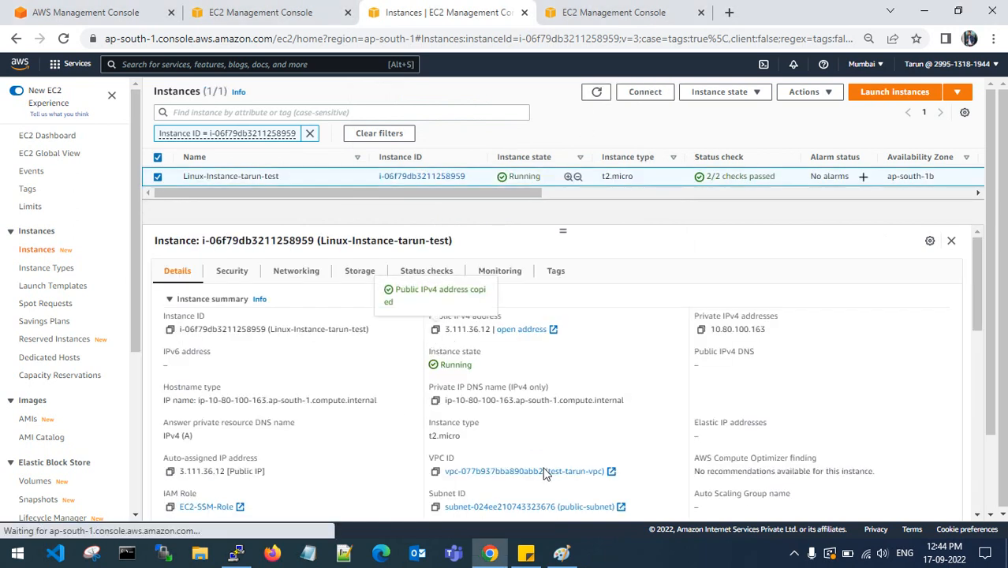
key("super+r")
type("mstsc")
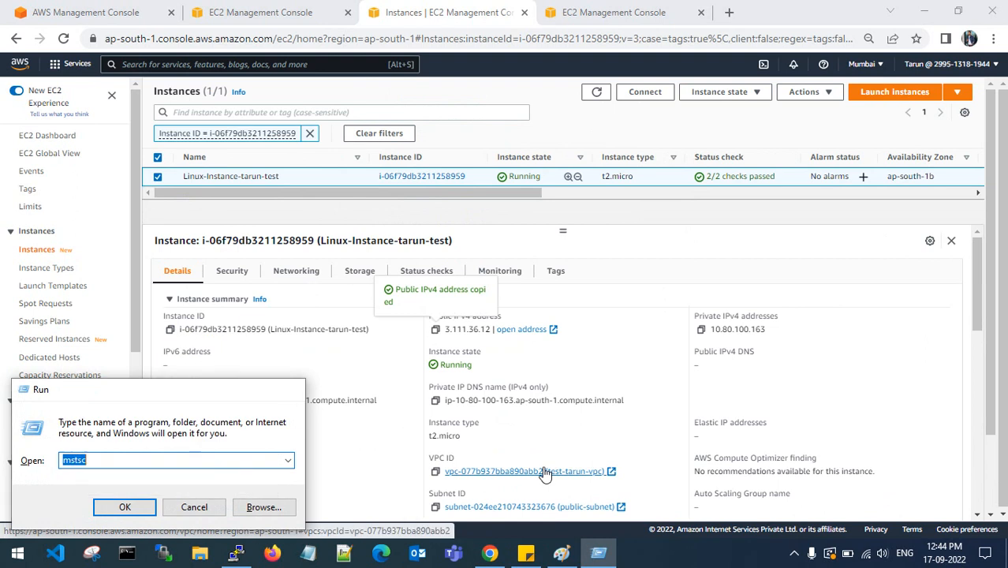
key("Return")
key("ctrl+v")
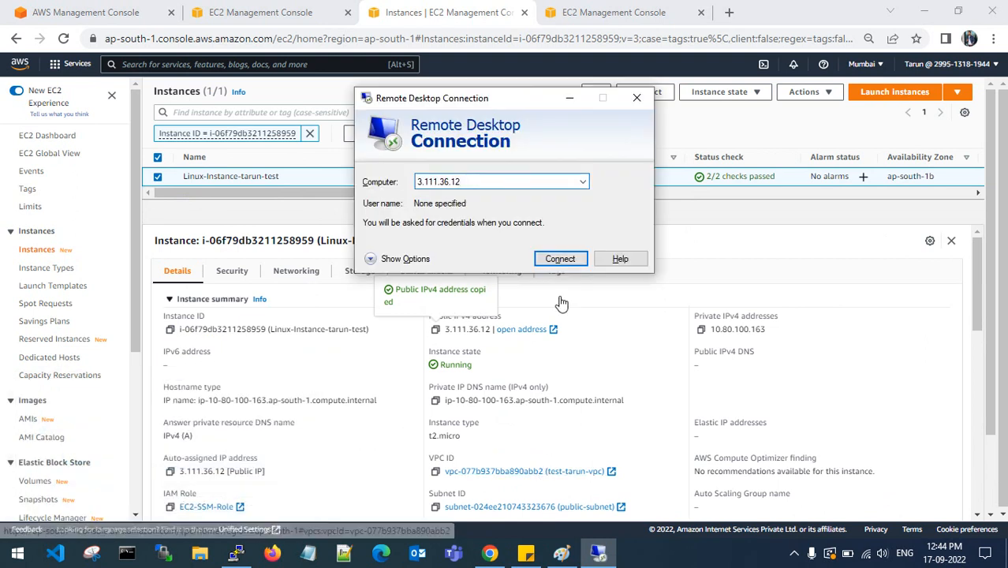
left_click(560, 259)
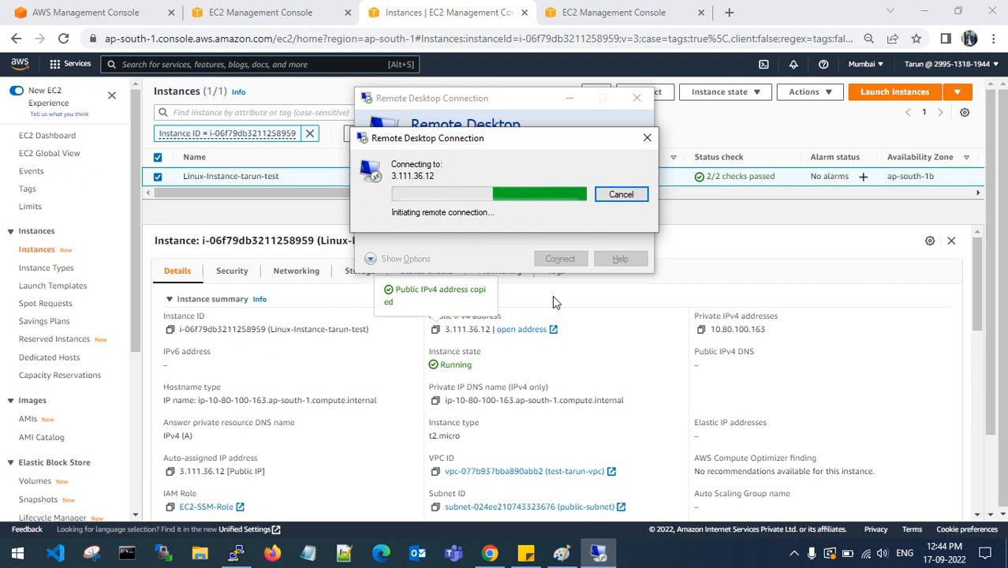
Check the Linux instance's platform and AMI details, cancel the pending connection and close Remote Desktop Connection.
scroll(550, 414, "down", 4)
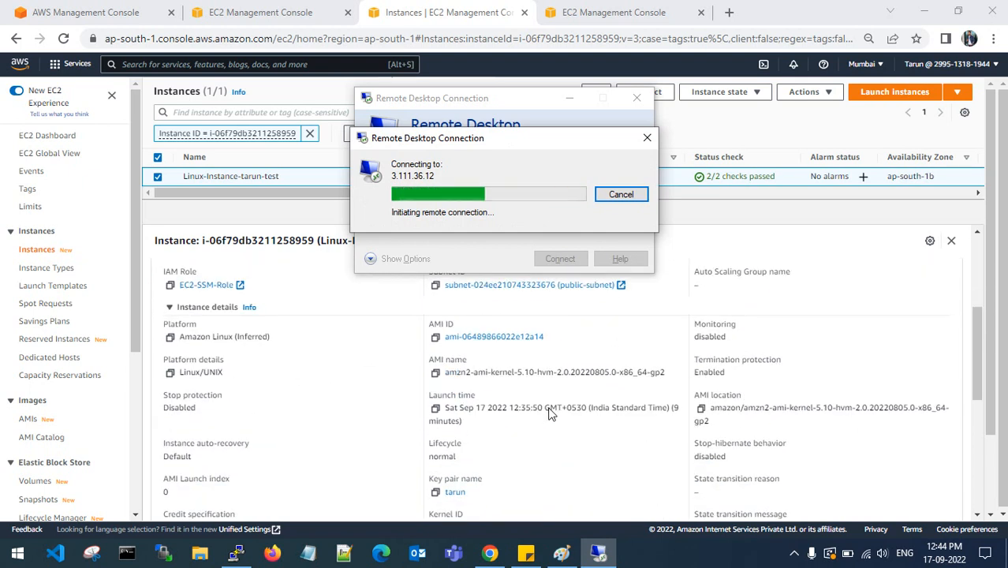
scroll(551, 415, "down", 4)
scroll(550, 414, "up", 2)
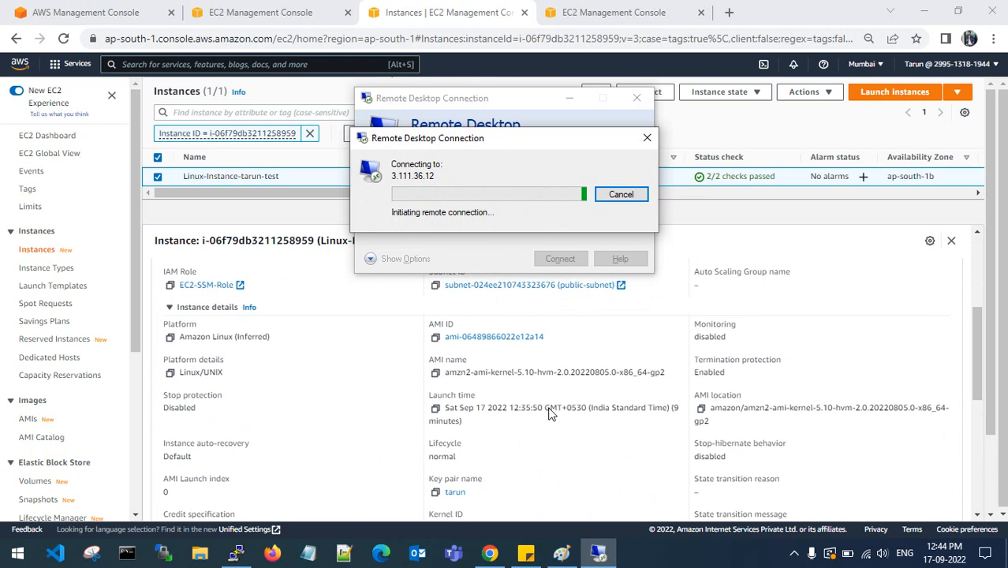
scroll(551, 414, "up", 4)
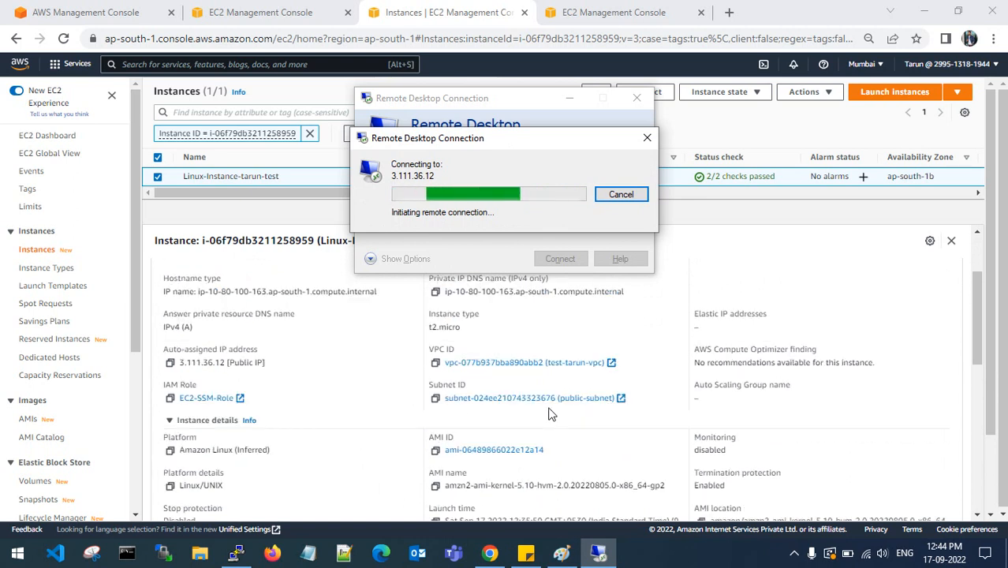
left_click(647, 138)
left_click(637, 99)
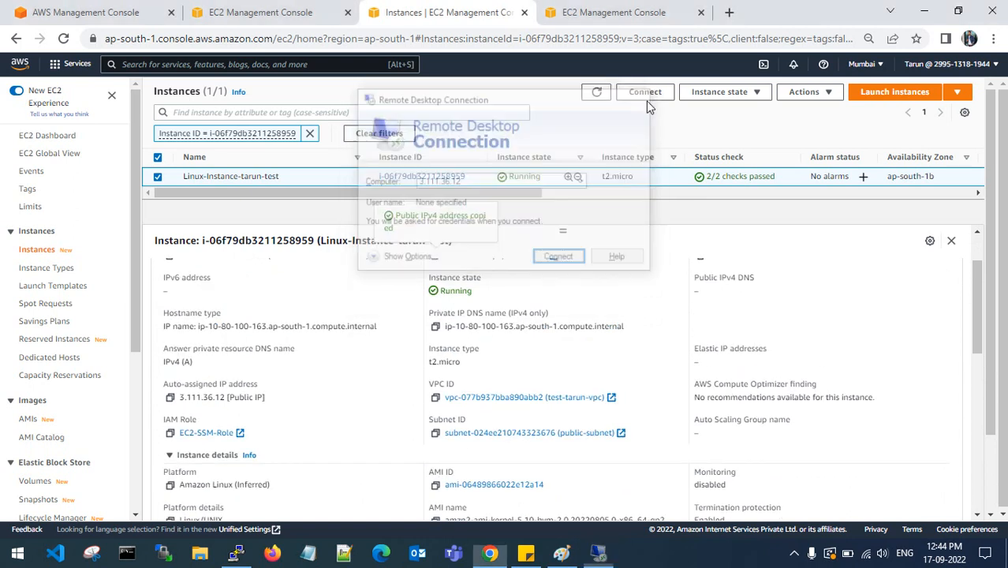
Remove the Instance ID filter to list all instances.
left_click(157, 176)
left_click(310, 133)
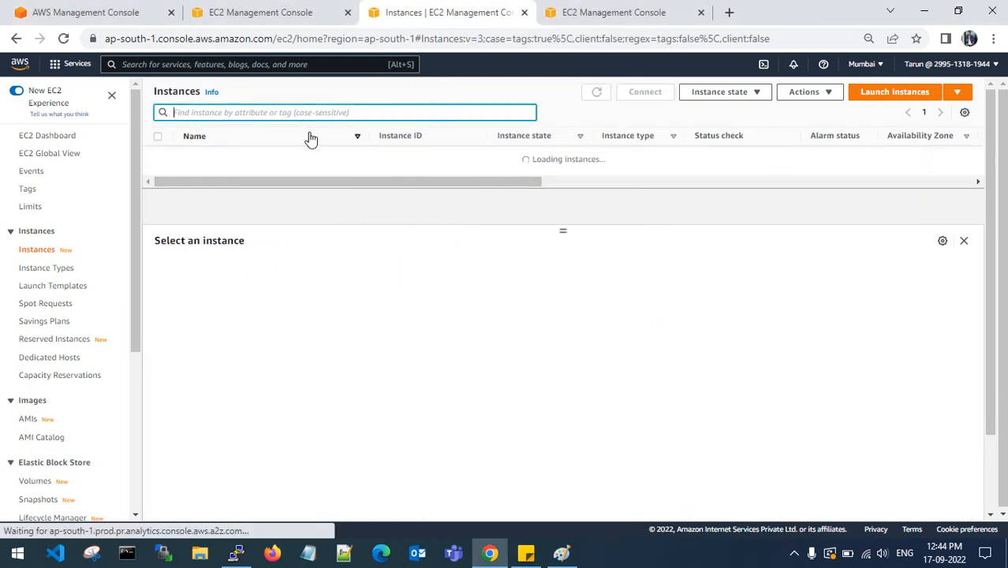
left_click(572, 9)
left_click(501, 22)
left_click(421, 272)
scroll(328, 180, "down", 5)
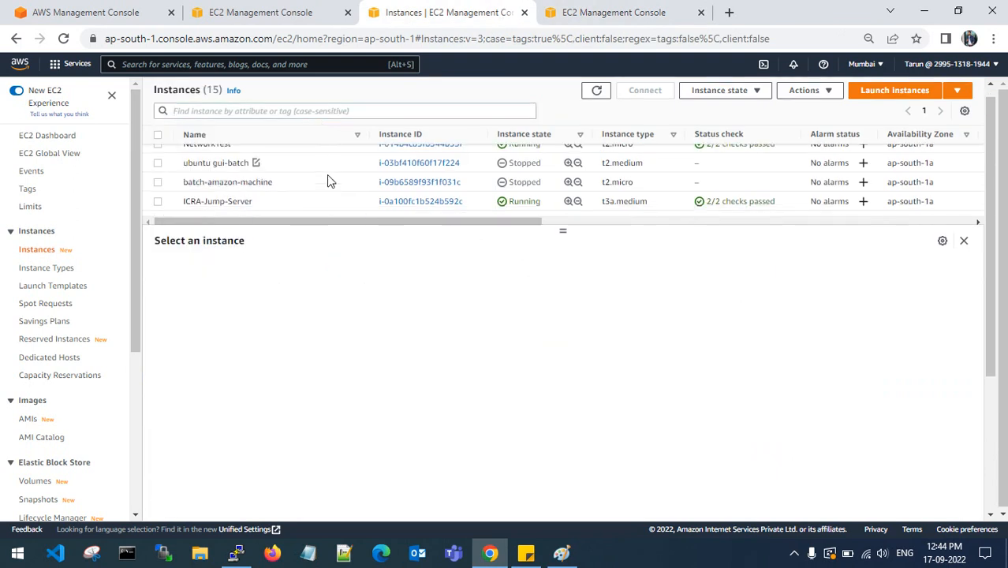
Select the running Windows test instance and copy its public IPv4 address.
left_click_drag(562, 230, 565, 284)
scroll(264, 231, "down", 1)
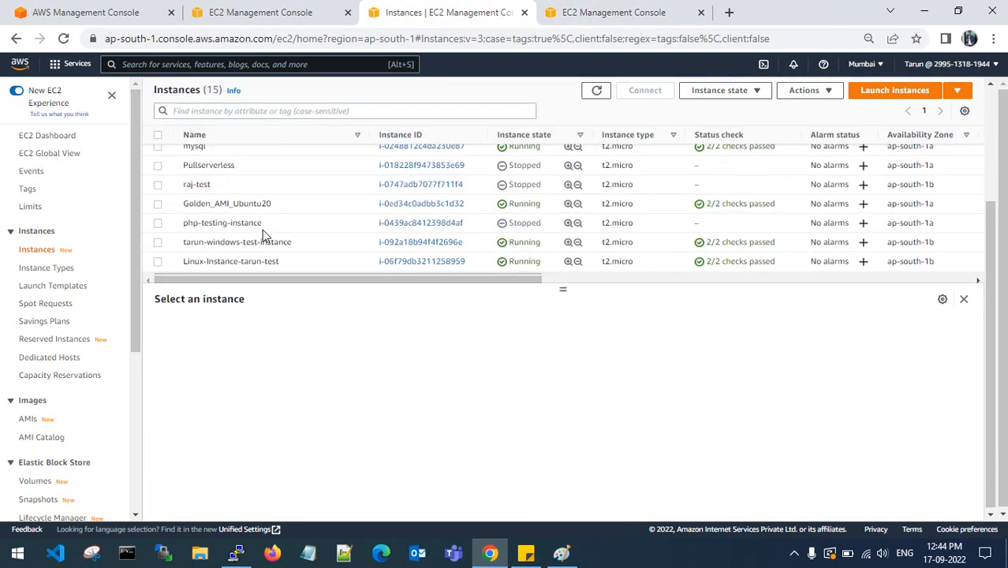
left_click(158, 242)
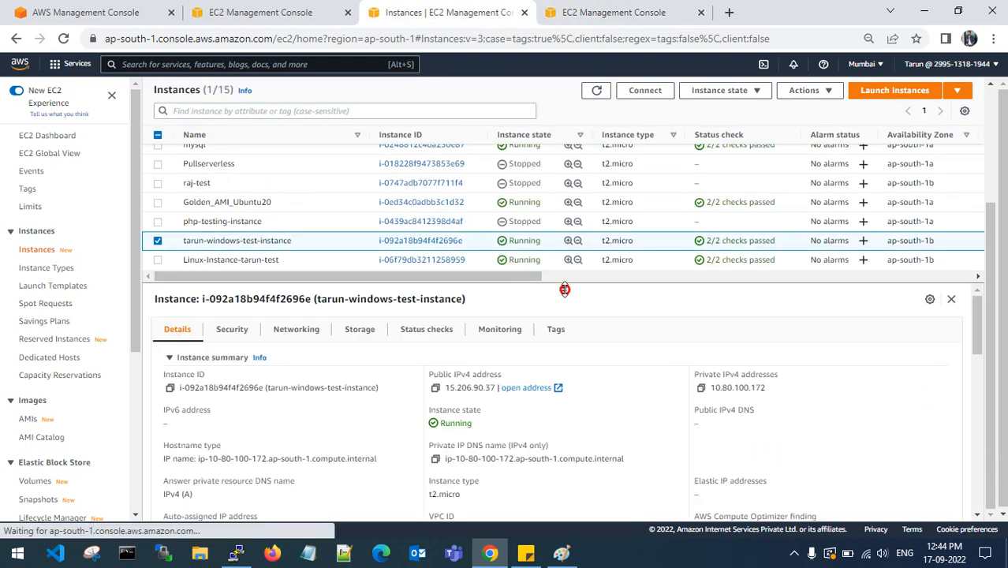
left_click_drag(565, 290, 564, 230)
left_click(436, 329)
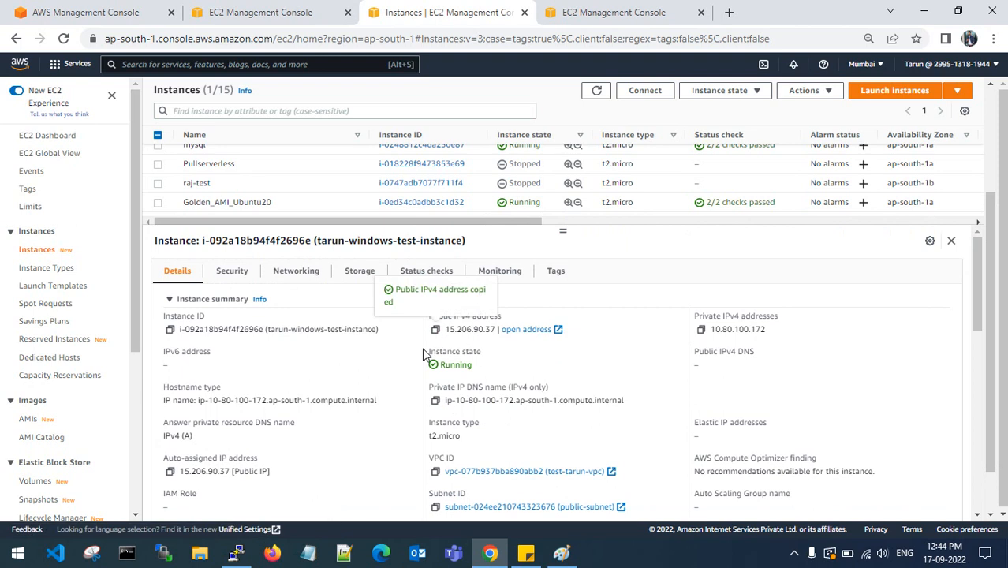
key("super+r")
type("mstsc")
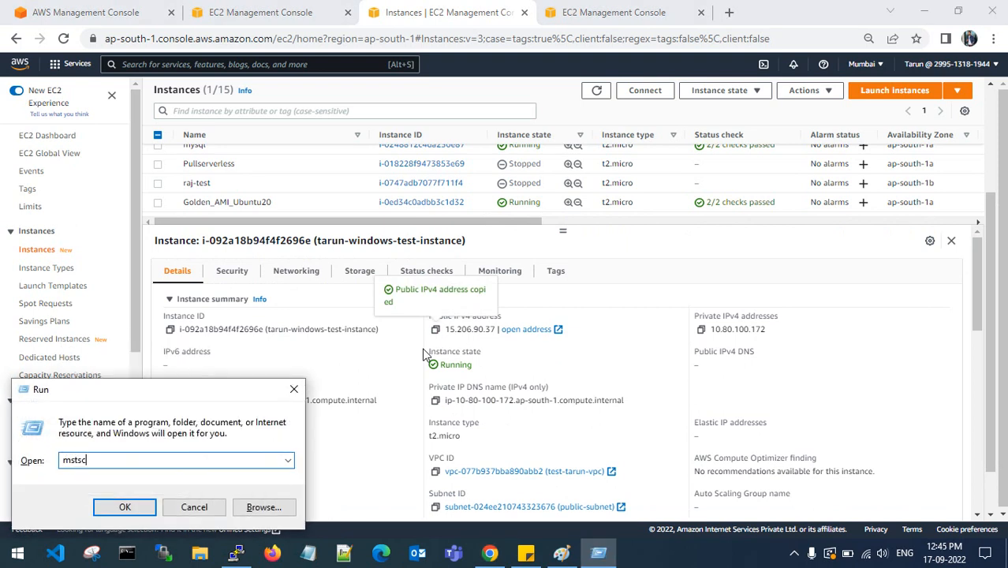
key("Return")
key("ctrl+v")
left_click(571, 256)
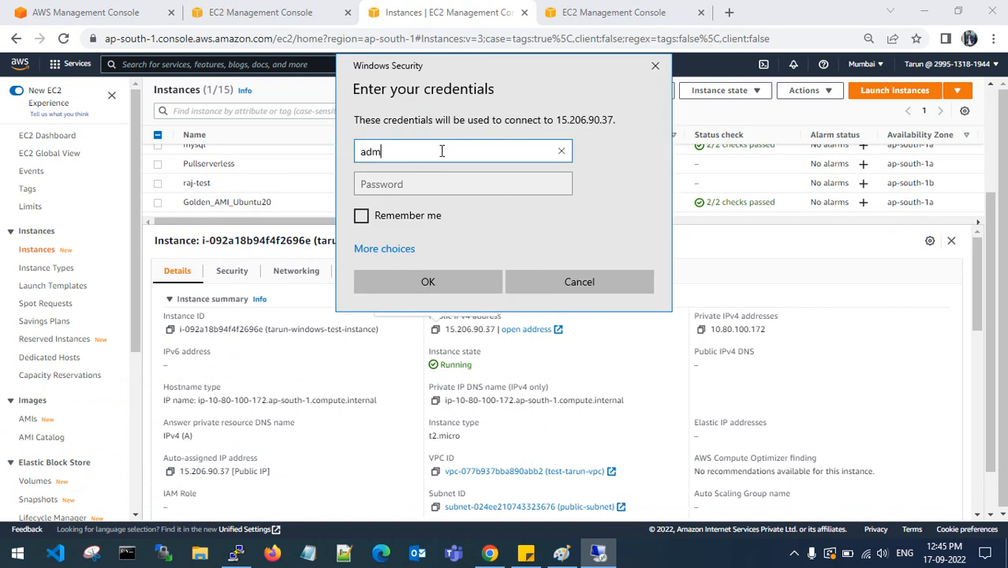
type("administrator")
key("Tab")
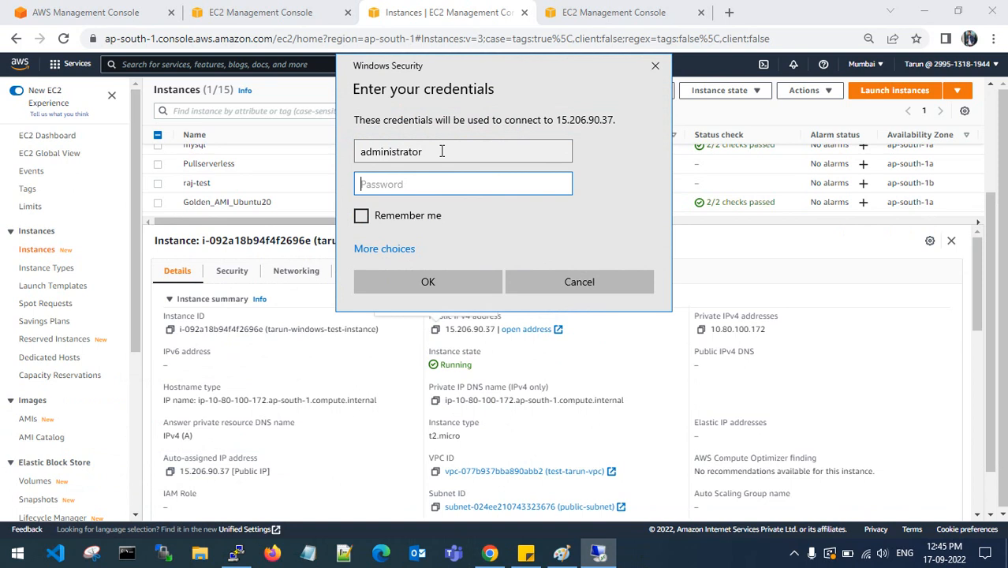
left_click(572, 282)
left_click(639, 99)
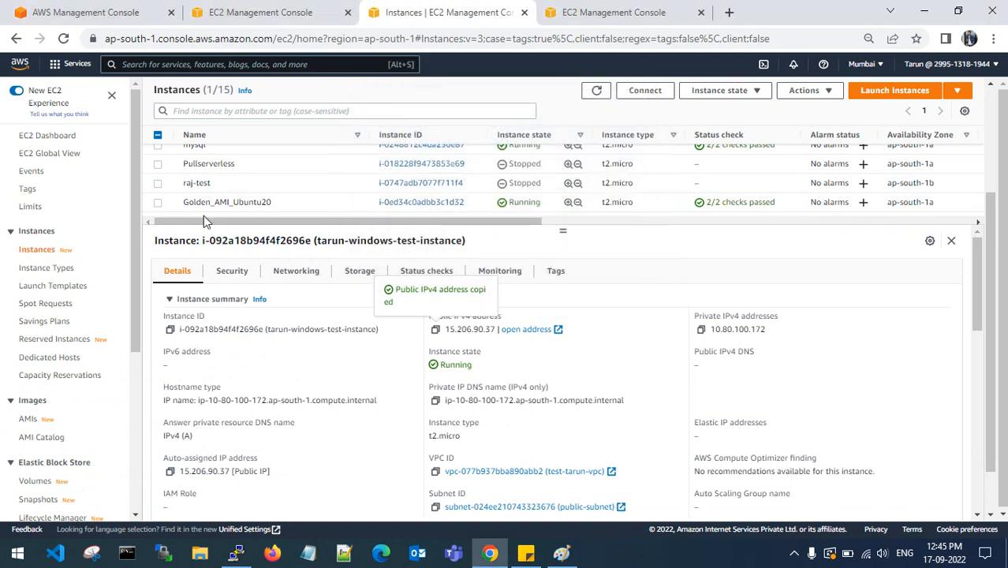
Open the Windows test instance's RDP client connection options and request its Windows password.
scroll(224, 174, "down", 2)
scroll(224, 174, "up", 2)
scroll(225, 173, "down", 2)
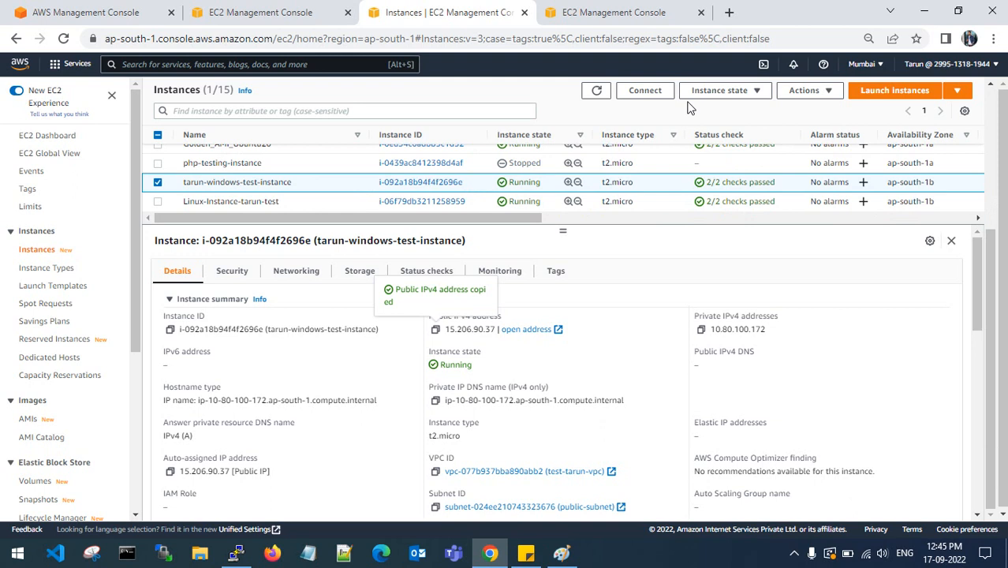
left_click(645, 91)
left_click(176, 197)
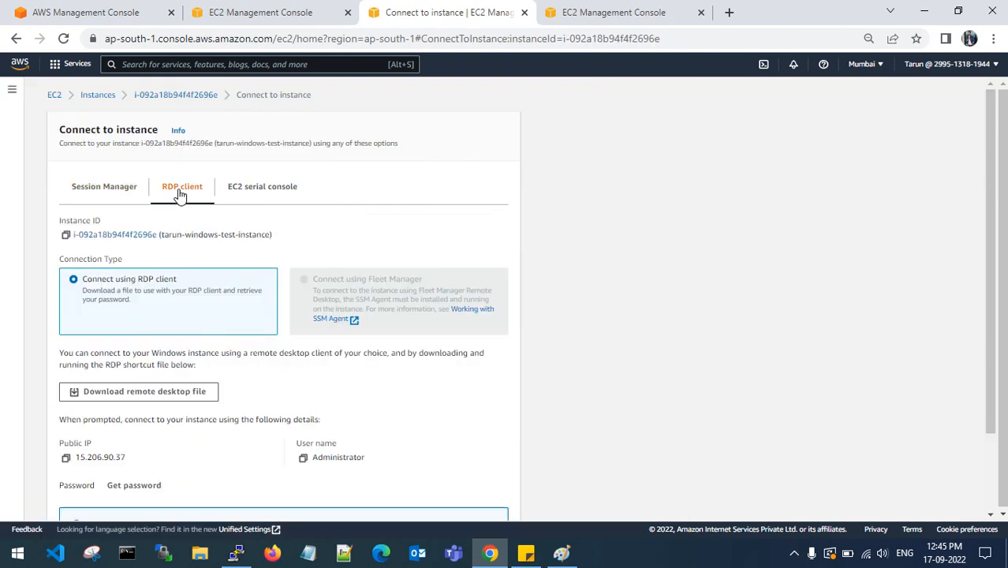
scroll(252, 383, "down", 2)
left_click(142, 389)
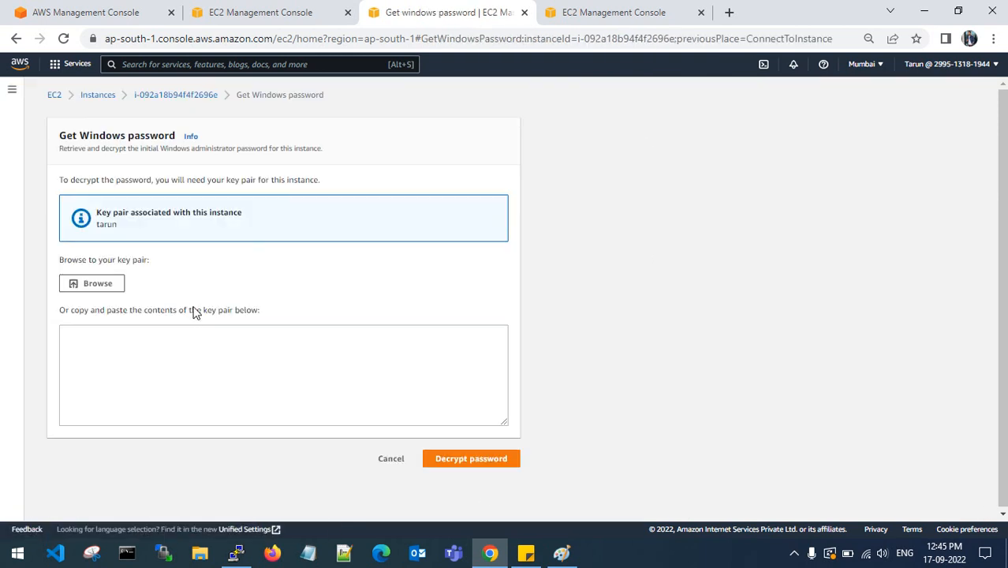
Load the instance's key pair PEM file from the Desktop and decrypt the Windows administrator password.
left_click(90, 284)
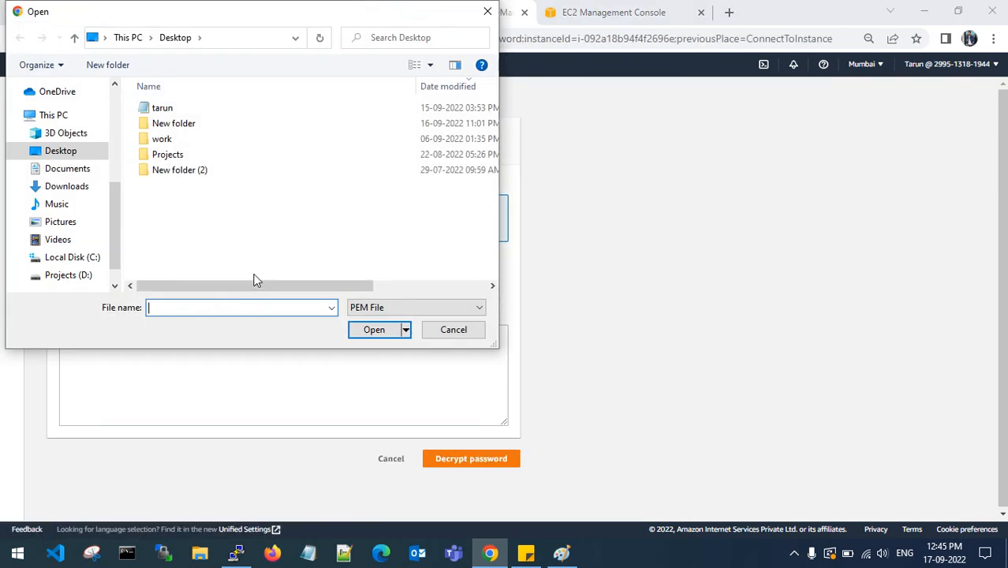
double_click(164, 109)
scroll(421, 420, "down", 5)
left_click(472, 495)
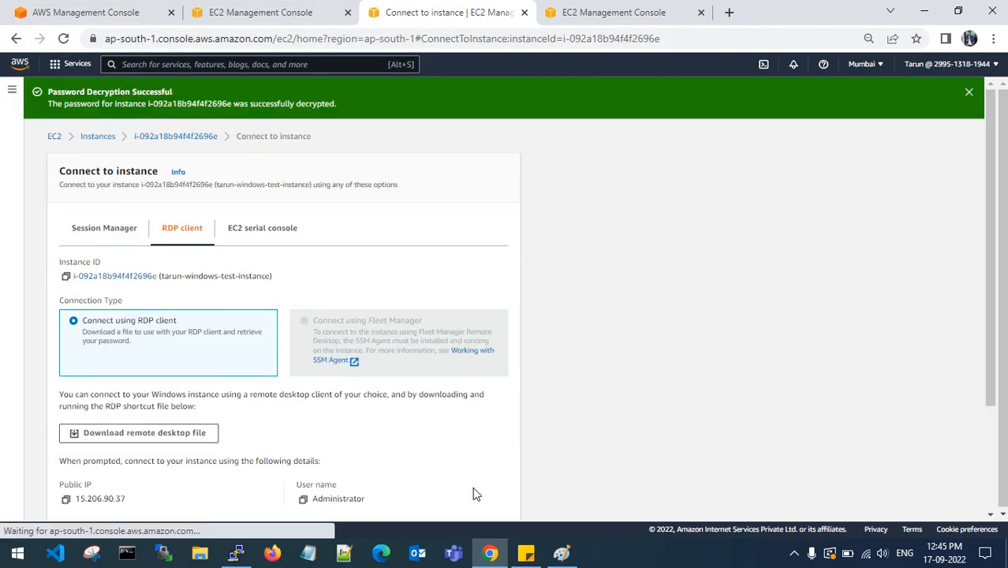
Copy the decrypted administrator password into an untitled Notepad document and return to the EC2 console.
scroll(117, 424, "down", 2)
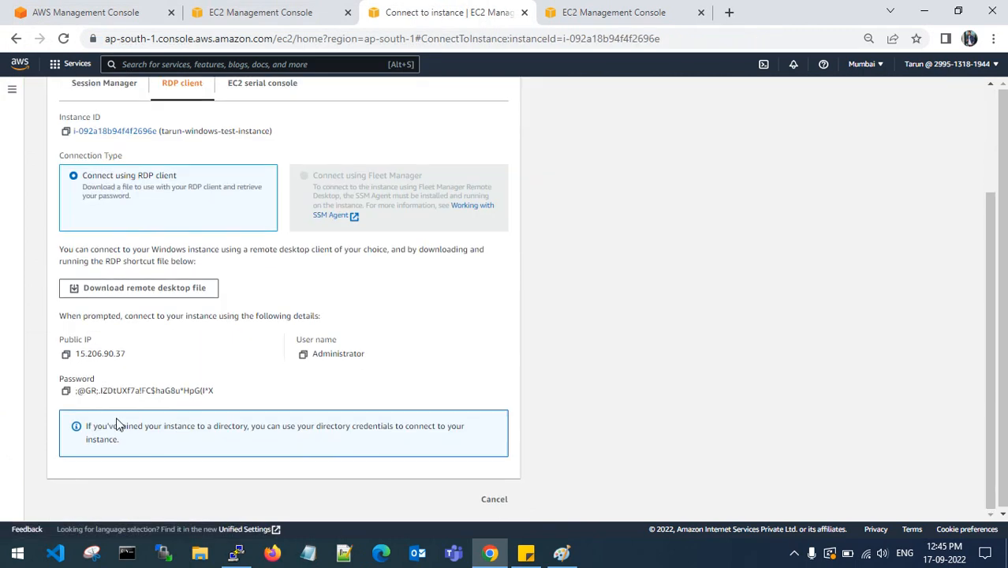
left_click(64, 392)
left_click(307, 553)
key("ctrl+v")
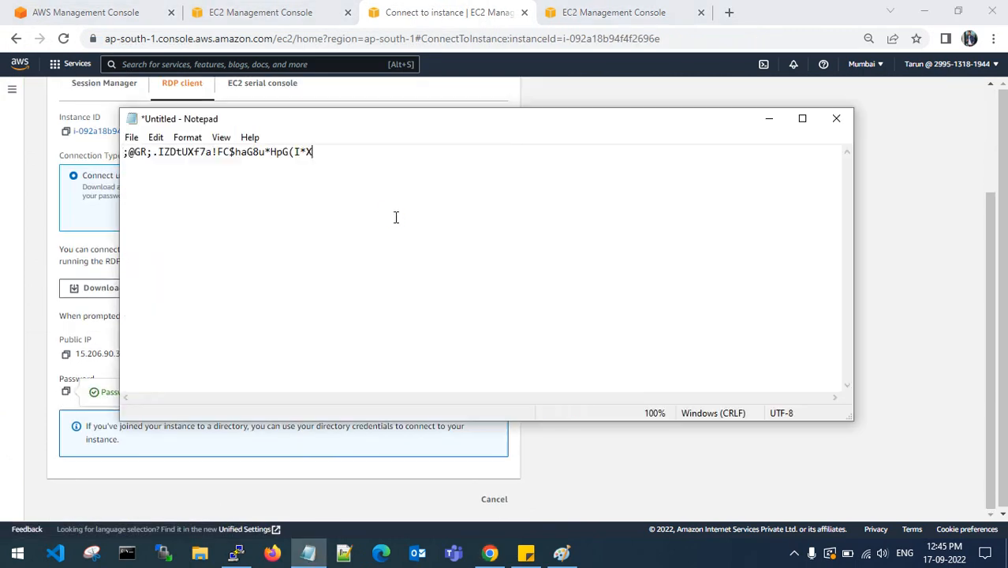
left_click(755, 123)
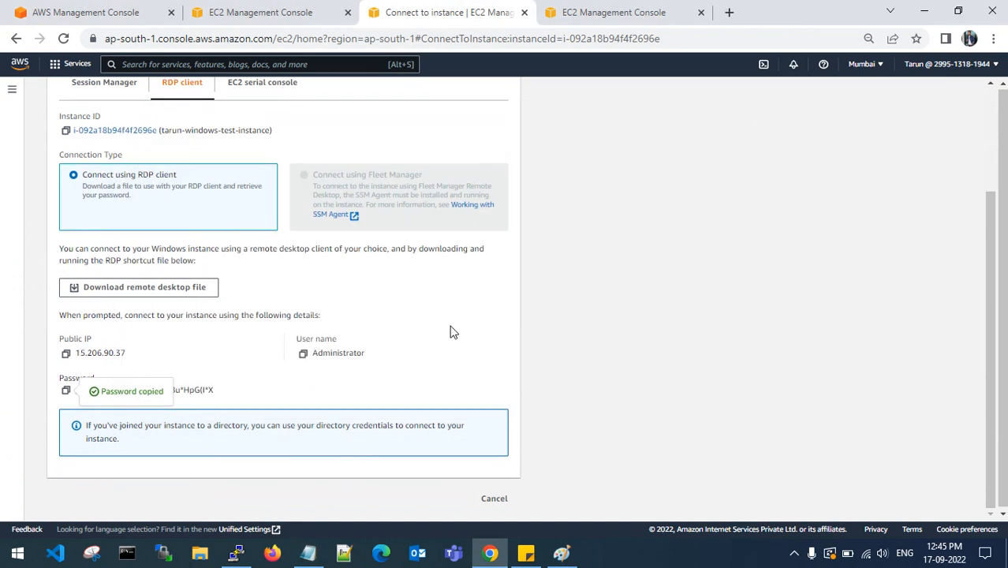
Return to the instances list, select the Windows test instance and copy its public IPv4 address.
left_click(506, 495)
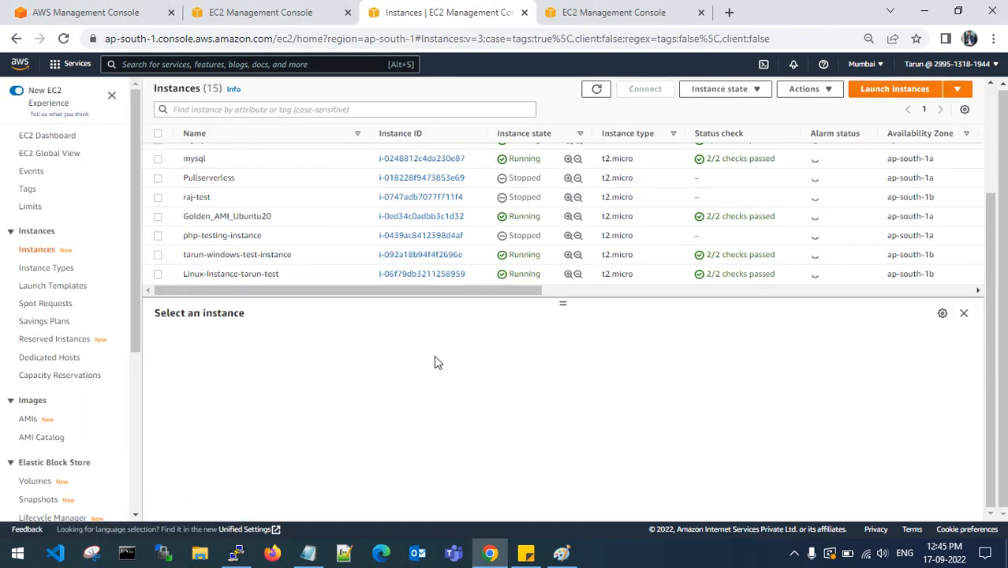
left_click(151, 261)
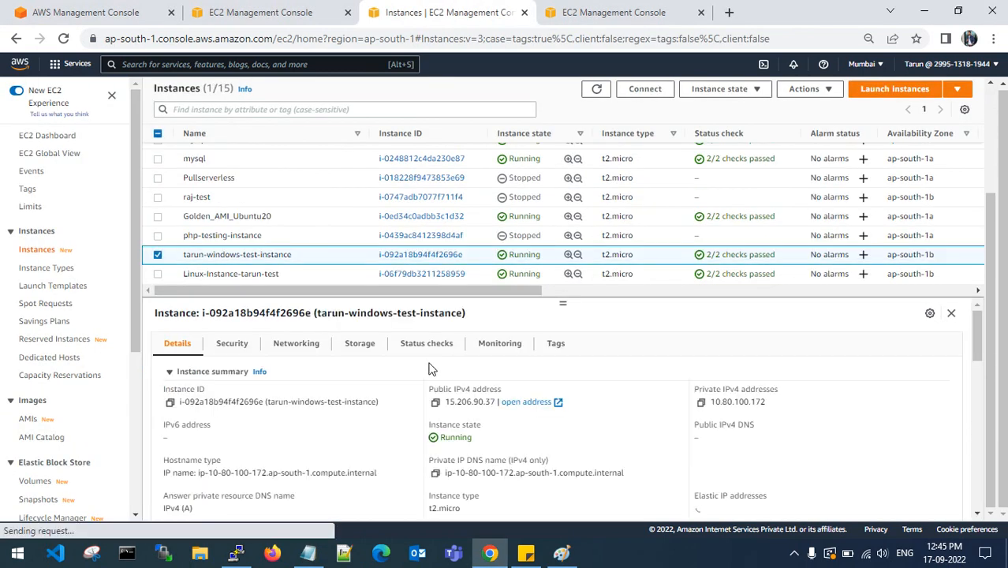
left_click(435, 402)
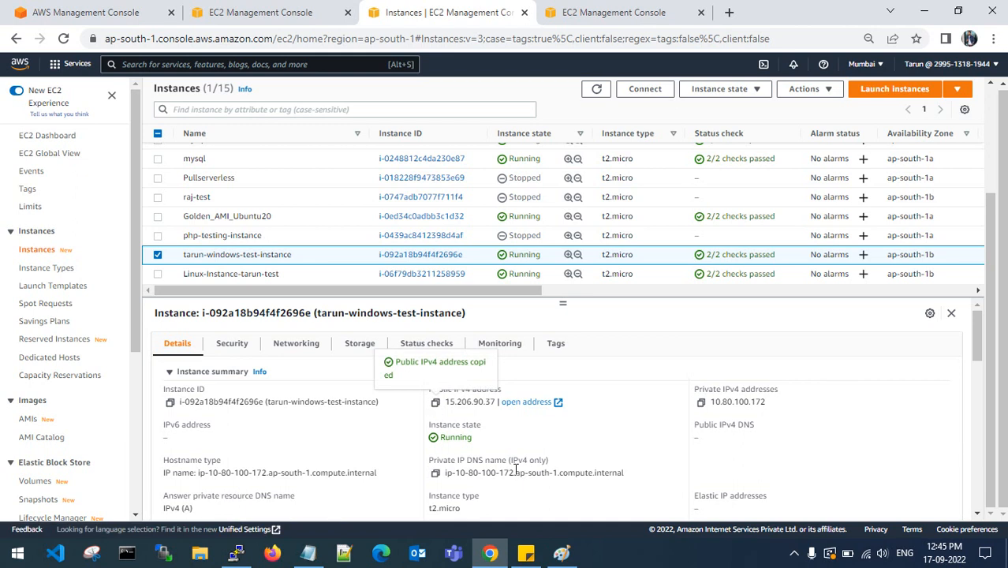
Run mstsc and start a Remote Desktop connection to 15.206.90.37.
key("super+r")
type("mstc")
key("Return")
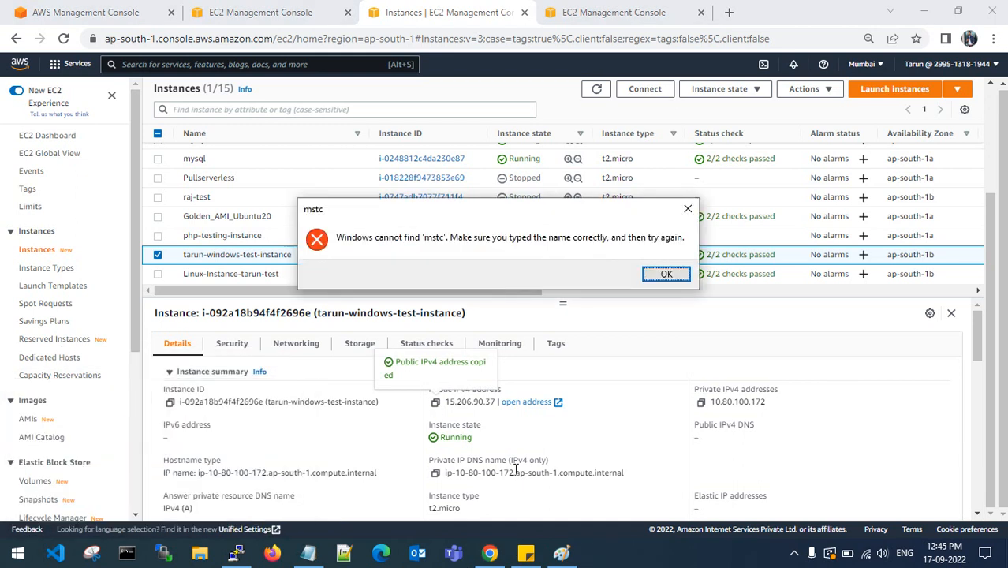
key("Return")
type("stsc")
key("Return")
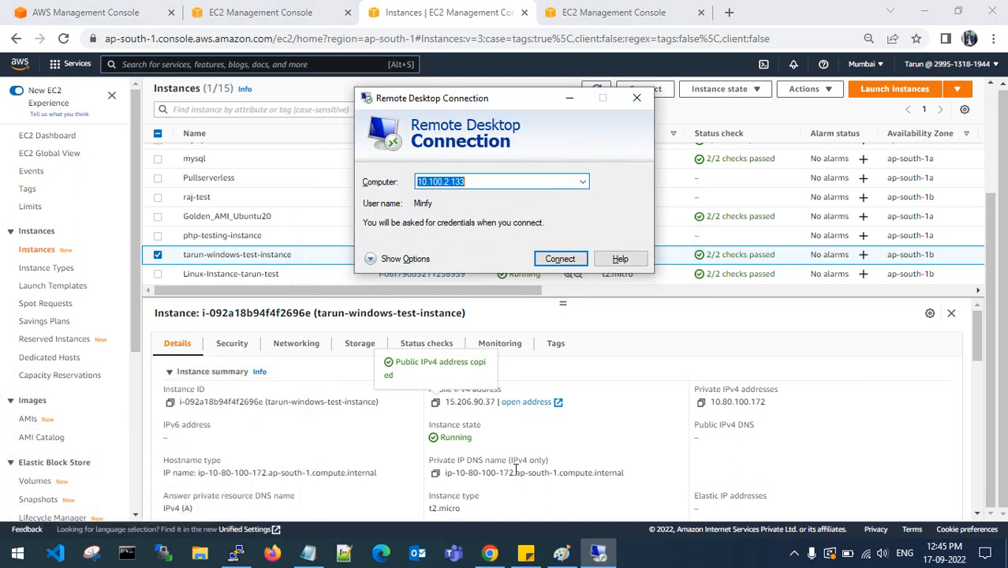
key("ctrl+v")
left_click(559, 259)
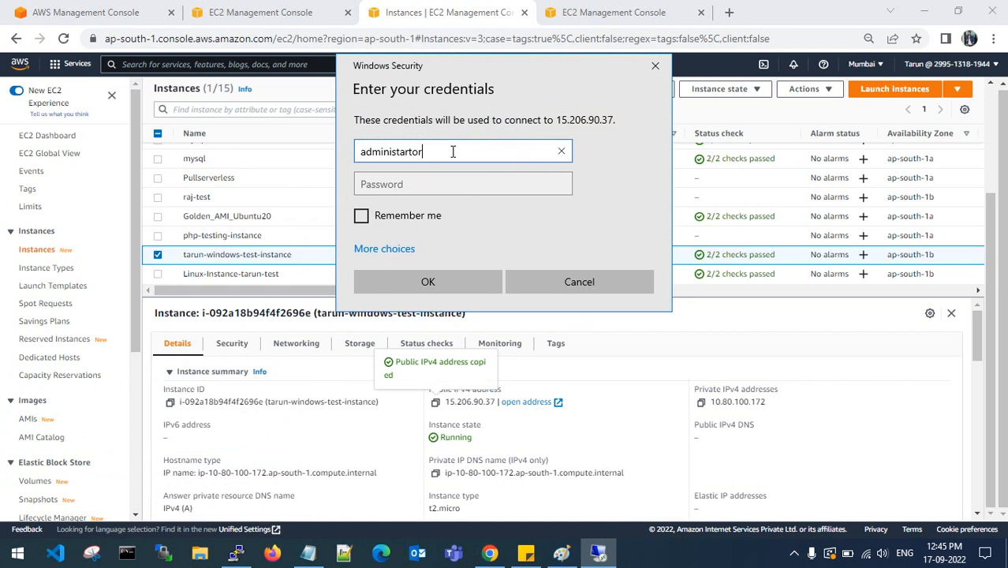
Enter administarator as the user name for the Remote Desktop connection.
type("administartor\\\\")
key("BackSpace")
key("BackSpace")
key("BackSpace")
key("BackSpace")
key("BackSpace")
key("BackSpace")
key("BackSpace")
type("ator")
left_click(461, 182)
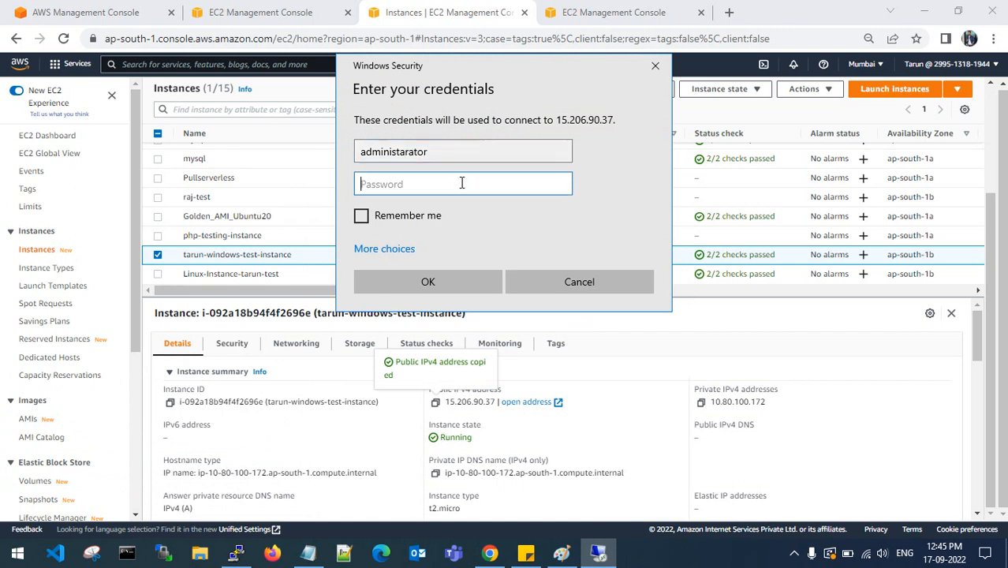
key("ctrl+v")
left_click_drag(476, 189, 360, 180)
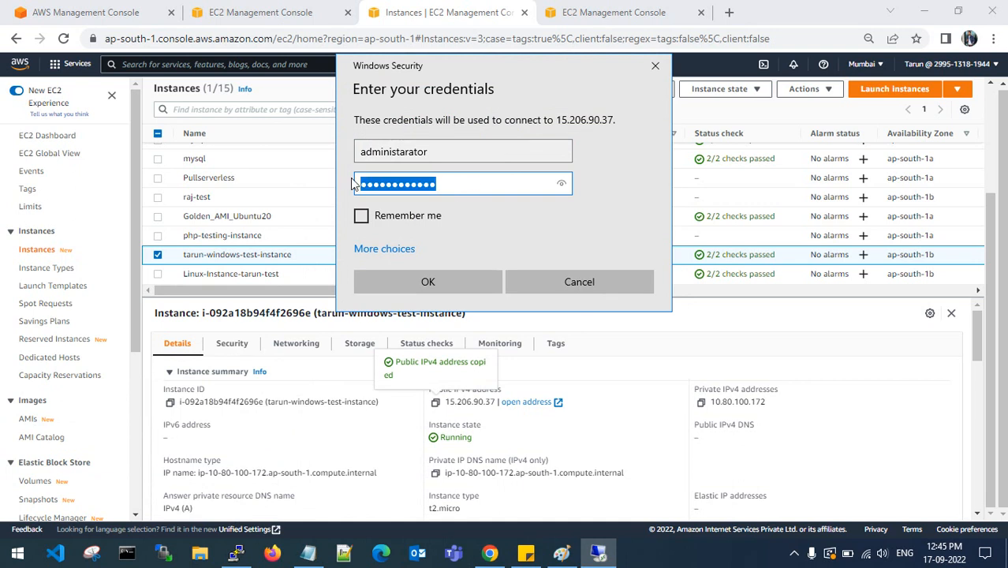
key("BackSpace")
Copy the administrator password from the Notepad document and try to log on to the remote computer with it.
left_click(308, 553)
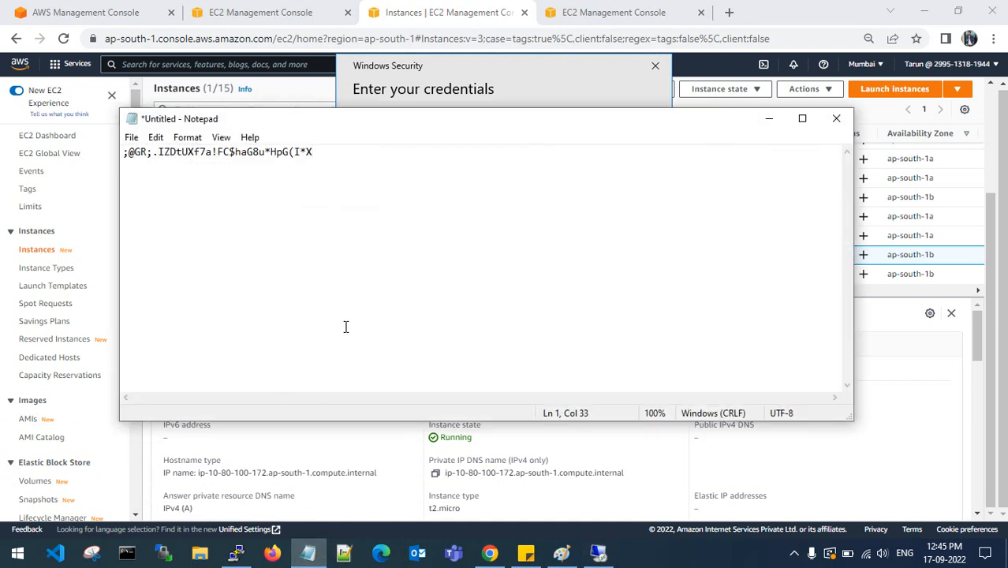
key("ctrl+a")
left_click(488, 103)
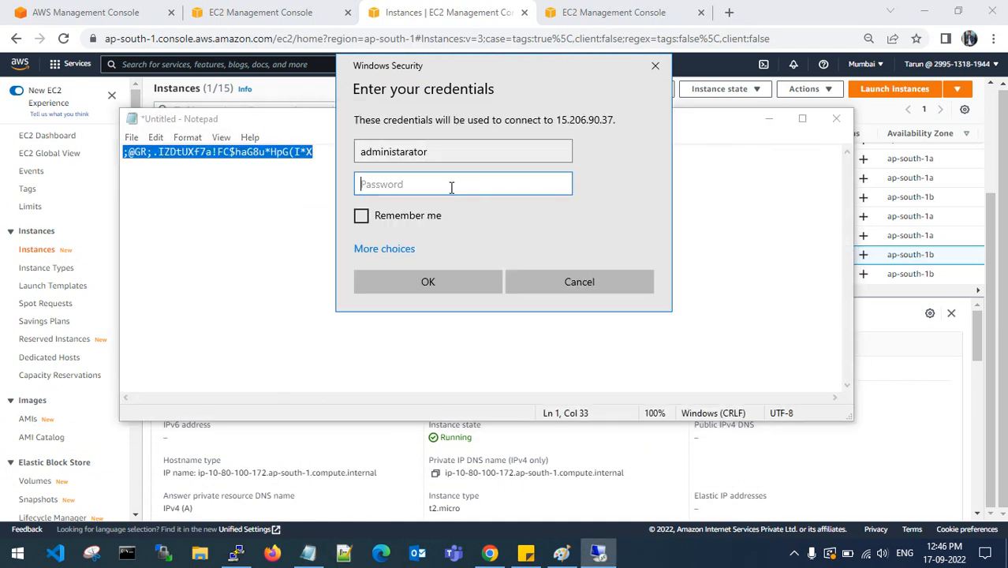
key("ctrl+v")
left_click(441, 276)
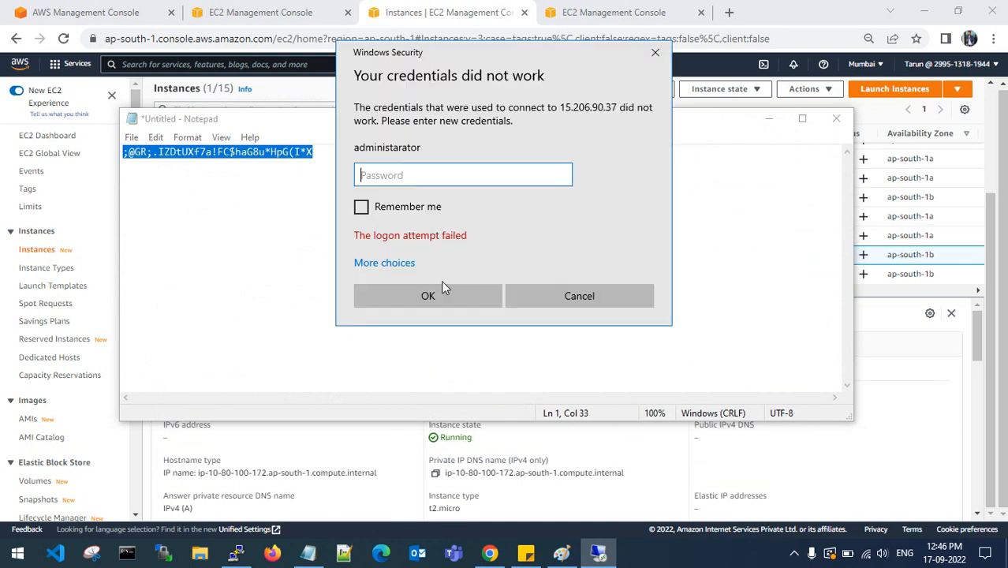
Choose to use a different account and submit the user name administrator with the copied account password.
left_click(395, 263)
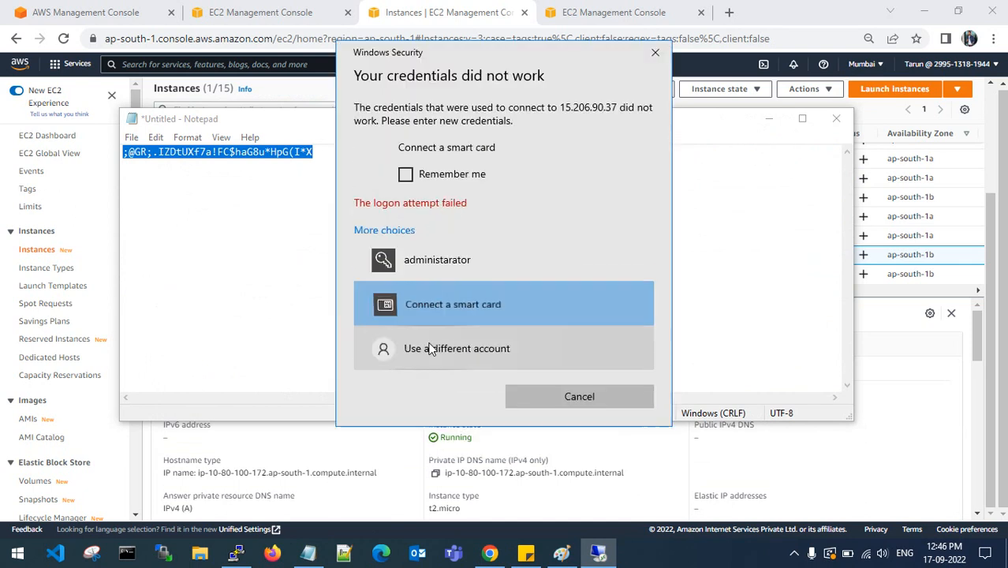
left_click(419, 348)
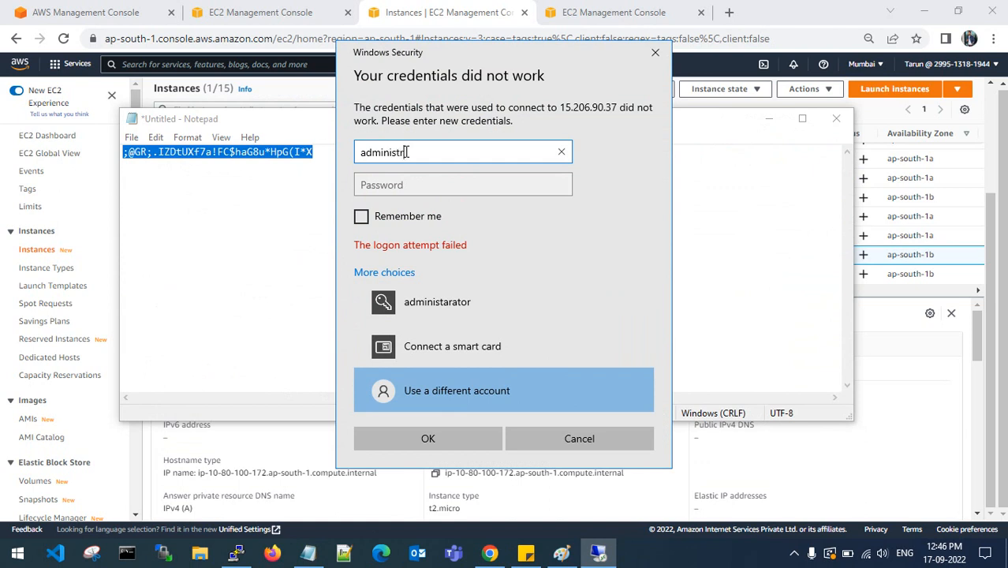
type("administrator")
left_click(377, 186)
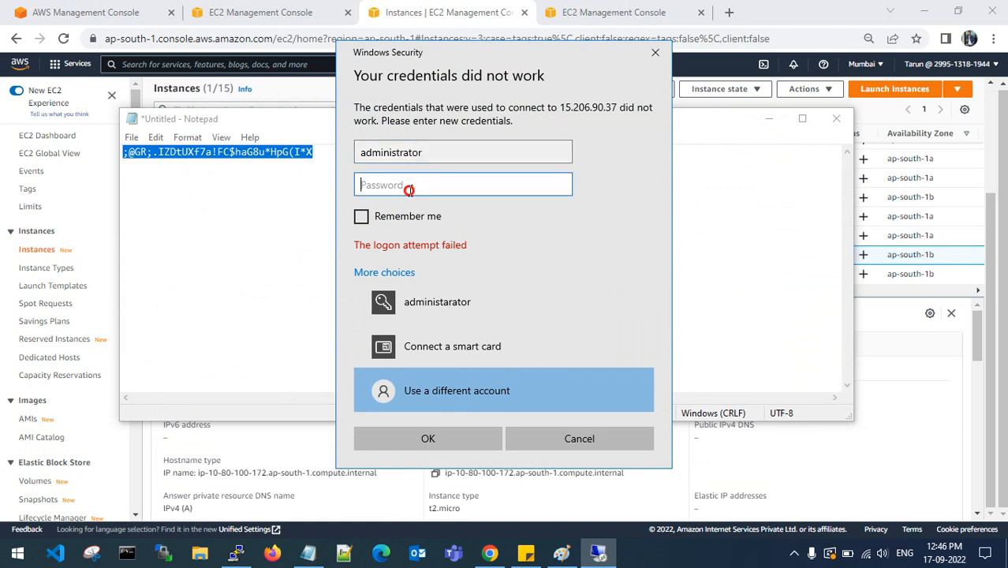
key("ctrl+v")
left_click(455, 437)
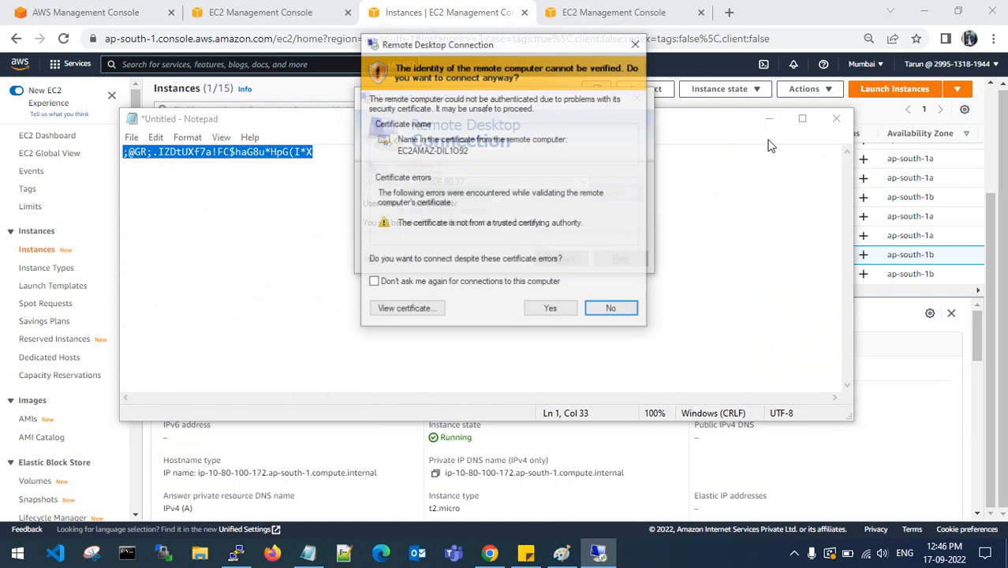
Minimize the Notepad document and agree to connect to the remote computer despite the certificate errors.
left_click(769, 119)
left_click(549, 308)
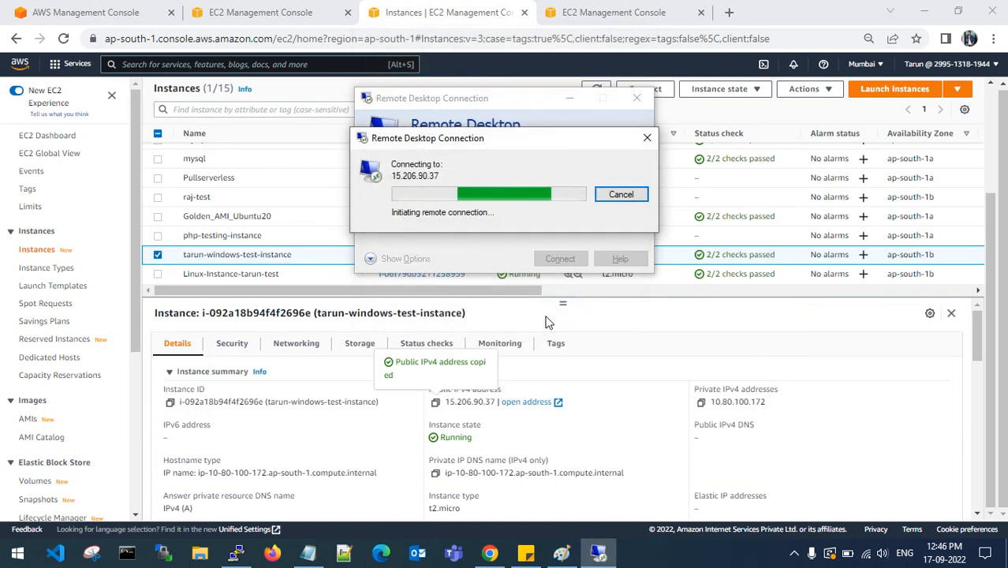